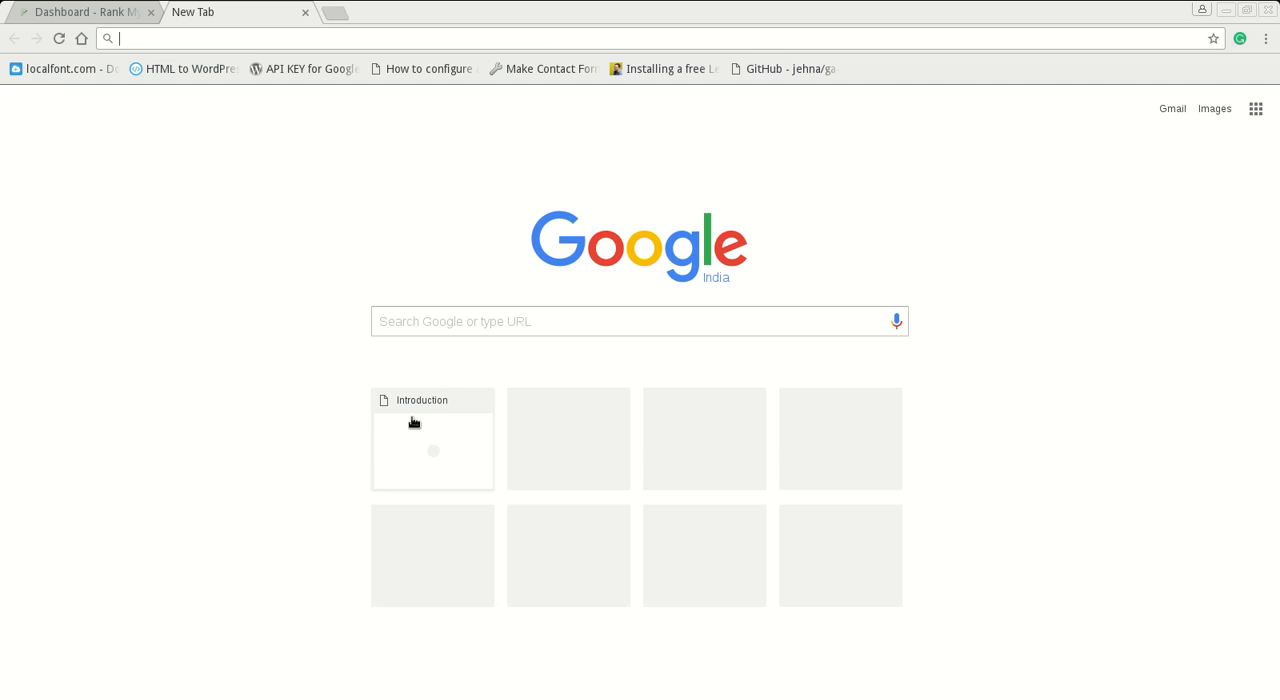
- Remove the Introduction thumbnail from the new tab page and search Google for phpbb
mouse_move(447, 413)
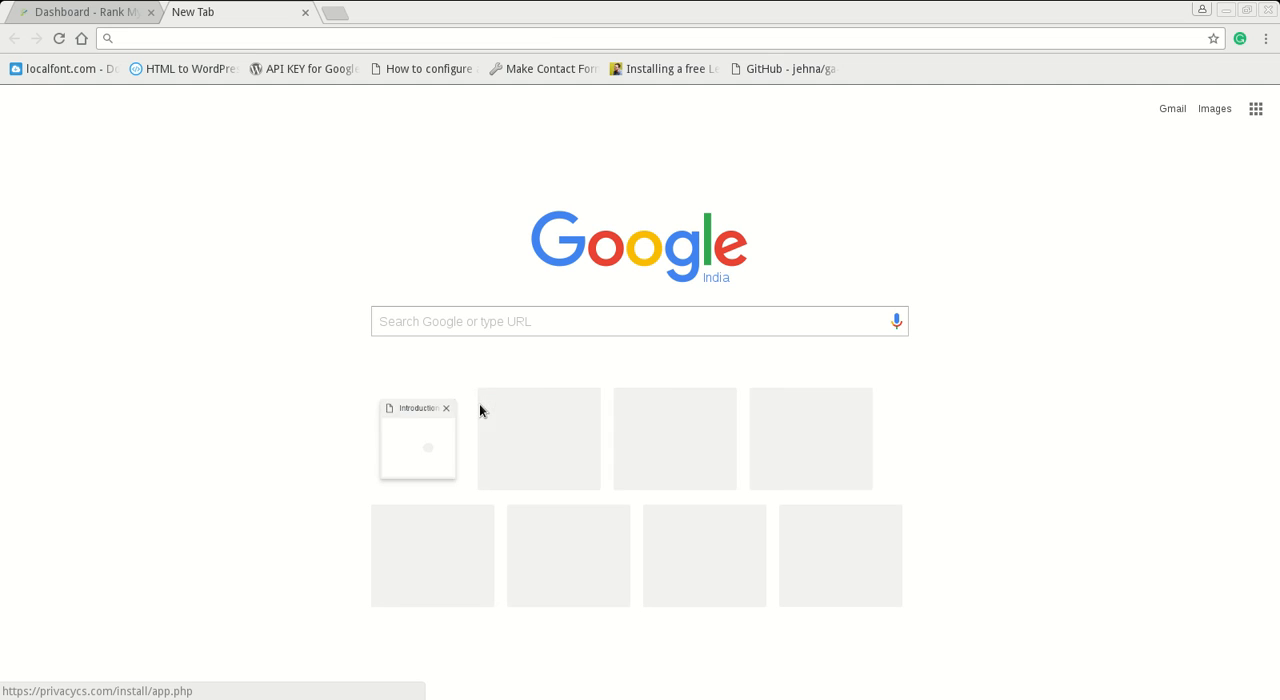
click(481, 401)
click(468, 330)
text(php)
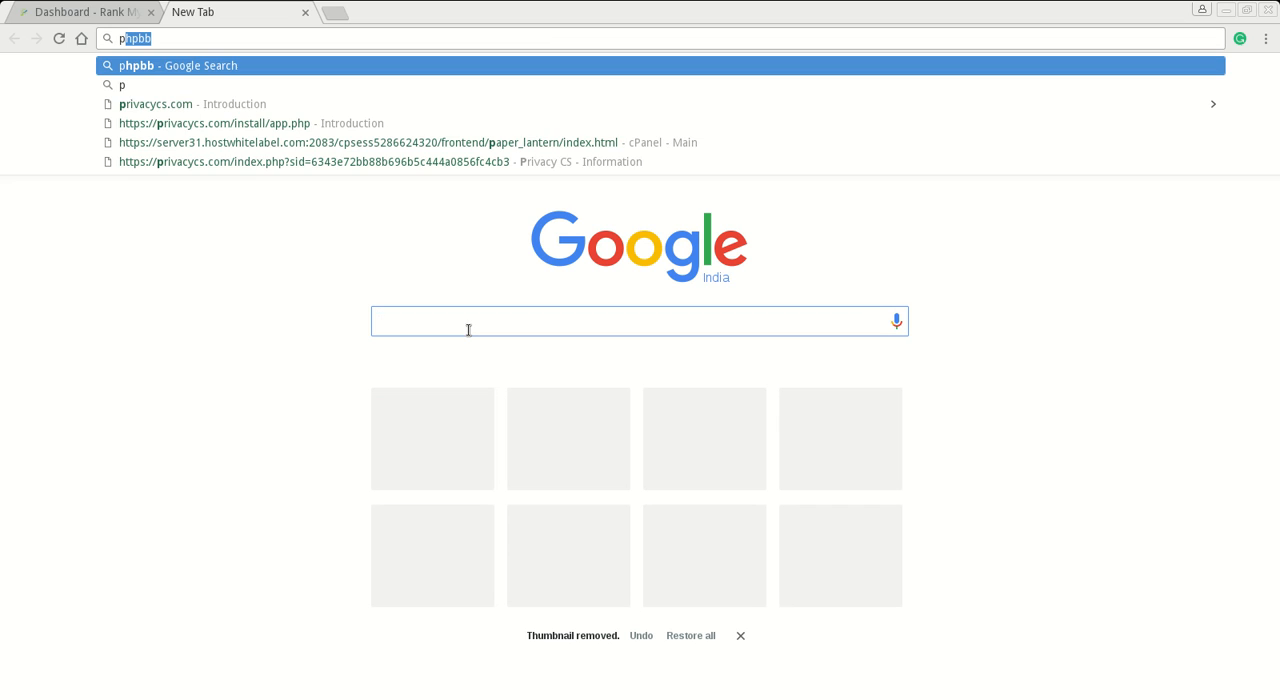
text(bb)
key(Return)
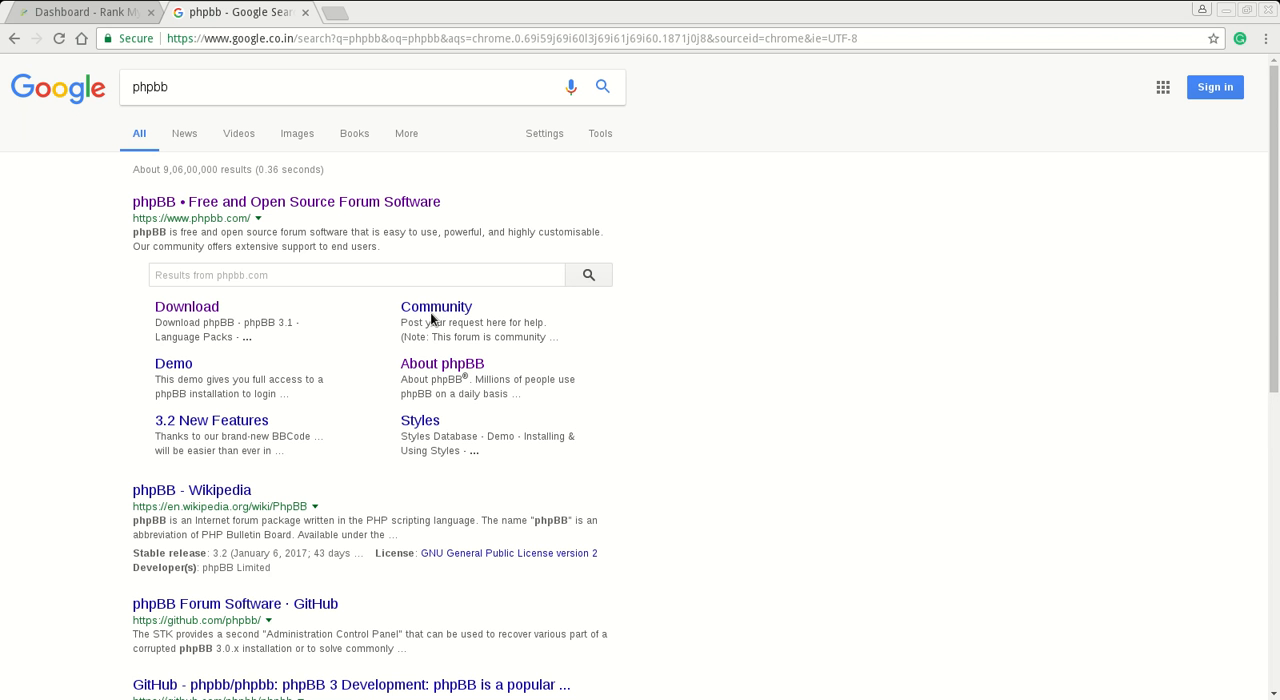
- Open the official phpBB website from the search results and view the phpBB 3.2 packages on its Downloads page
click(389, 203)
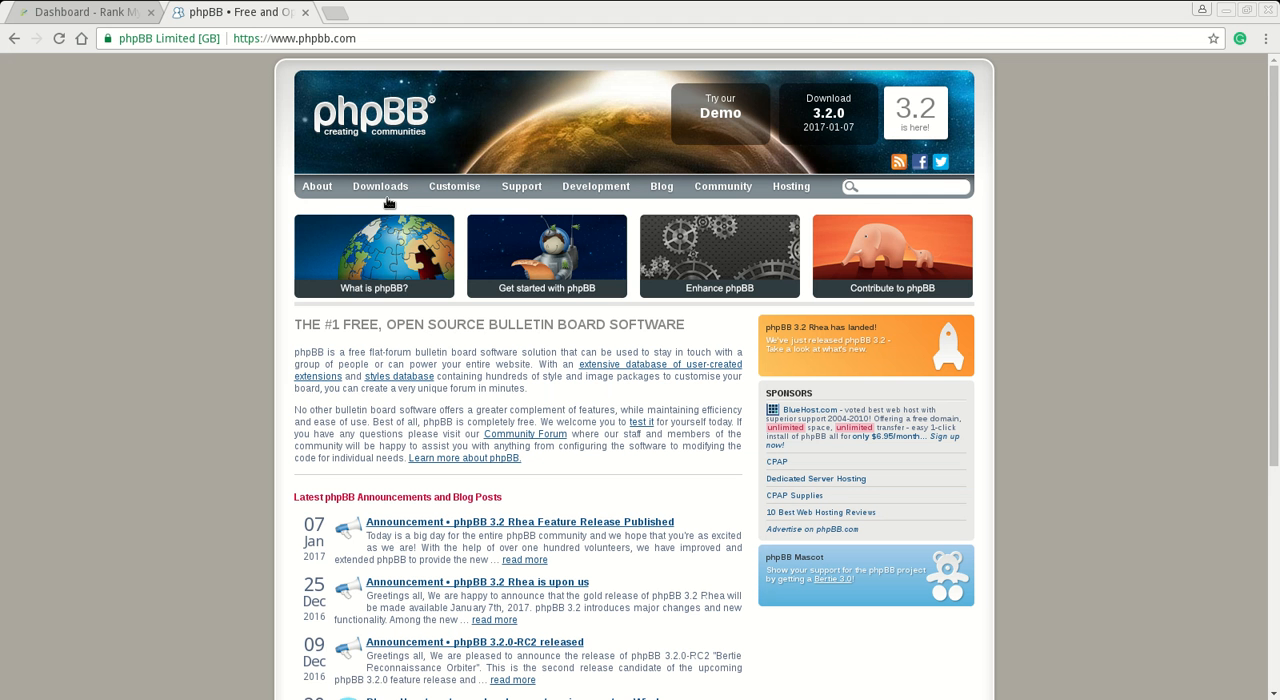
click(383, 188)
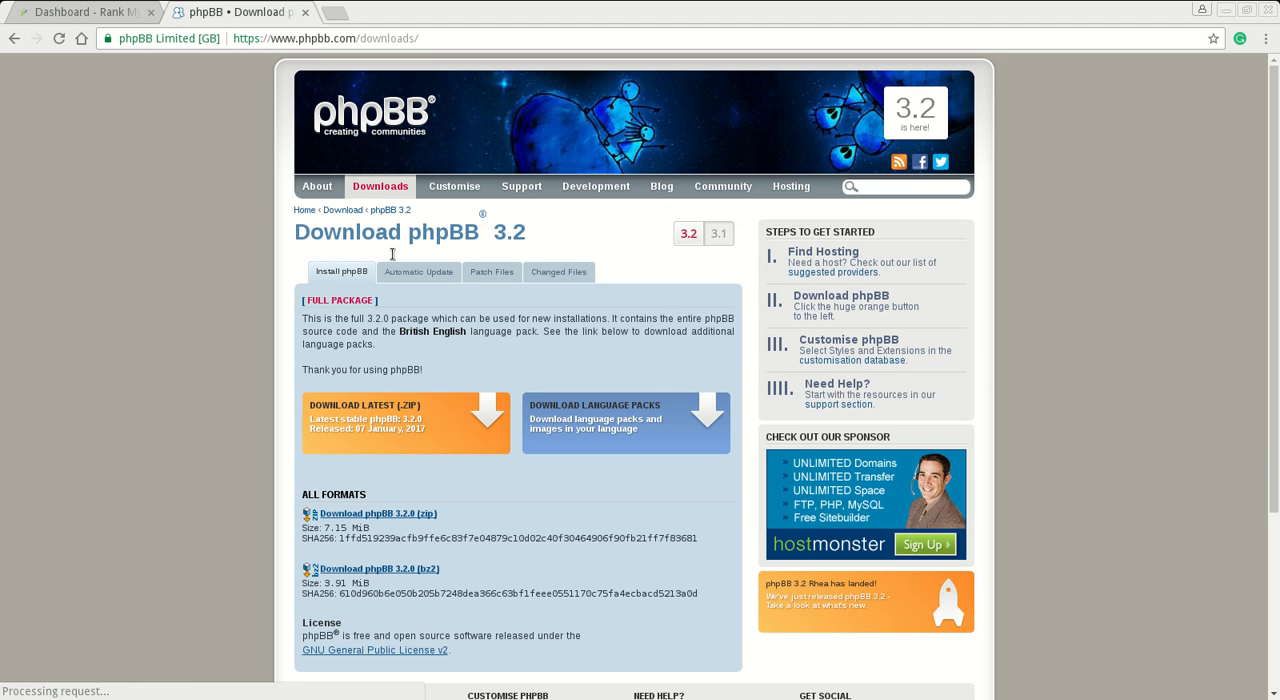
scroll(249, 404, down, 3)
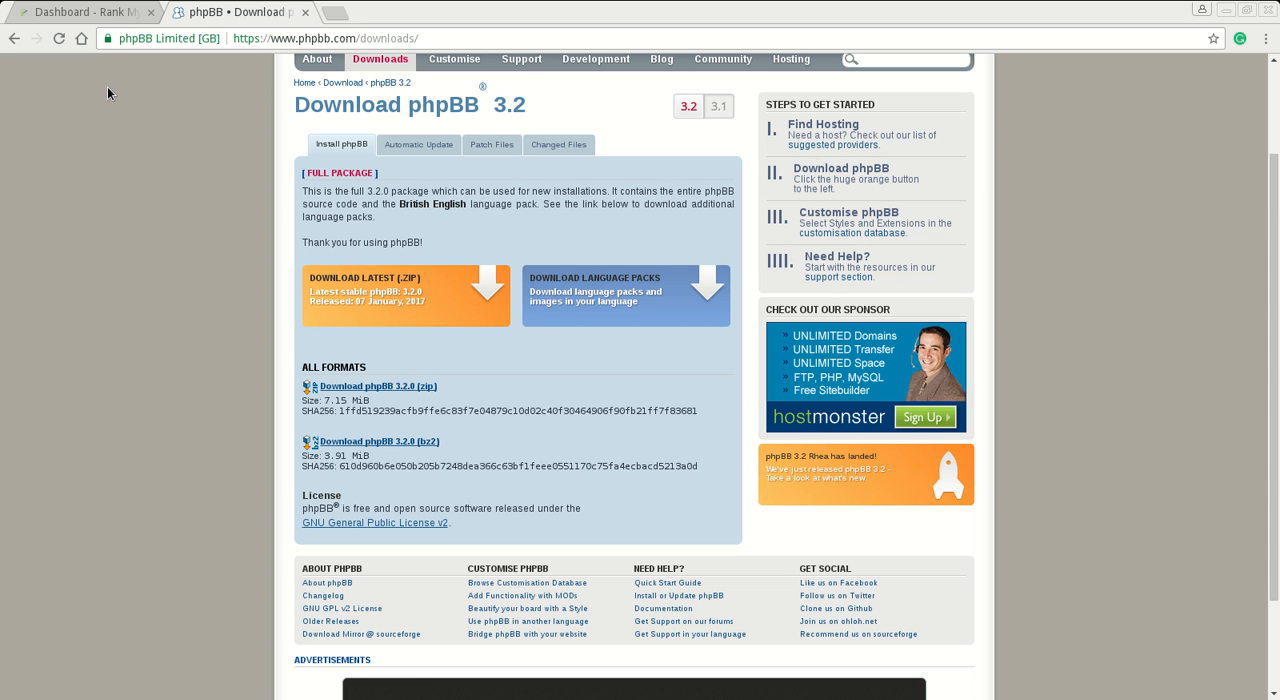
- Log in to cPanel for the privacycs.com package from the hosting dashboard and open public_html in File Manager
click(105, 14)
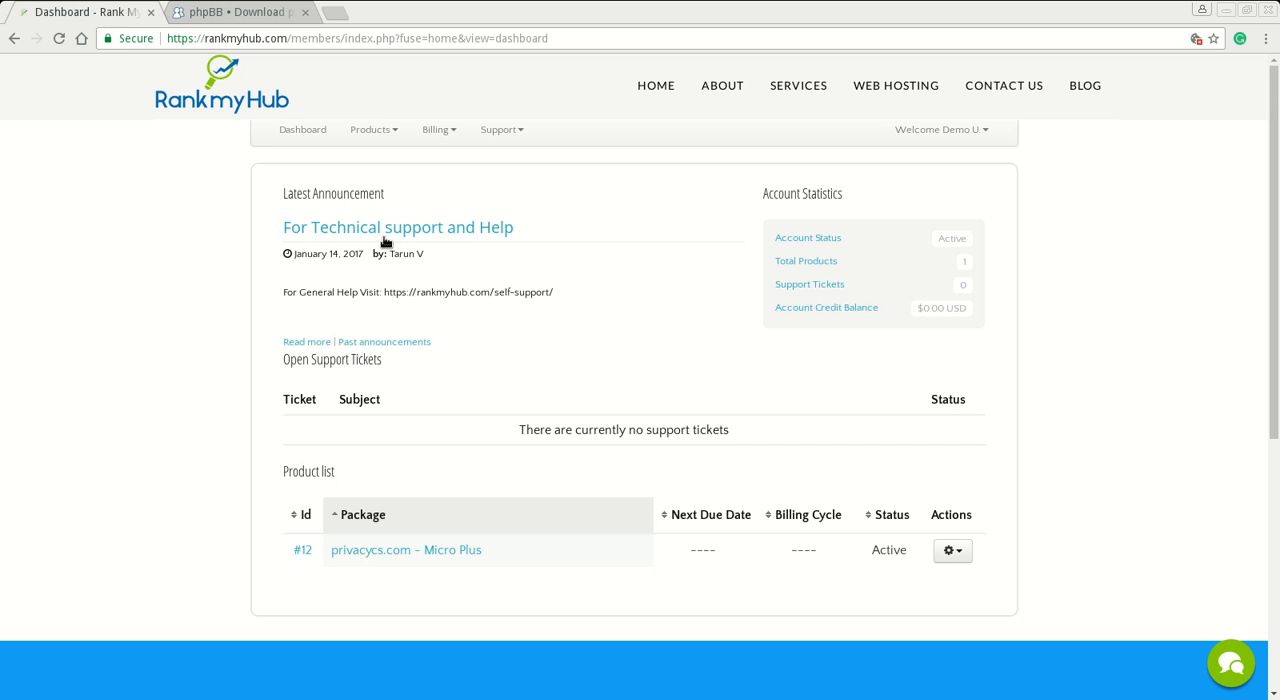
click(963, 553)
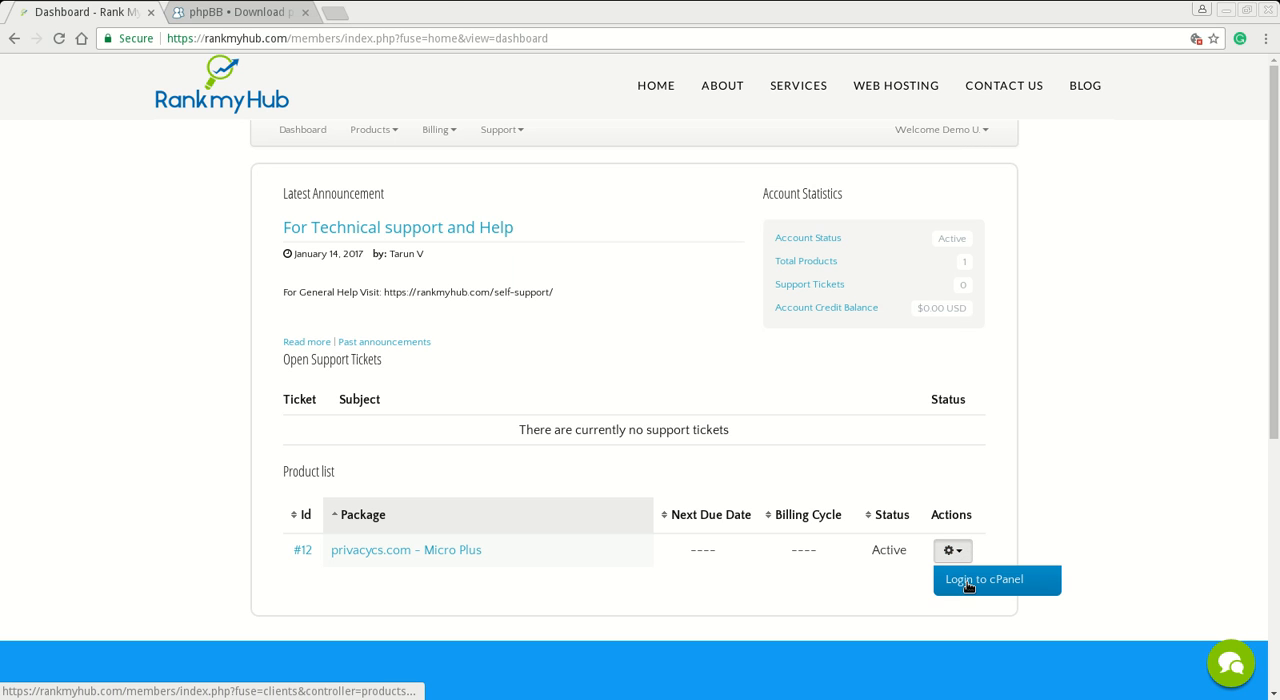
click(967, 582)
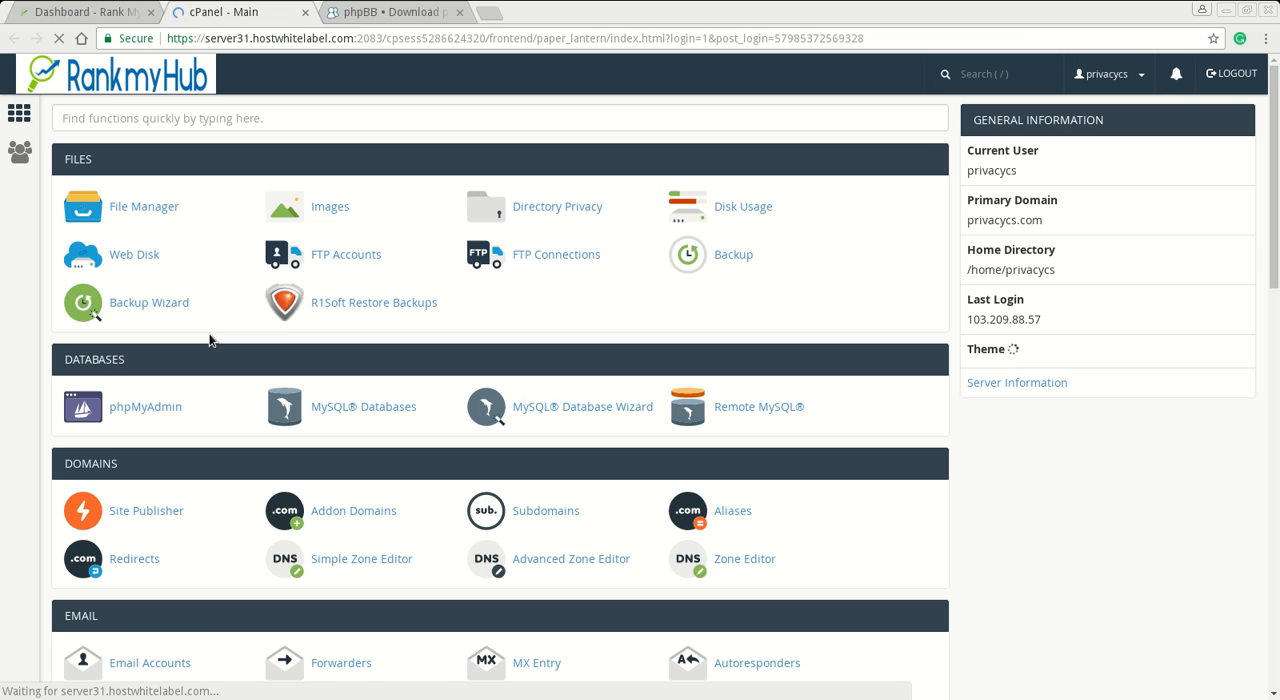
click(172, 210)
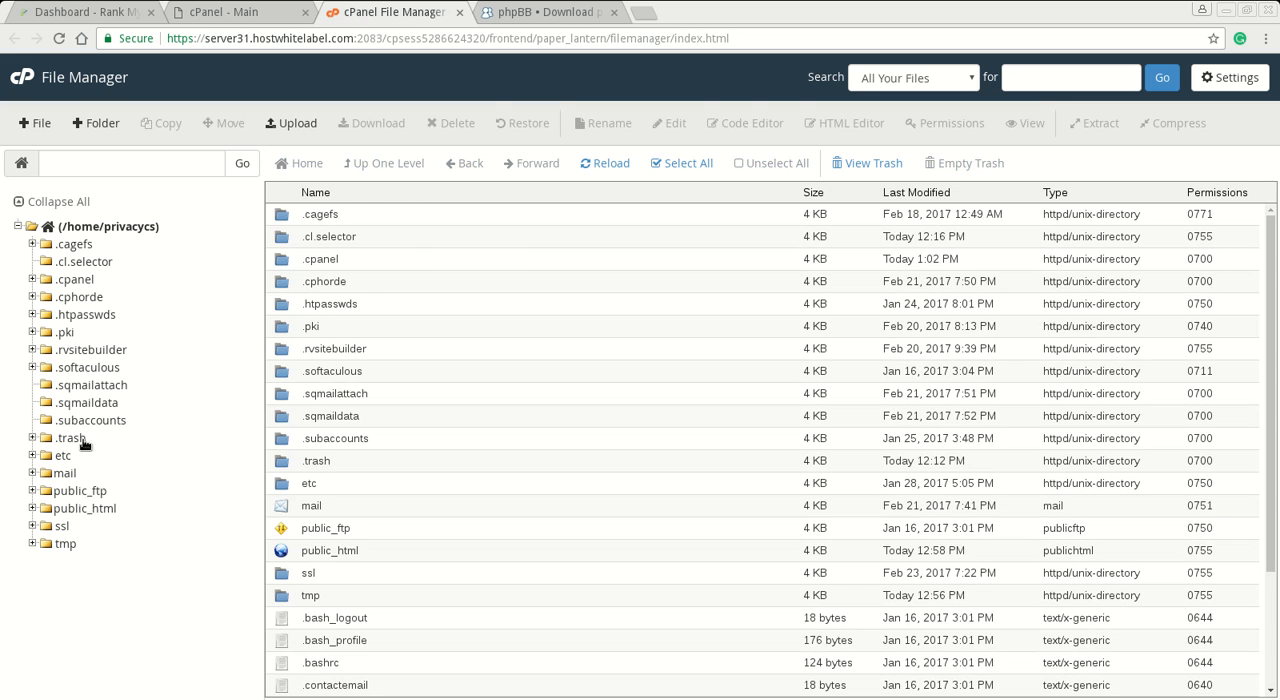
click(85, 508)
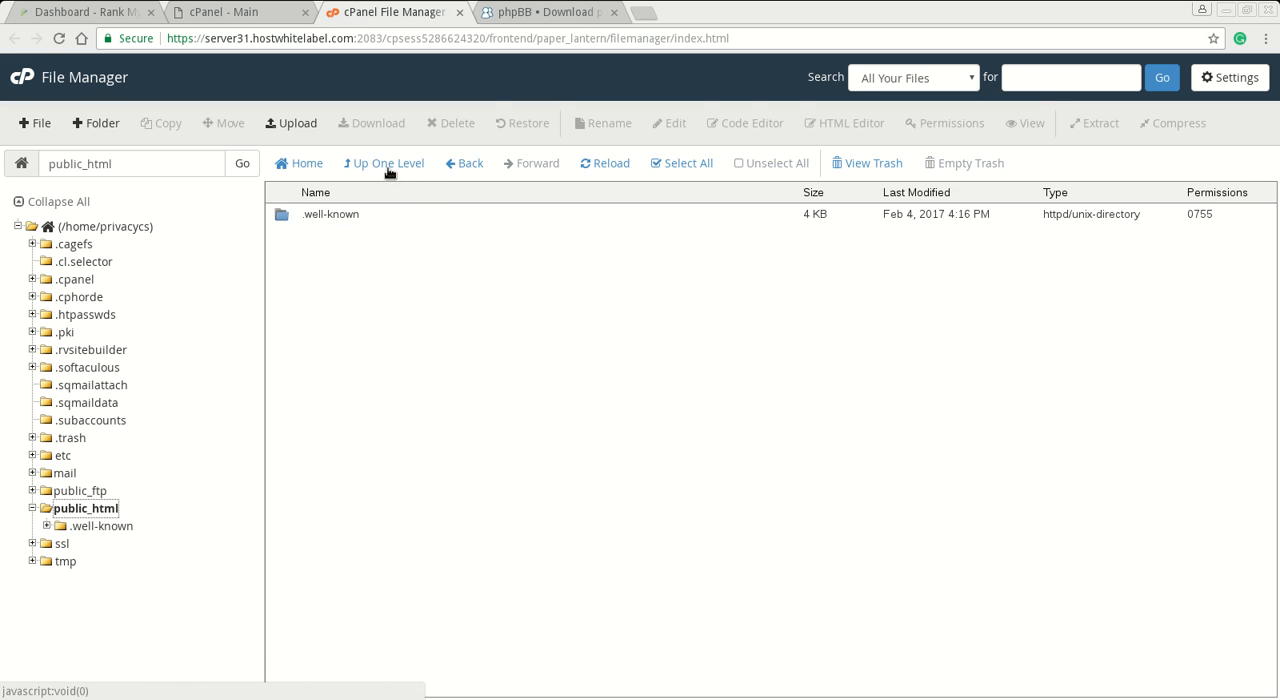
- Upload phpBB-3.2.0.zip from the Downloads folder to public_html
click(300, 127)
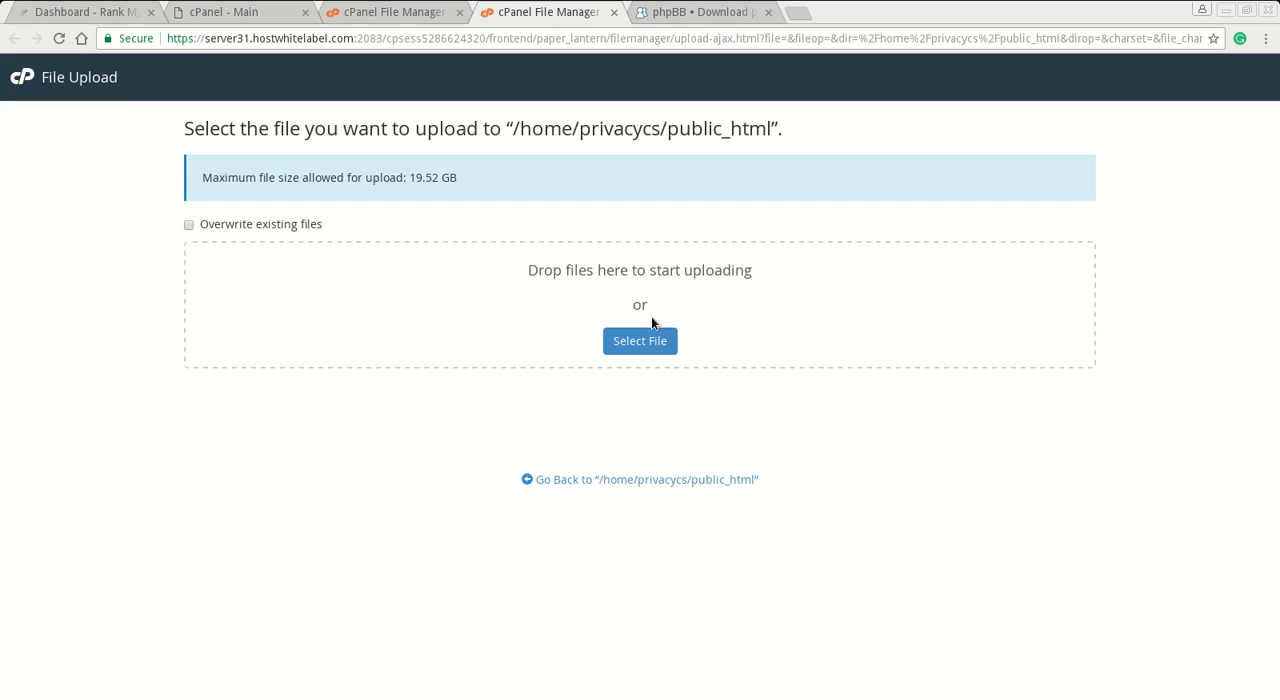
click(651, 338)
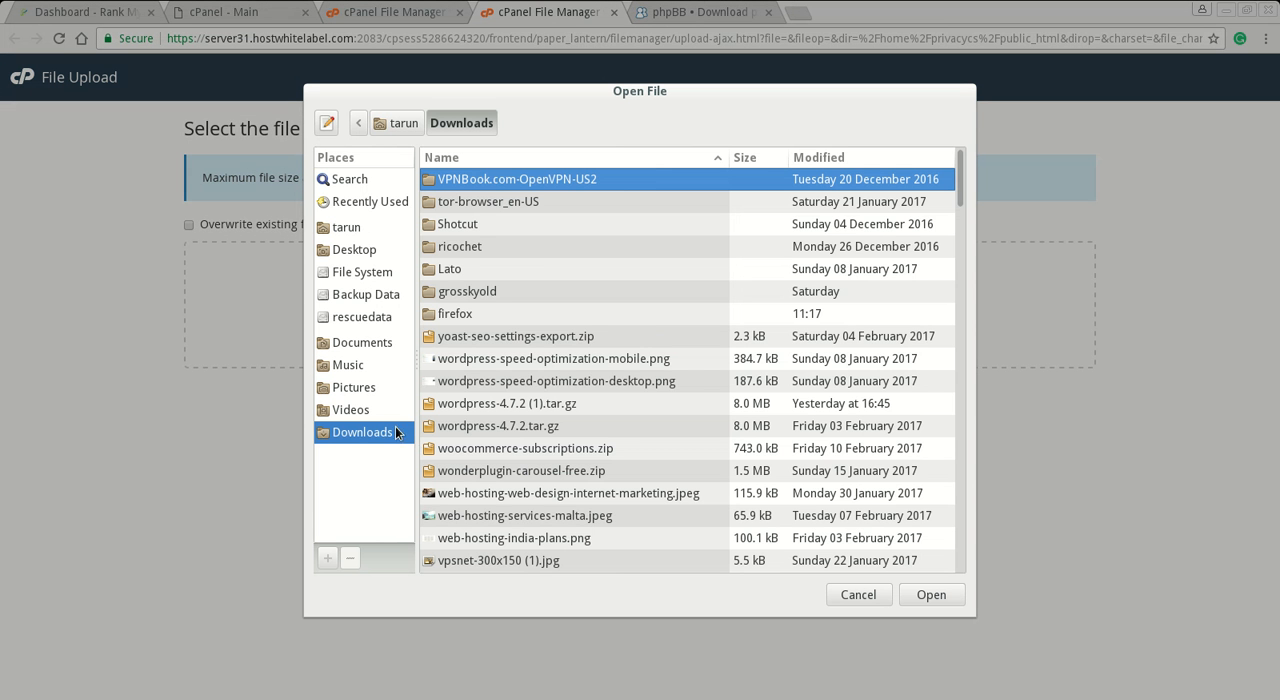
scroll(651, 377, down, 6)
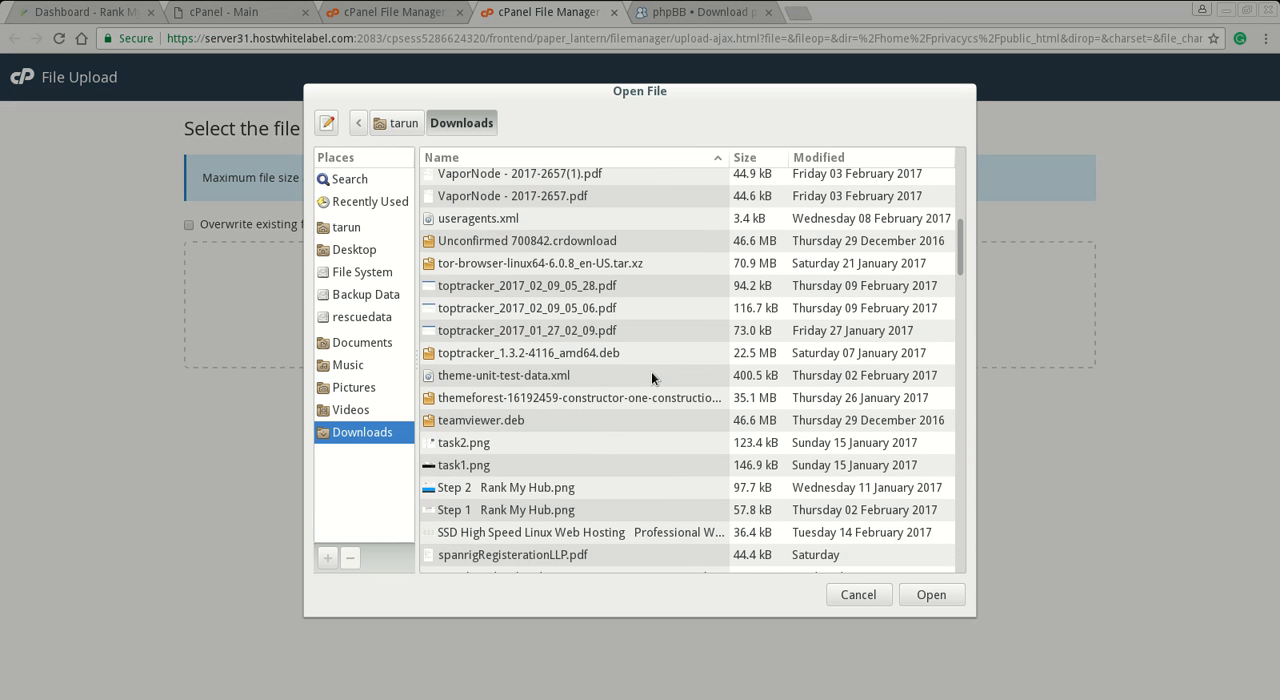
scroll(651, 377, down, 10)
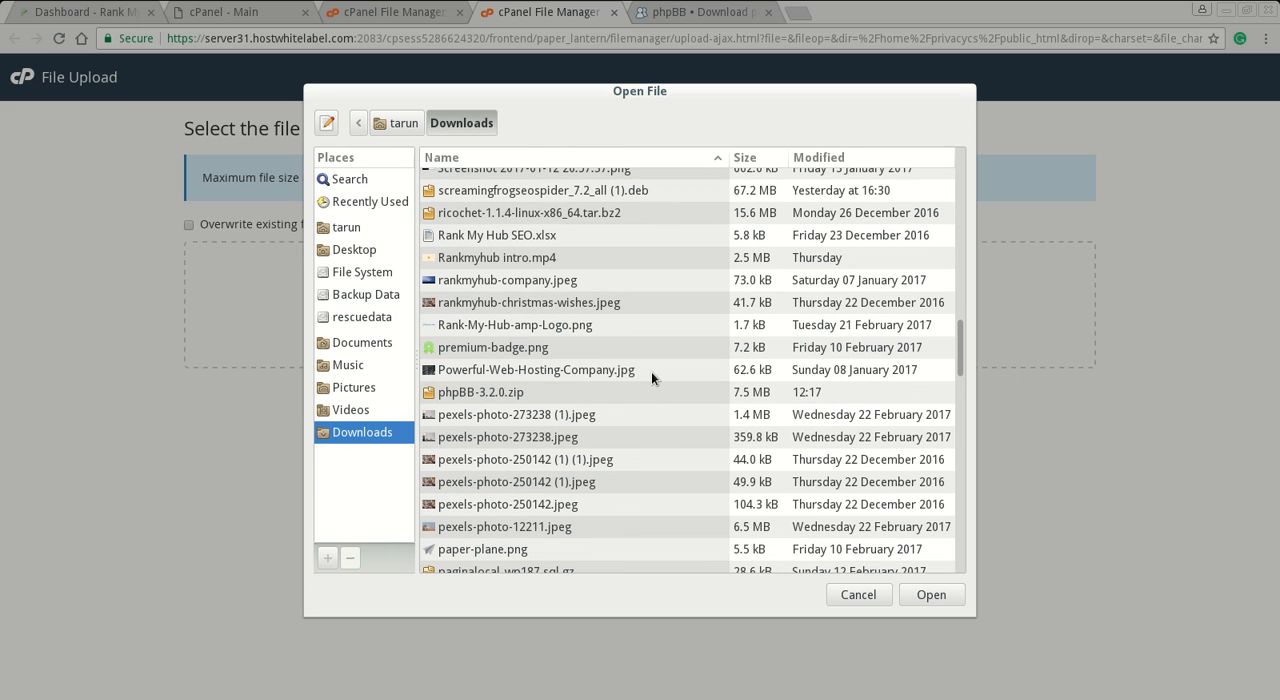
click(505, 393)
click(955, 598)
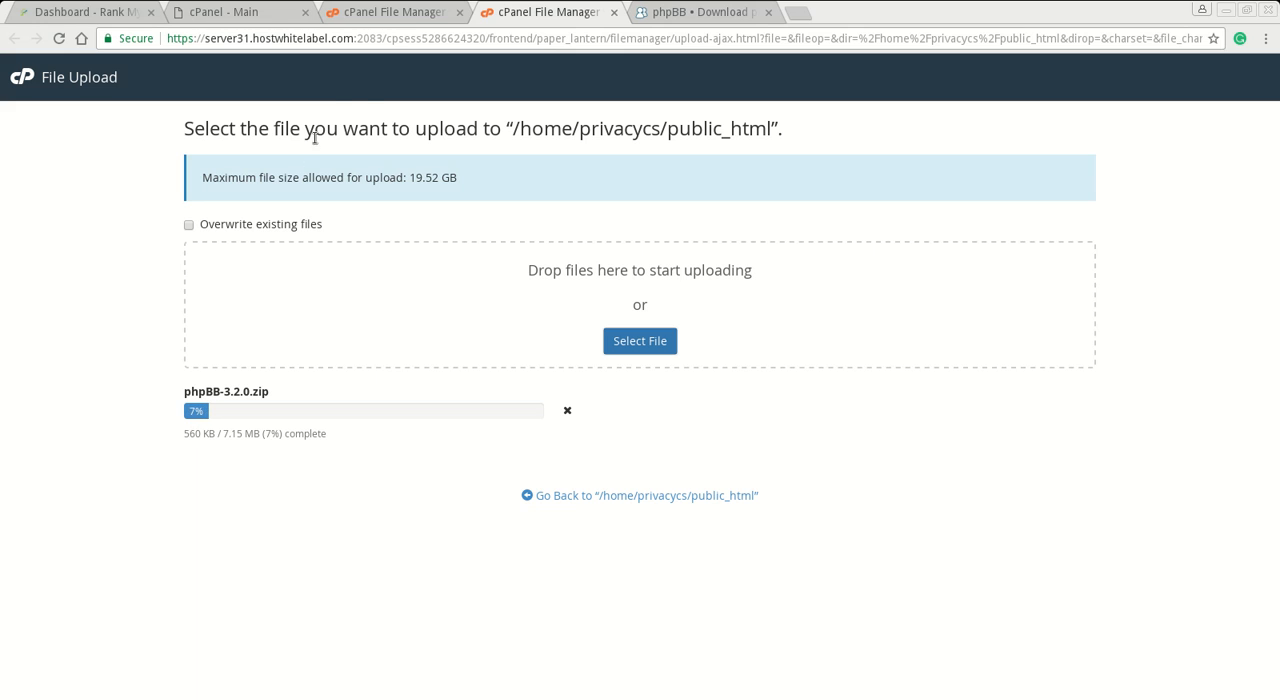
- Create a database with the name suffix rat in cPanel's MySQL Database Wizard, following the text notes
click(261, 22)
scroll(436, 440, down, 1)
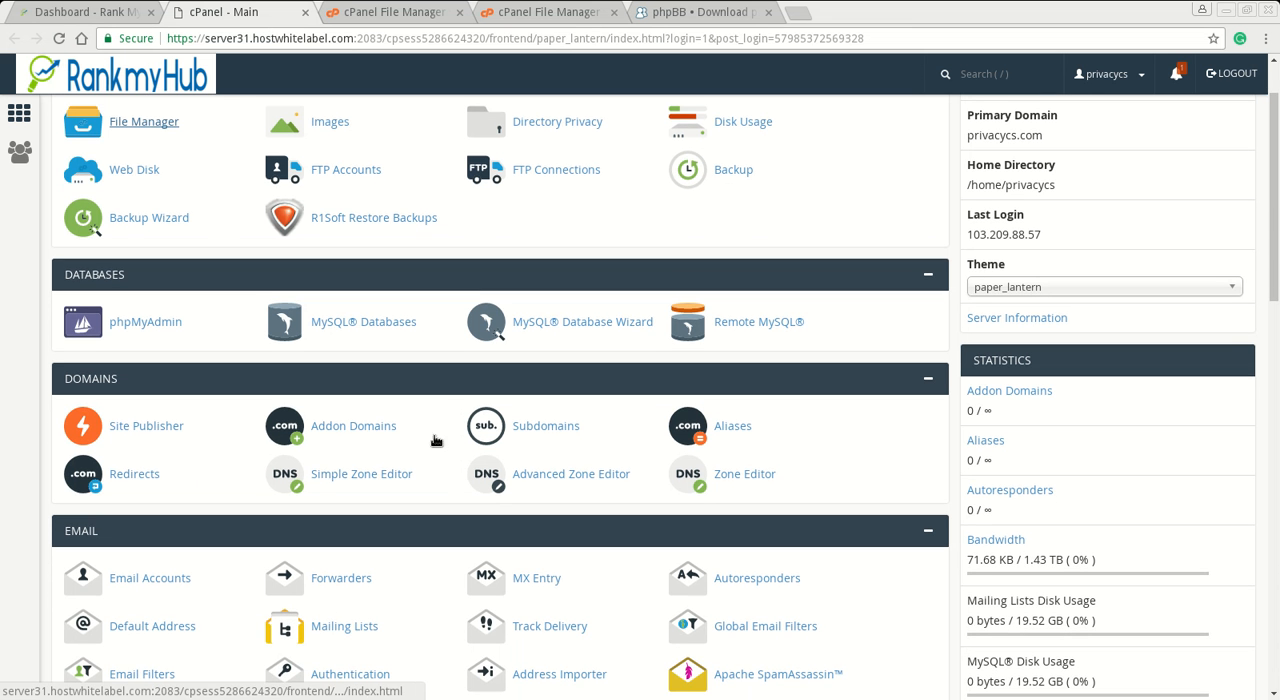
click(577, 326)
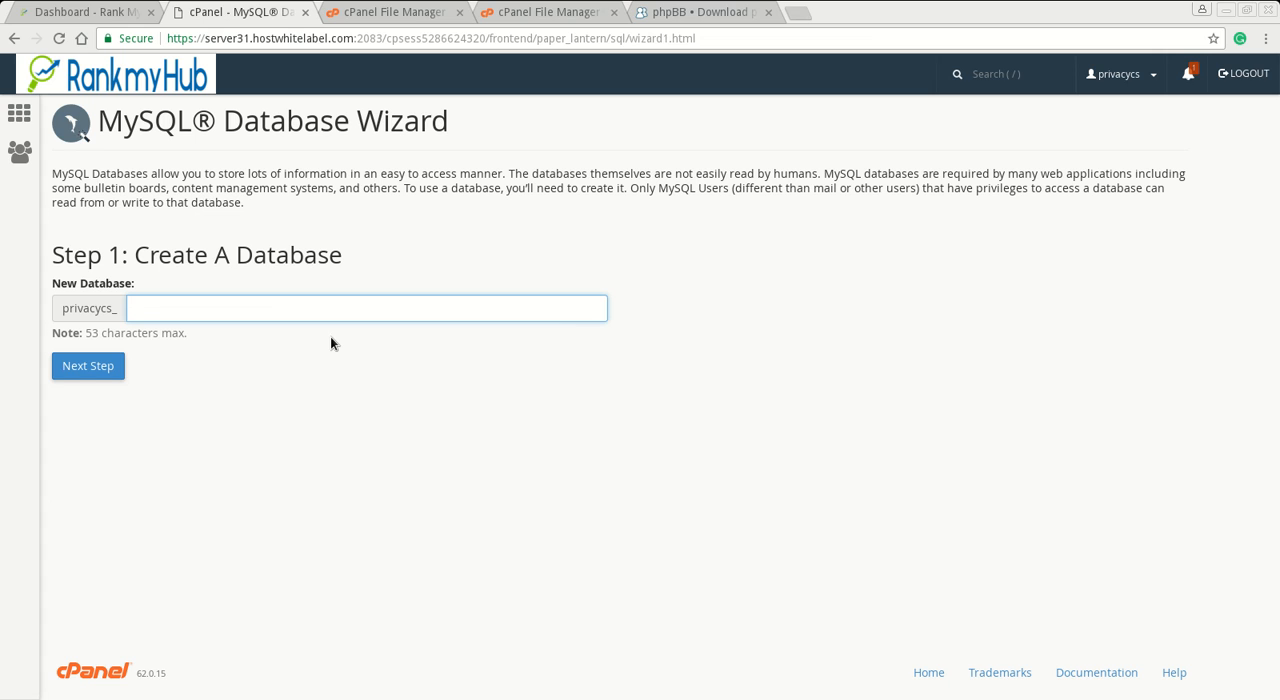
key(alt+Tab)
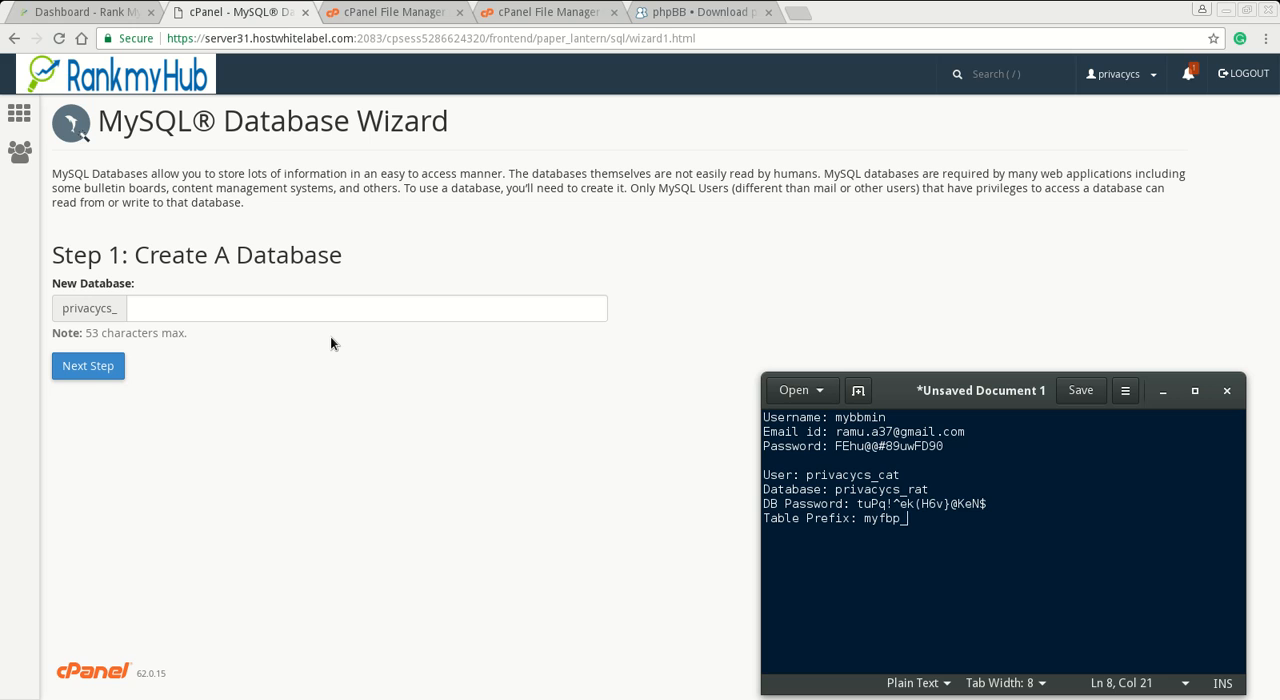
click(179, 313)
text(rat)
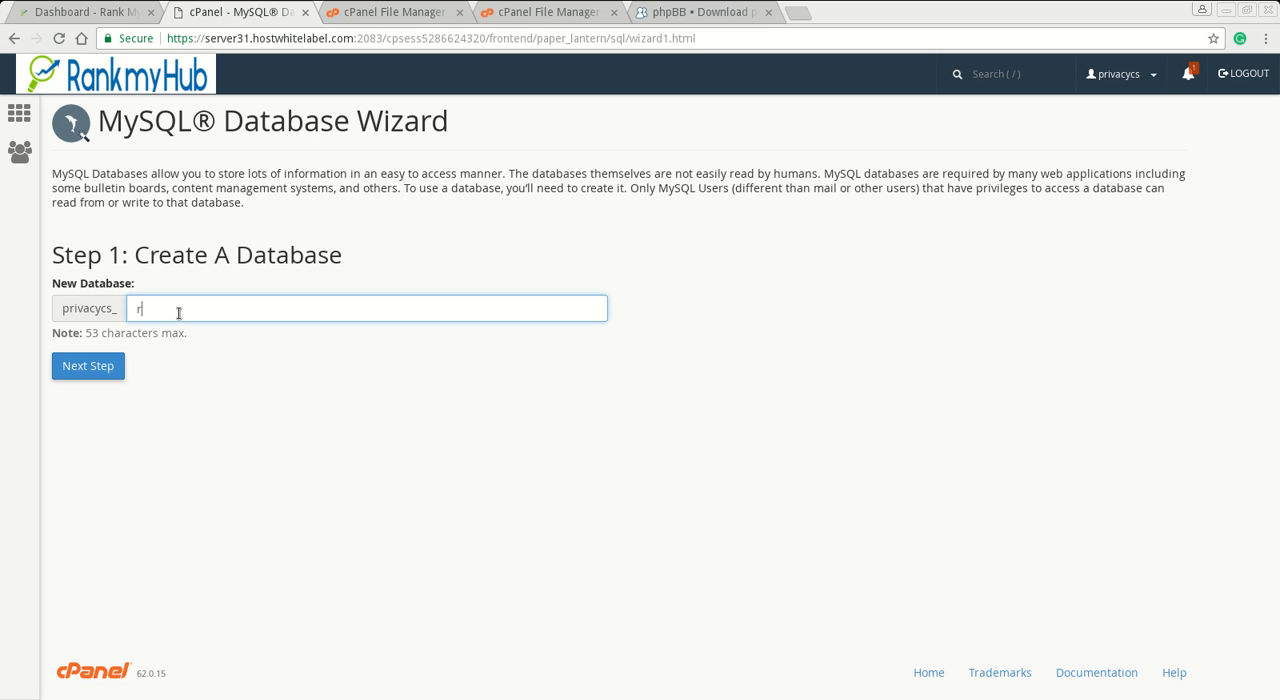
click(118, 367)
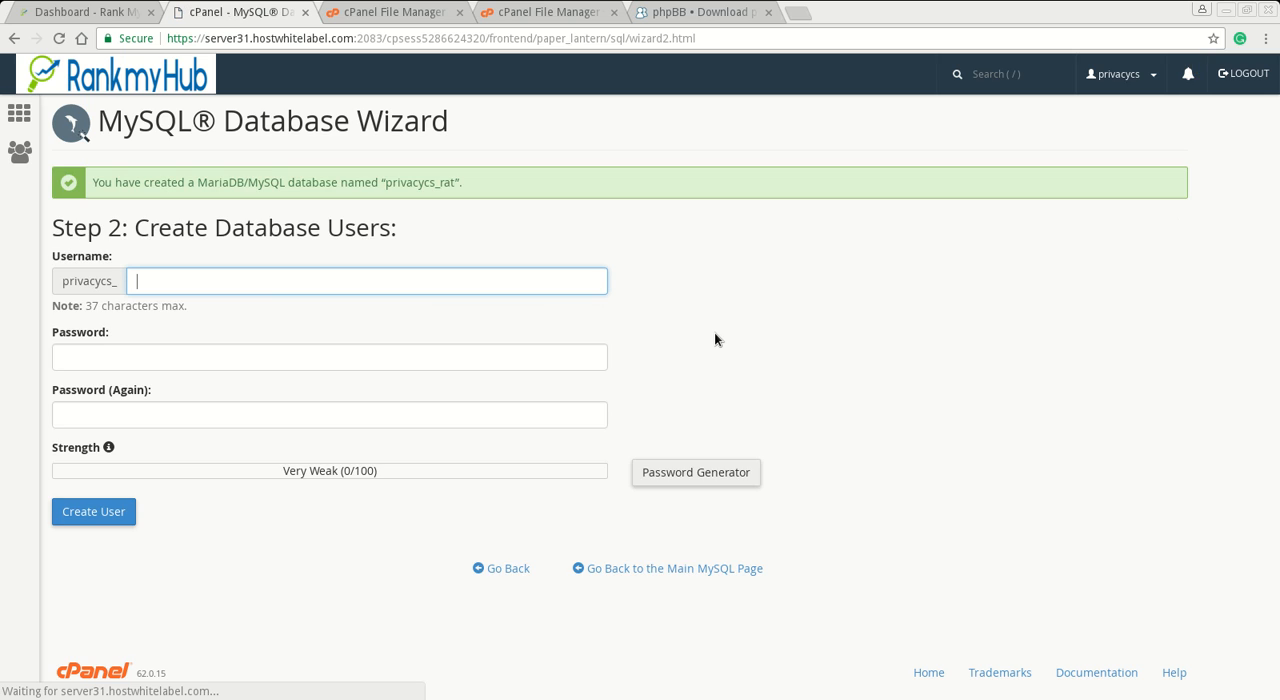
- Set the new database user's name suffix to cat, as listed in the text notes
key(alt+Tab)
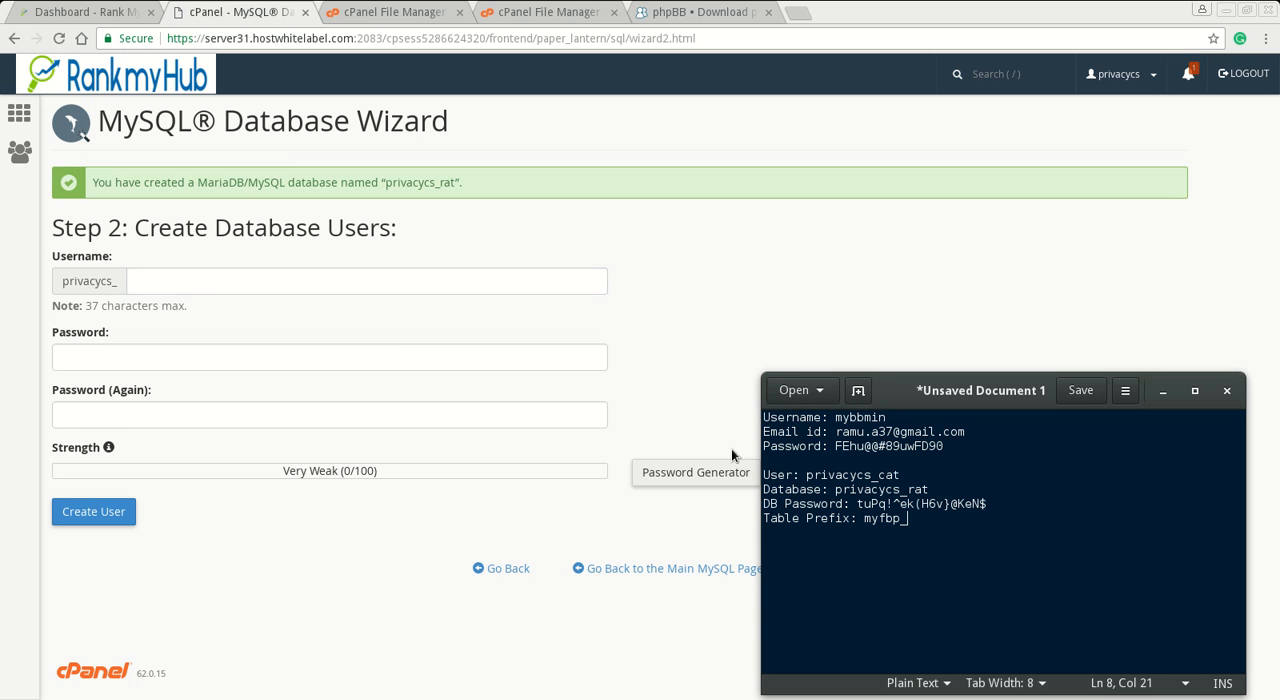
click(275, 284)
text(cat)
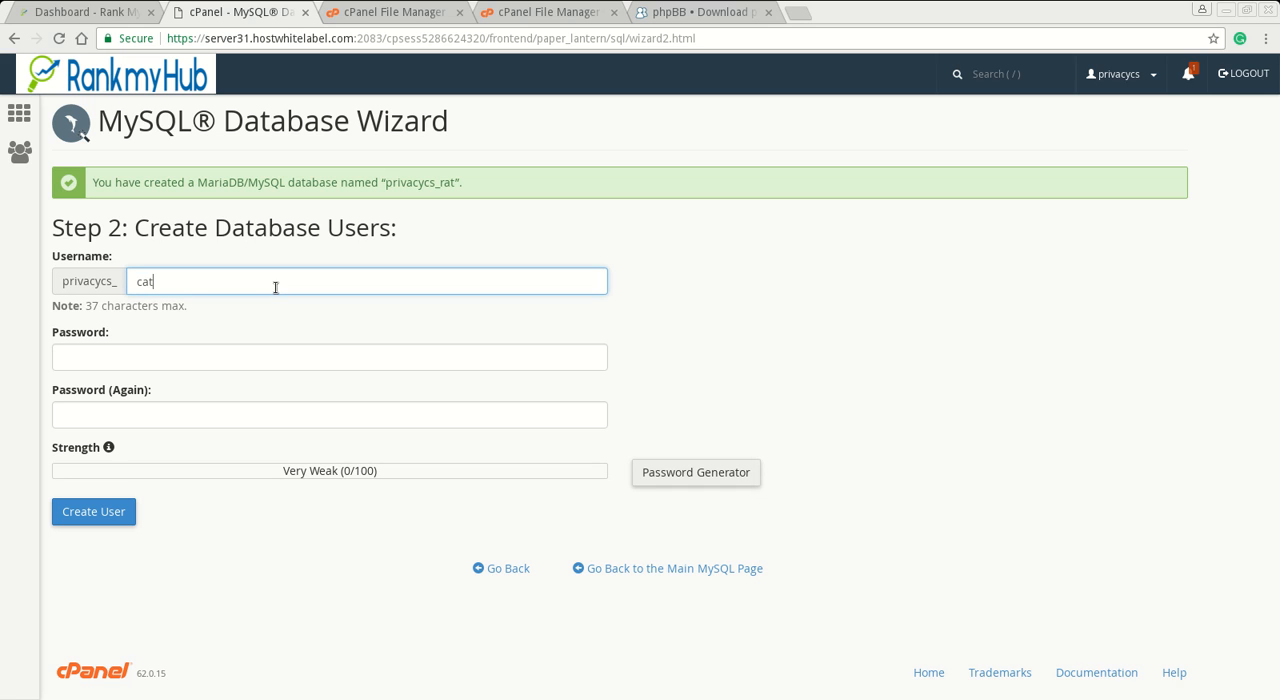
- Copy the database password from the text notes, paste it into both password fields and create the database user
key(alt+Tab)
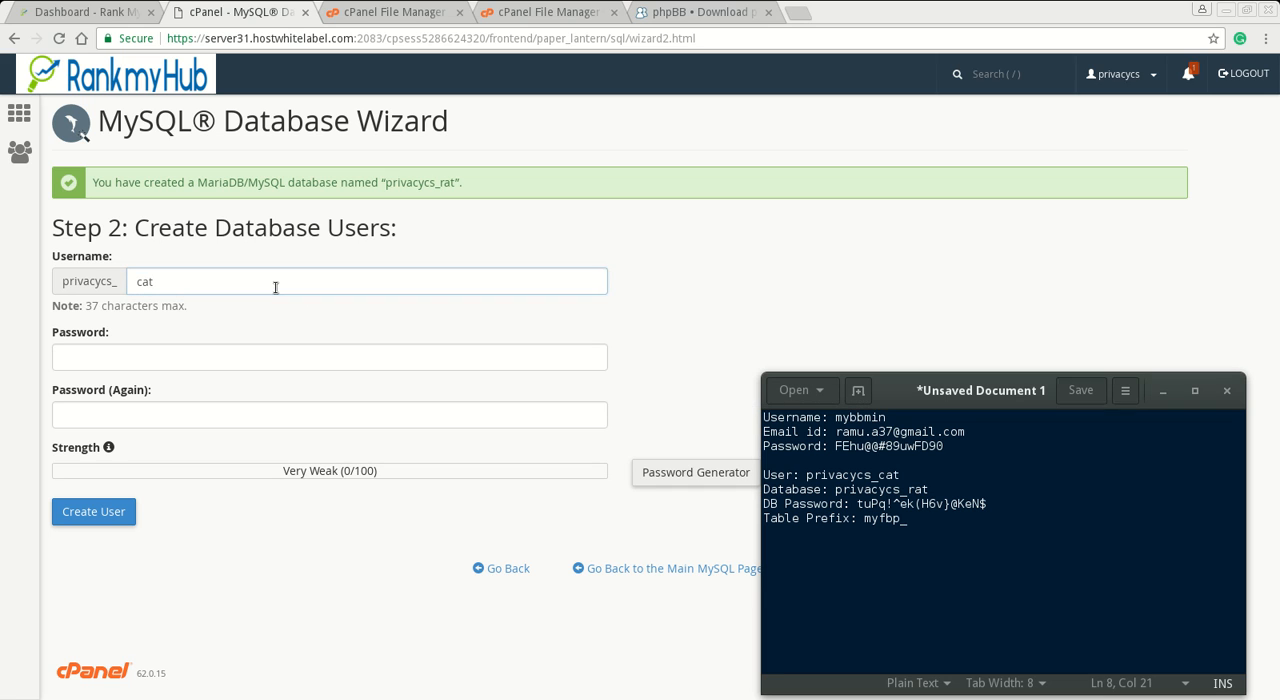
click(993, 508)
key(shift+Left)
key(shift+Left)
key(shift+Left)
key(shift+Left)
key(shift+Left)
key(shift+Left)
key(shift+Left)
key(shift+Left)
key(shift+Left)
key(shift+Left)
key(shift+Left)
key(shift+Left)
key(shift+Left)
key(shift+Left)
key(shift+Left)
key(shift+Left)
key(shift+Left)
key(shift+Left)
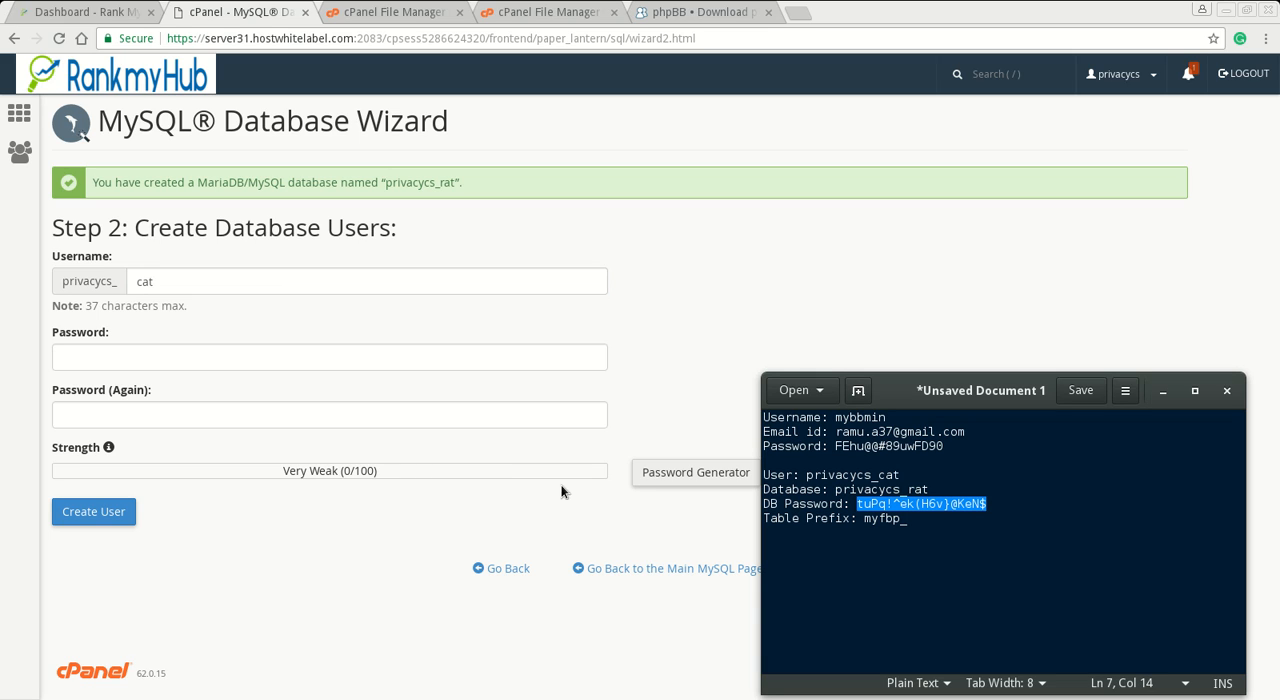
click(298, 357)
right_click(298, 358)
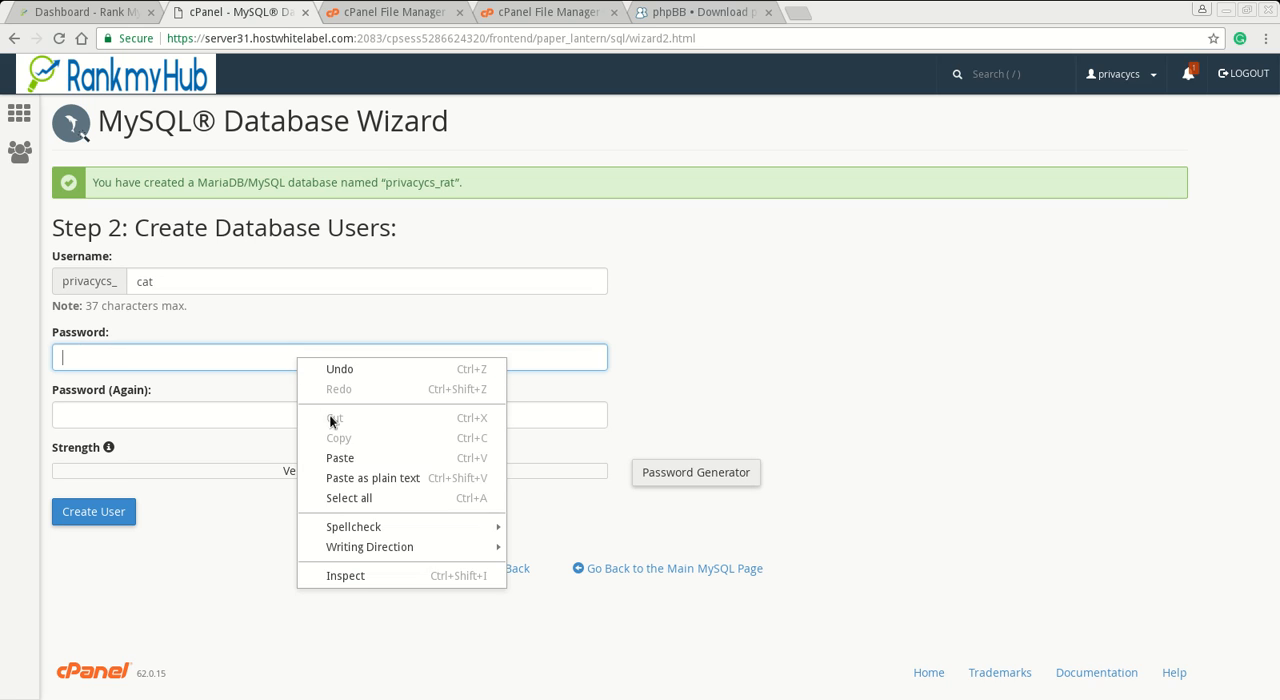
click(360, 478)
click(236, 419)
right_click(236, 419)
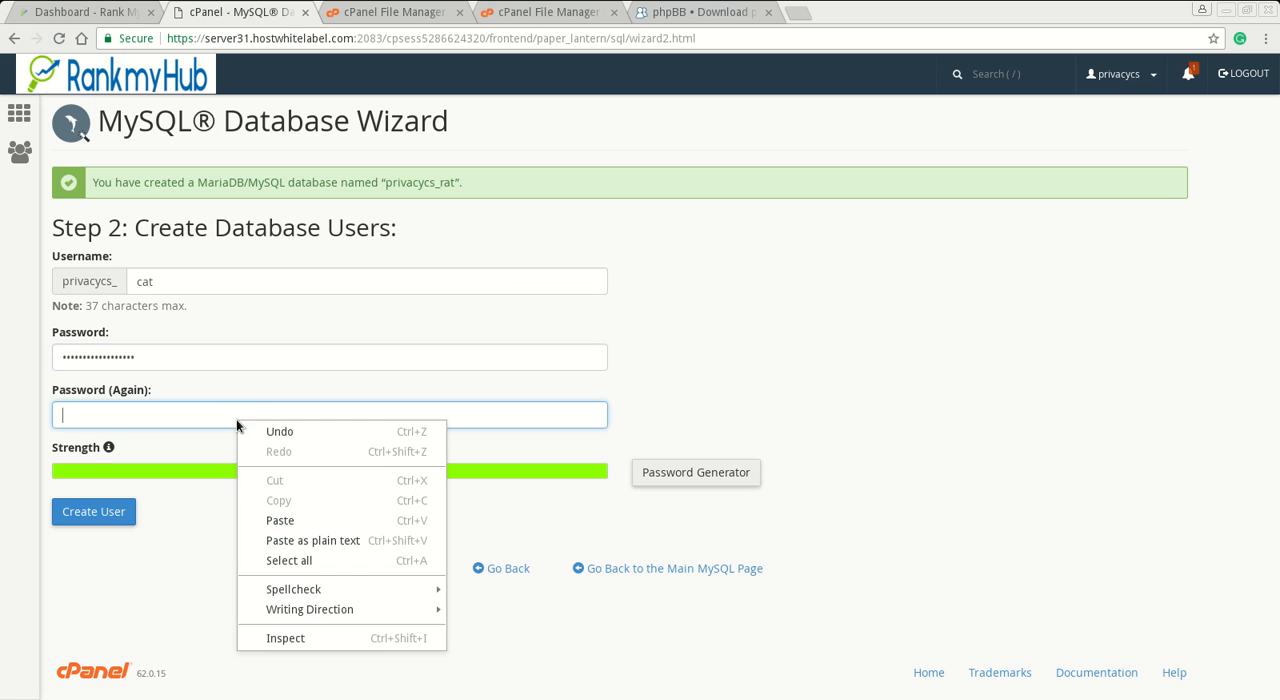
click(276, 538)
click(122, 517)
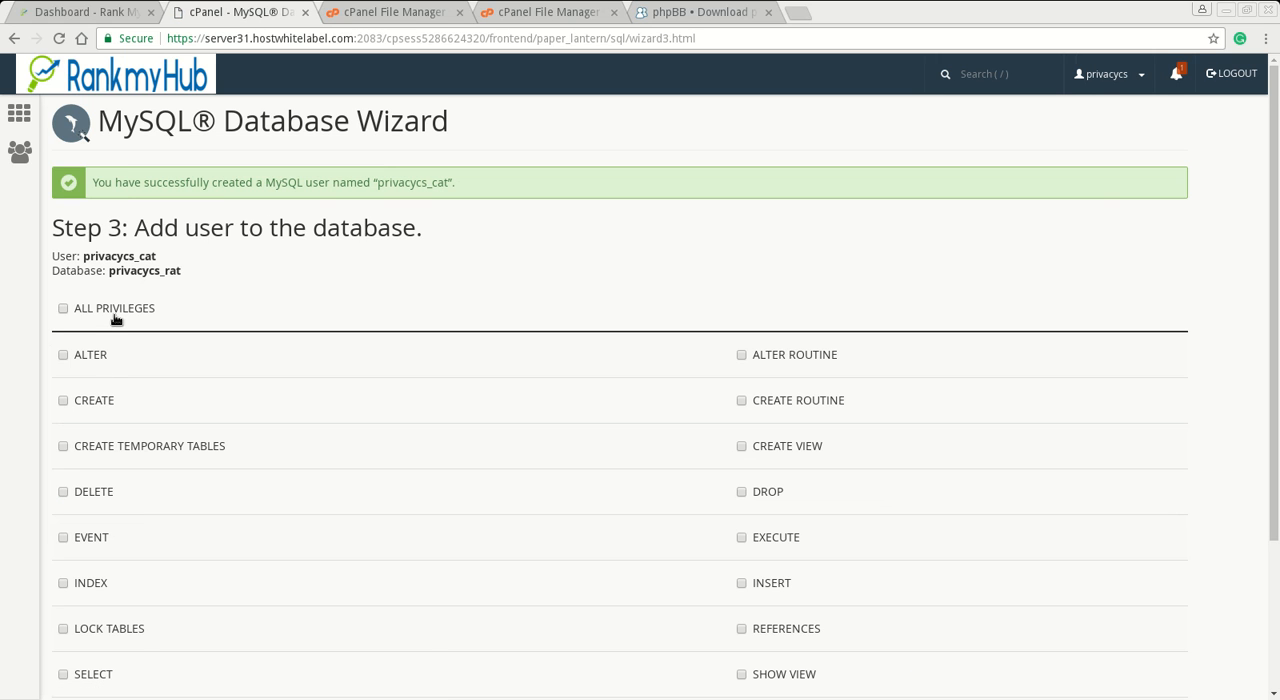
- Grant the new user ALL PRIVILEGES on the database and return to the cPanel home page
scroll(330, 401, down, 2)
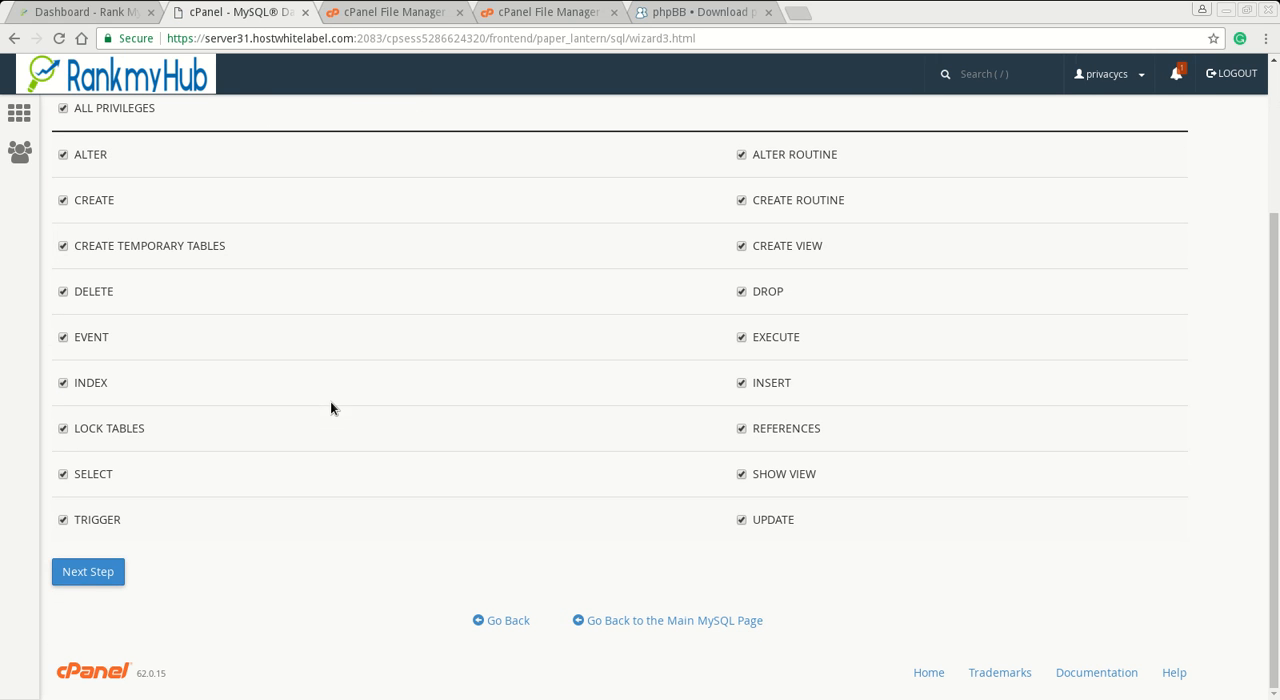
click(98, 578)
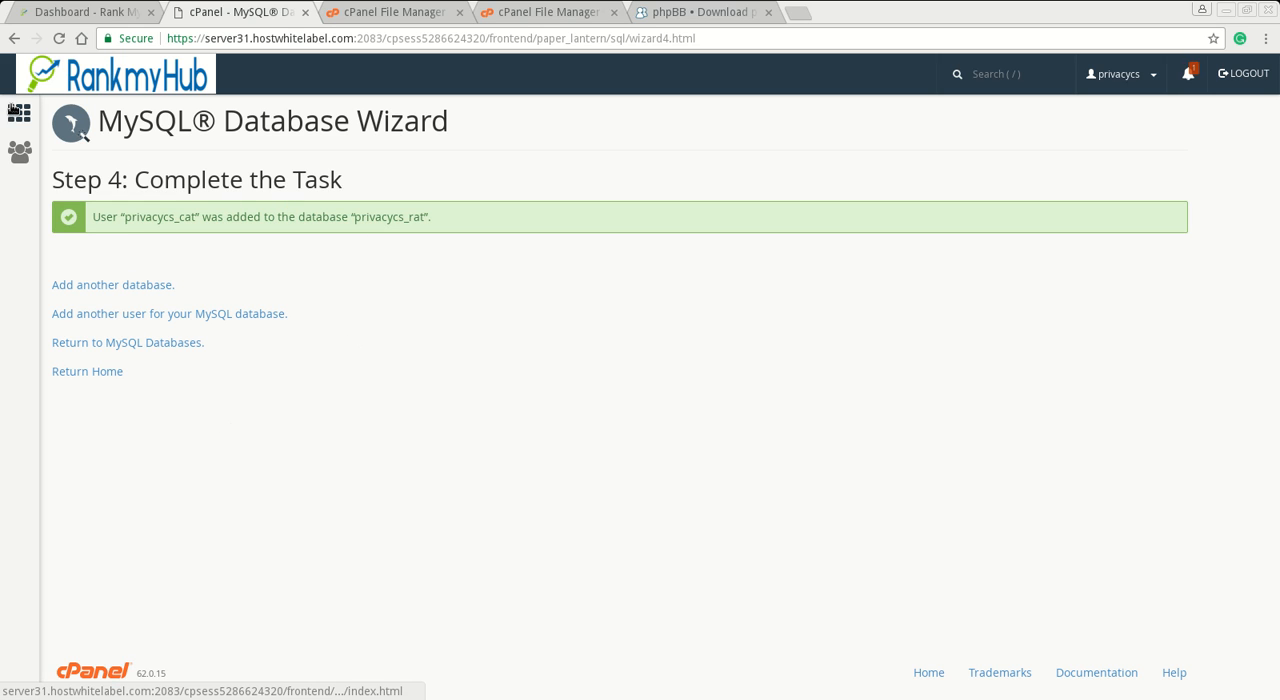
click(15, 120)
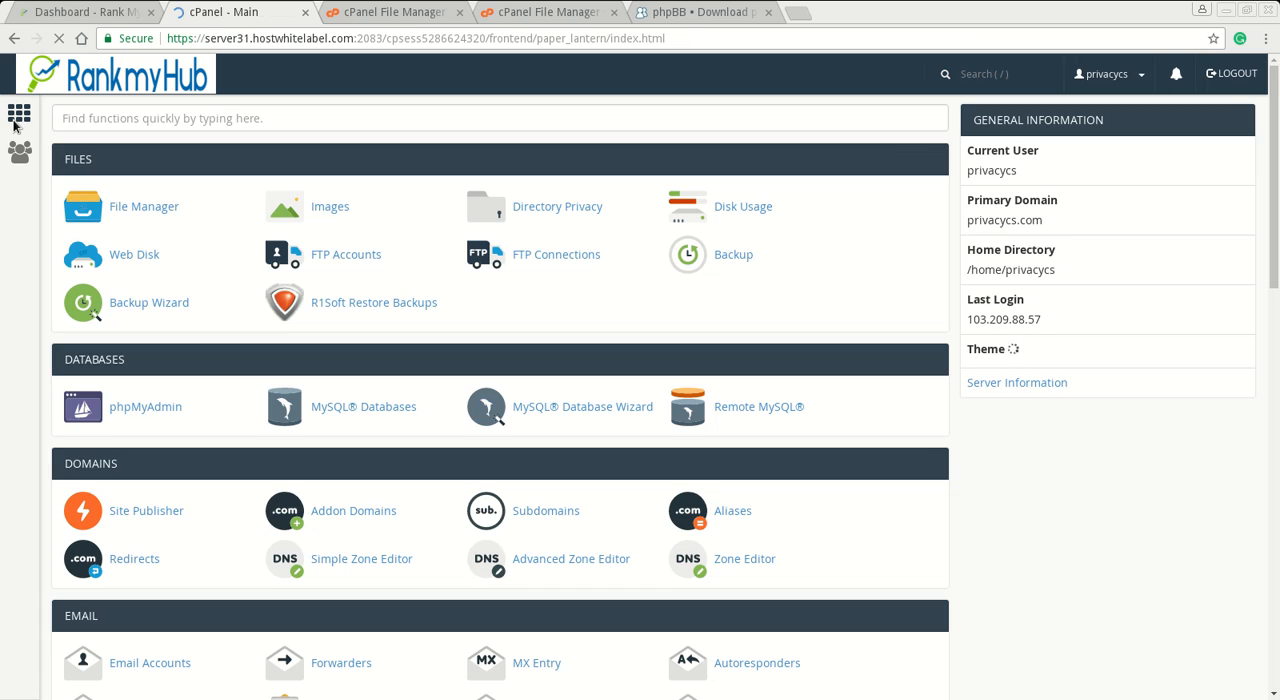
- Check the phpBB-3.2.0.zip upload, close the upload and phpBB download pages, and return to public_html in File Manager
click(549, 13)
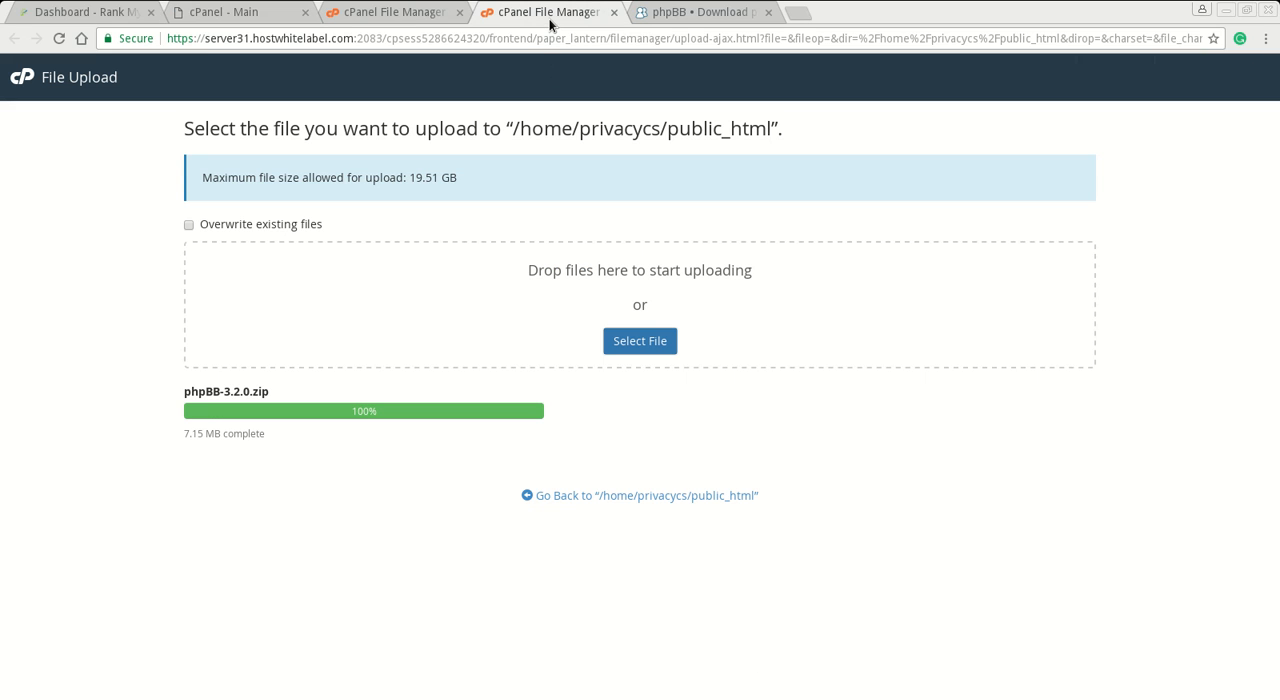
click(661, 497)
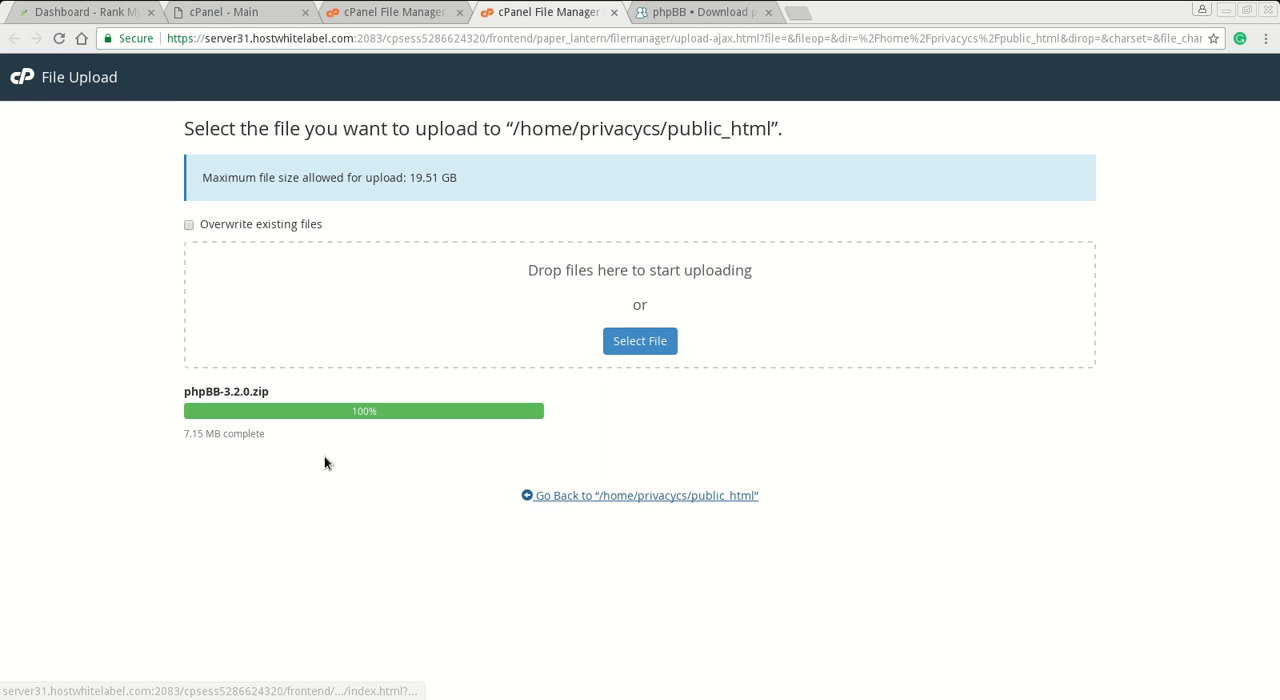
key(ctrl+w)
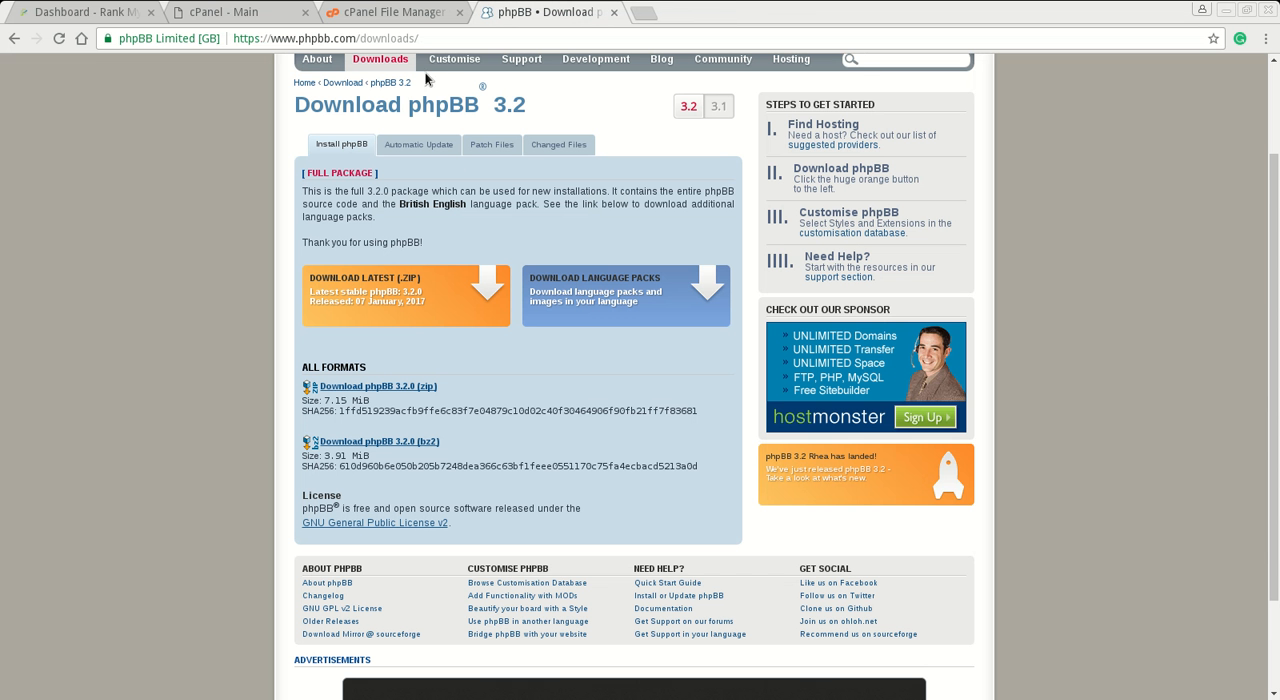
click(613, 12)
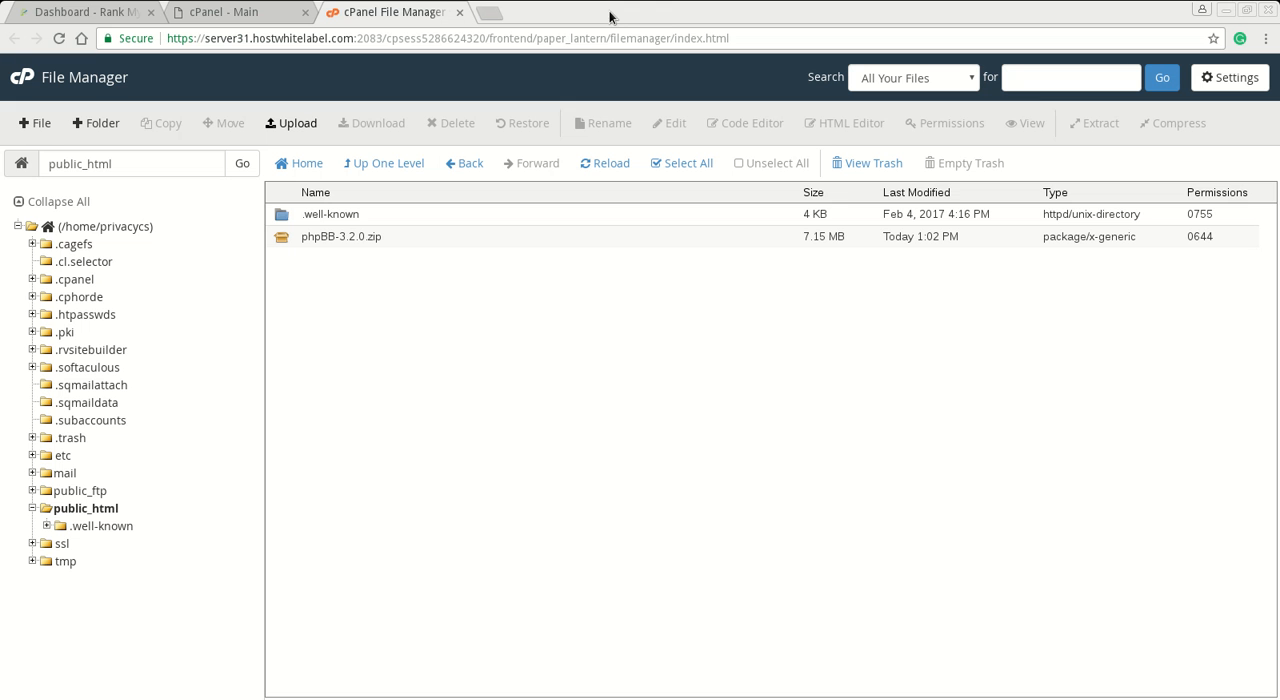
- Extract phpBB-3.2.0.zip into /public_html and close the extraction results
click(379, 237)
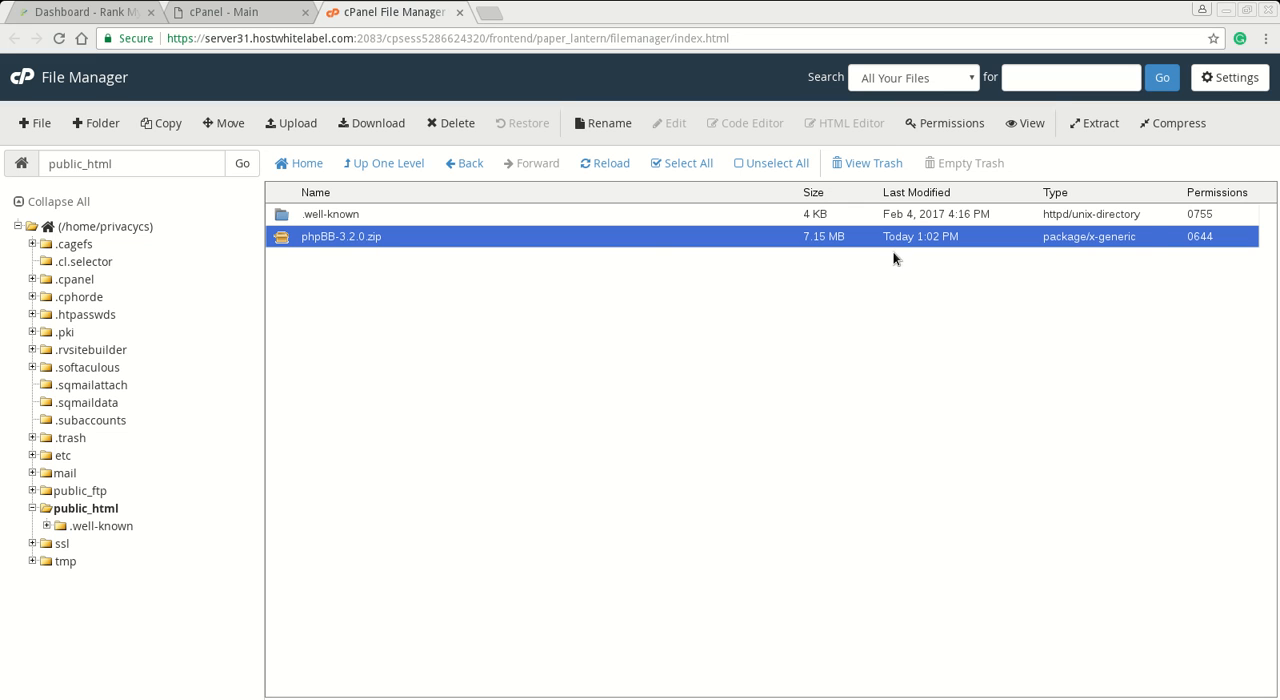
click(1095, 123)
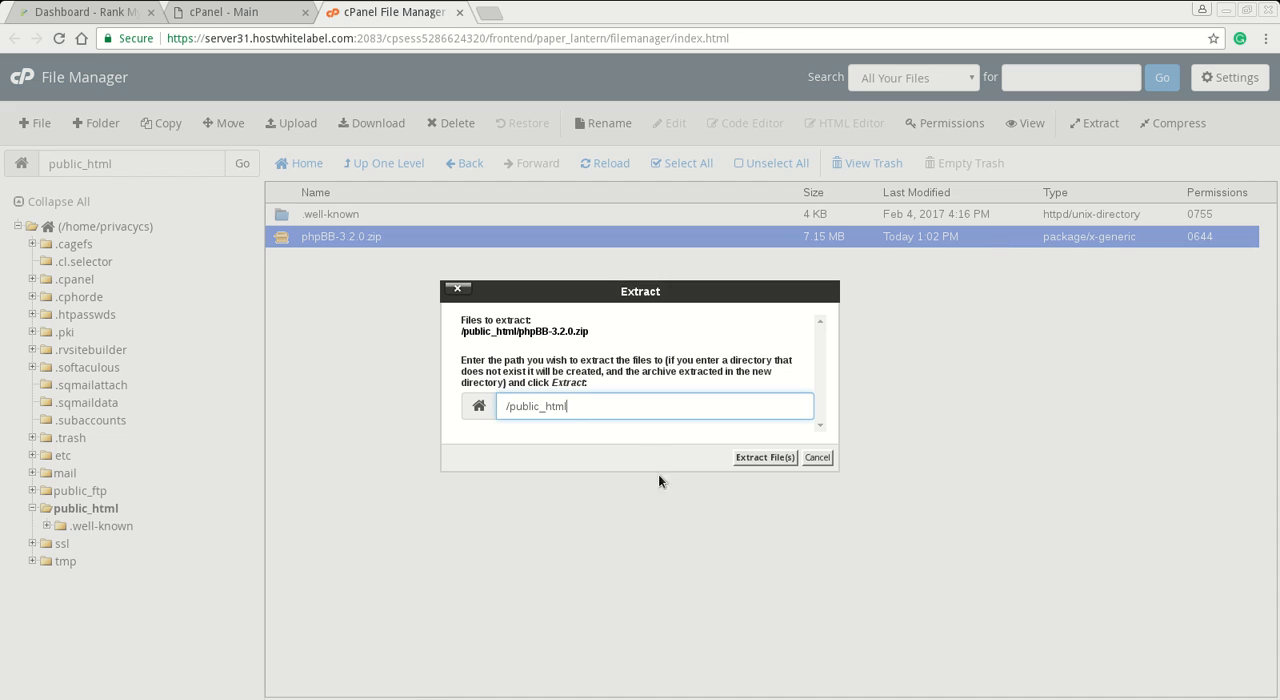
key(Return)
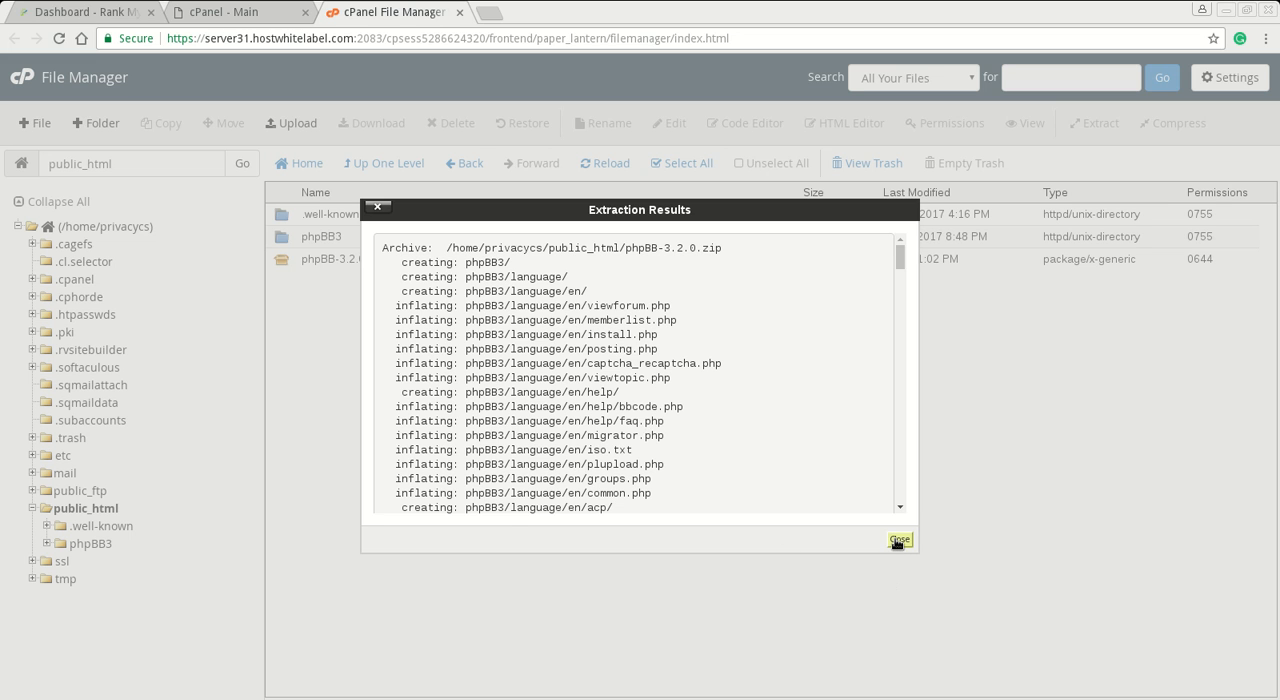
click(896, 541)
- Delete the phpBB-3.2.0.zip archive from public_html
click(395, 264)
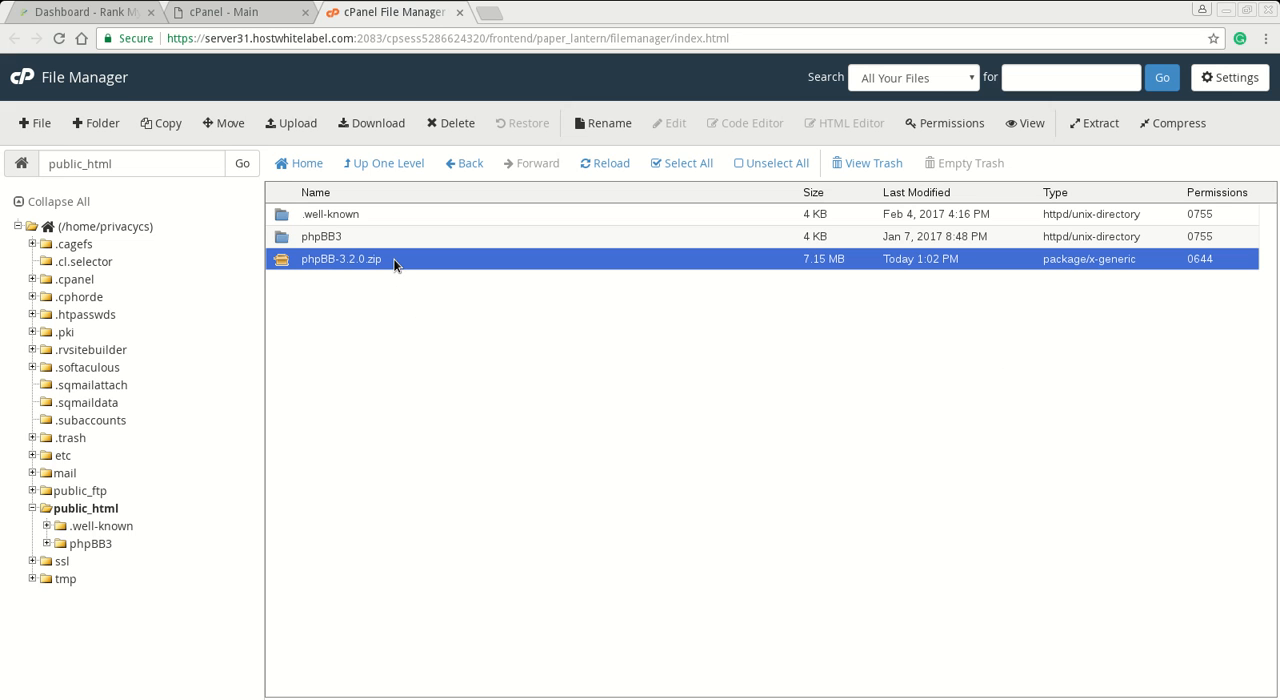
click(452, 123)
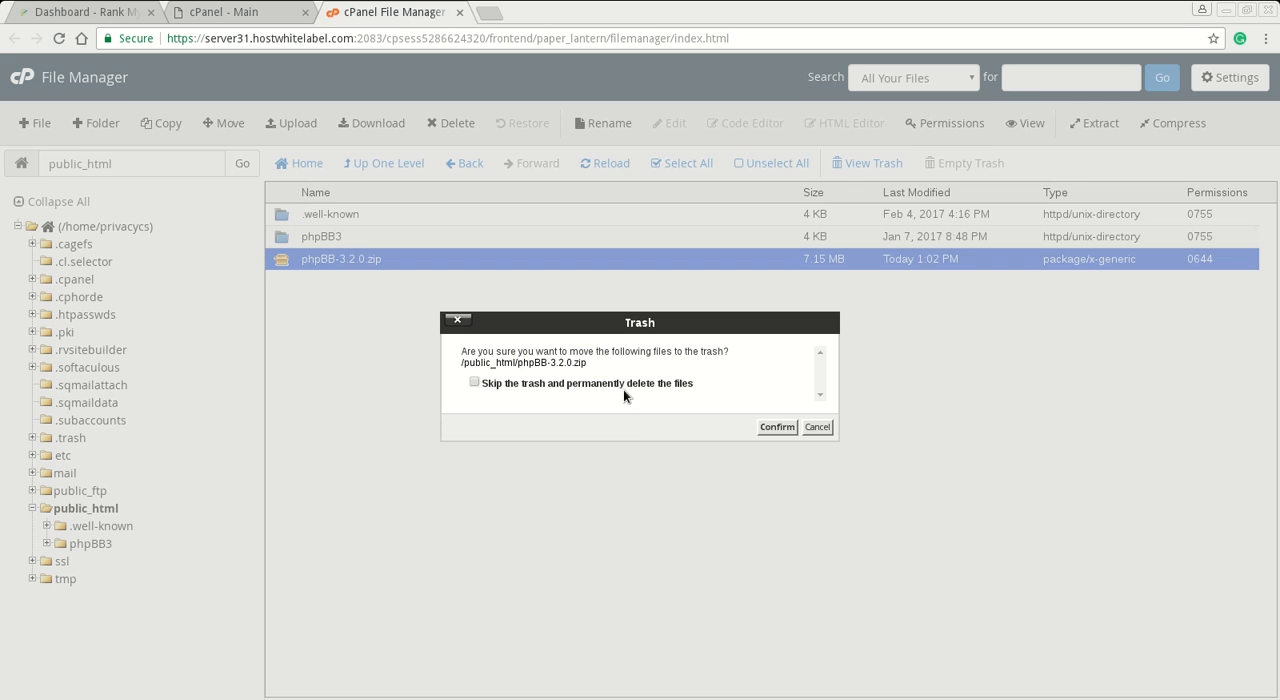
click(760, 429)
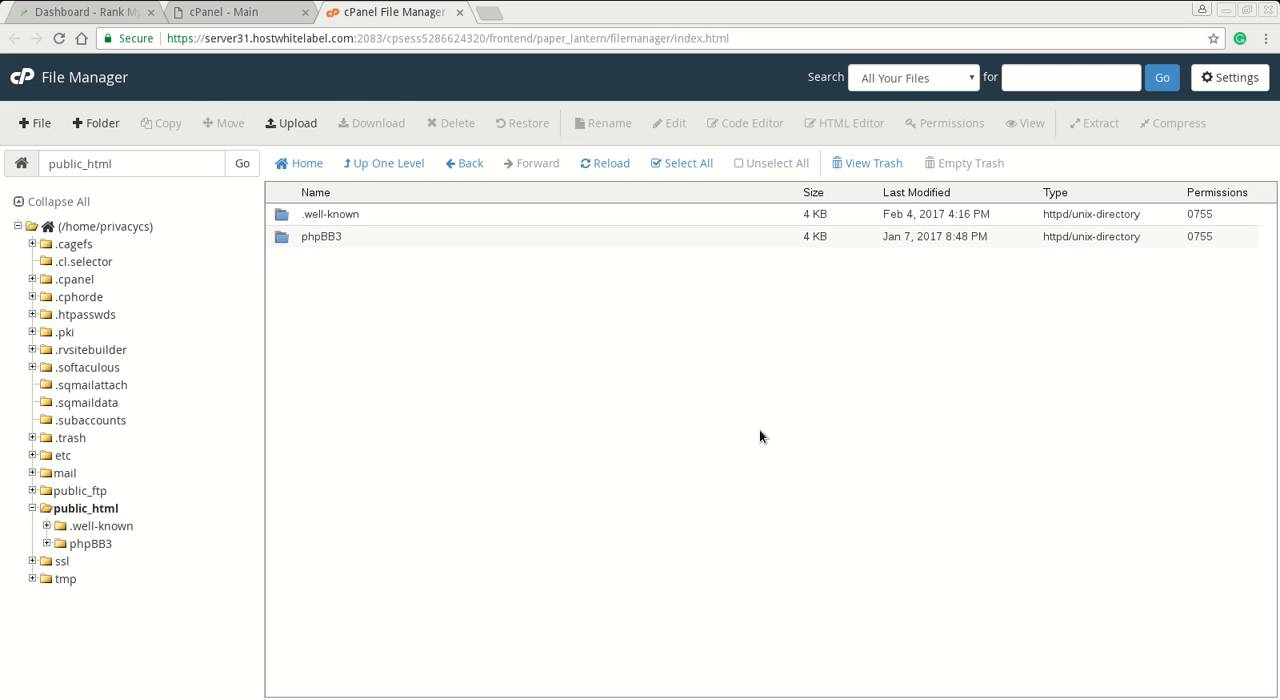
- Move all files and folders inside the phpBB3 folder up into /public_html
double_click(349, 243)
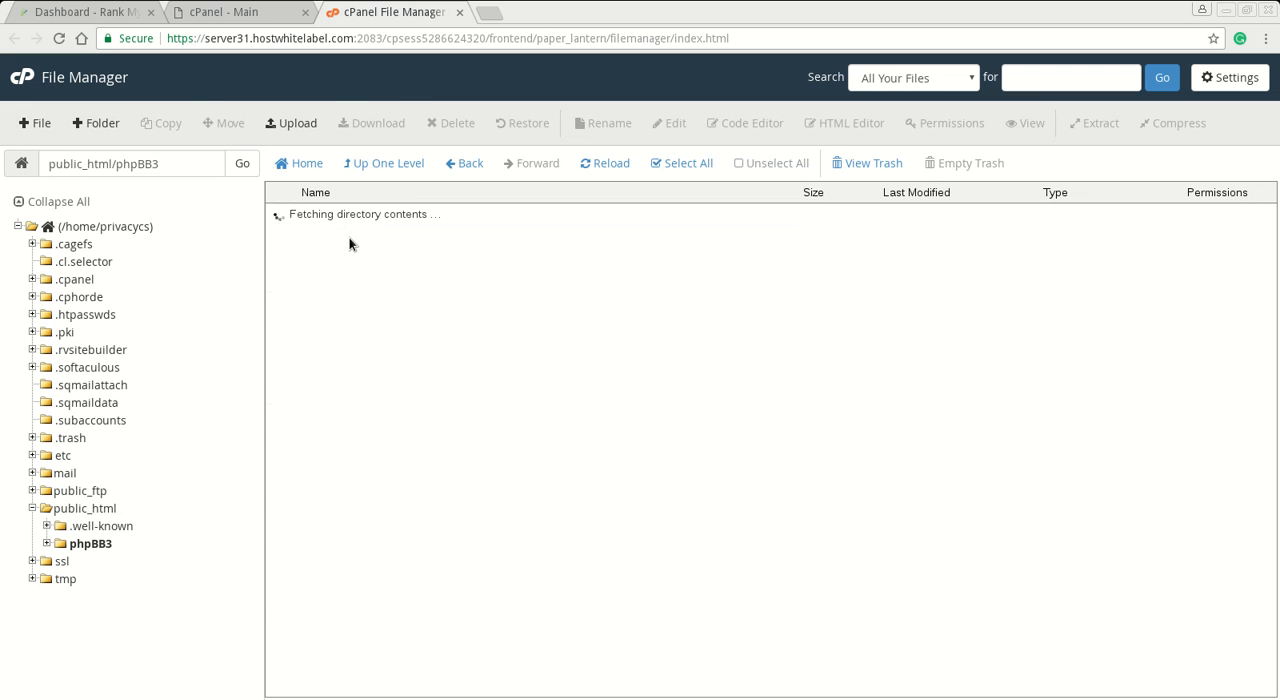
click(681, 163)
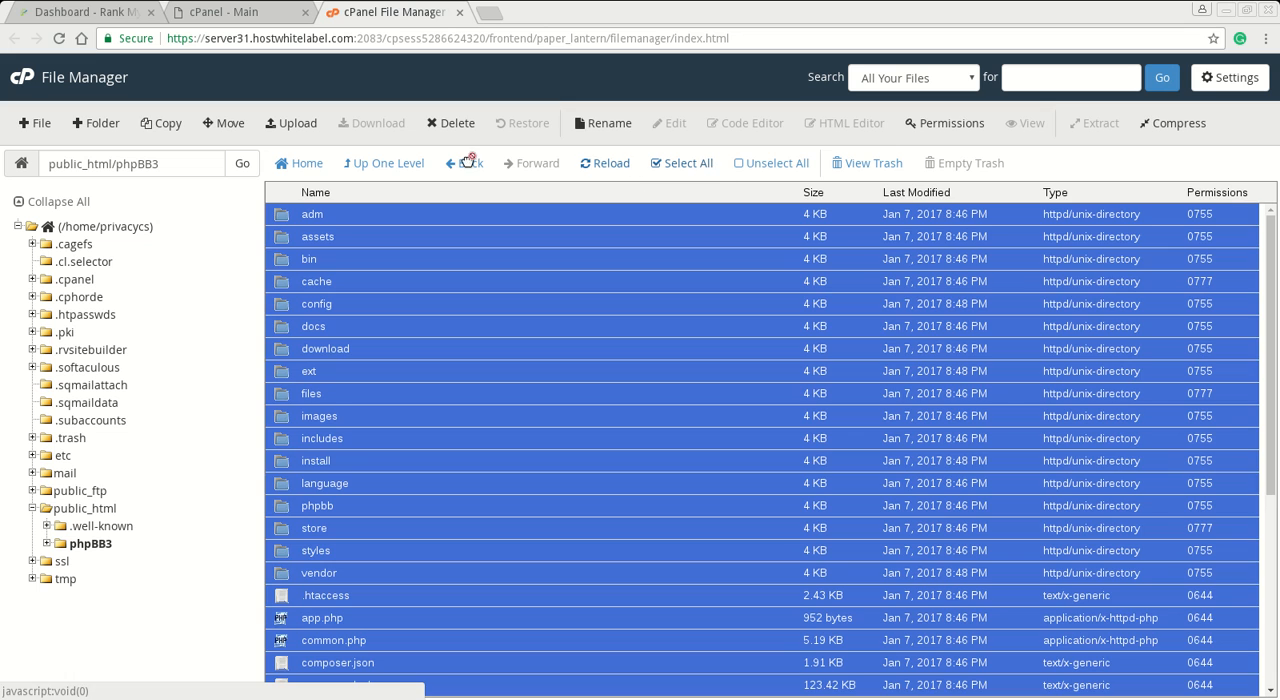
click(224, 123)
key(BackSpace)
key(BackSpace)
key(BackSpace)
key(BackSpace)
key(BackSpace)
key(BackSpace)
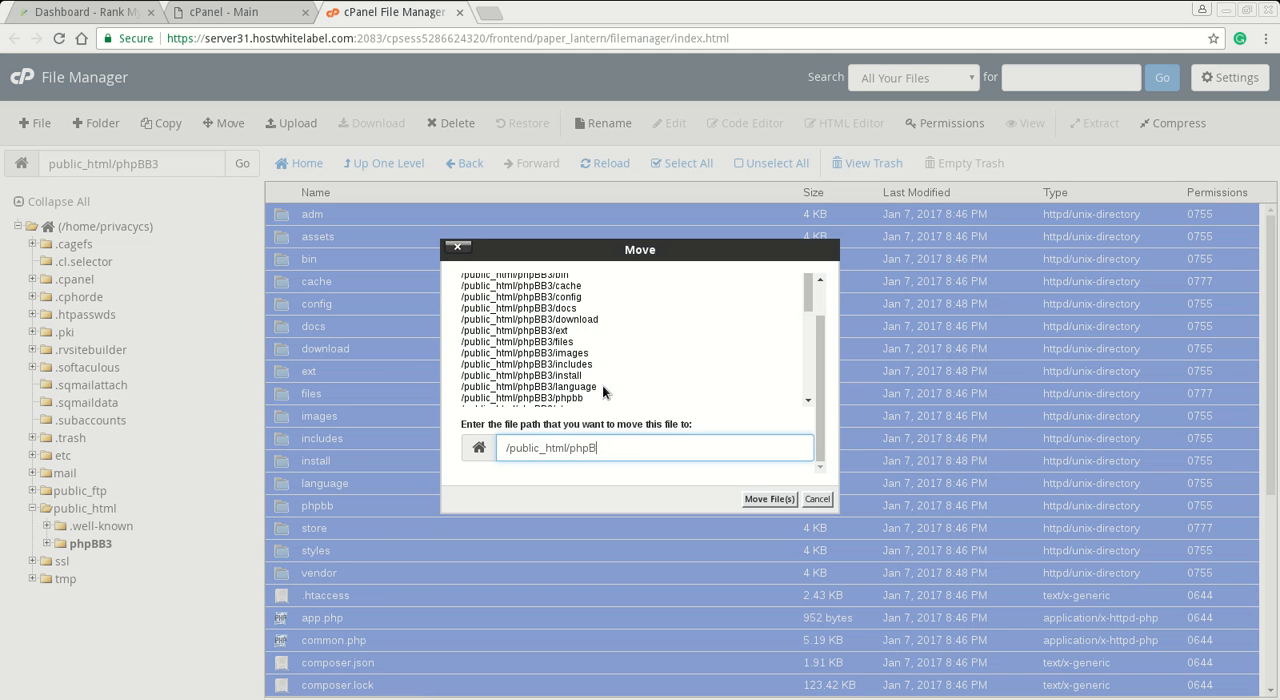
key(Return)
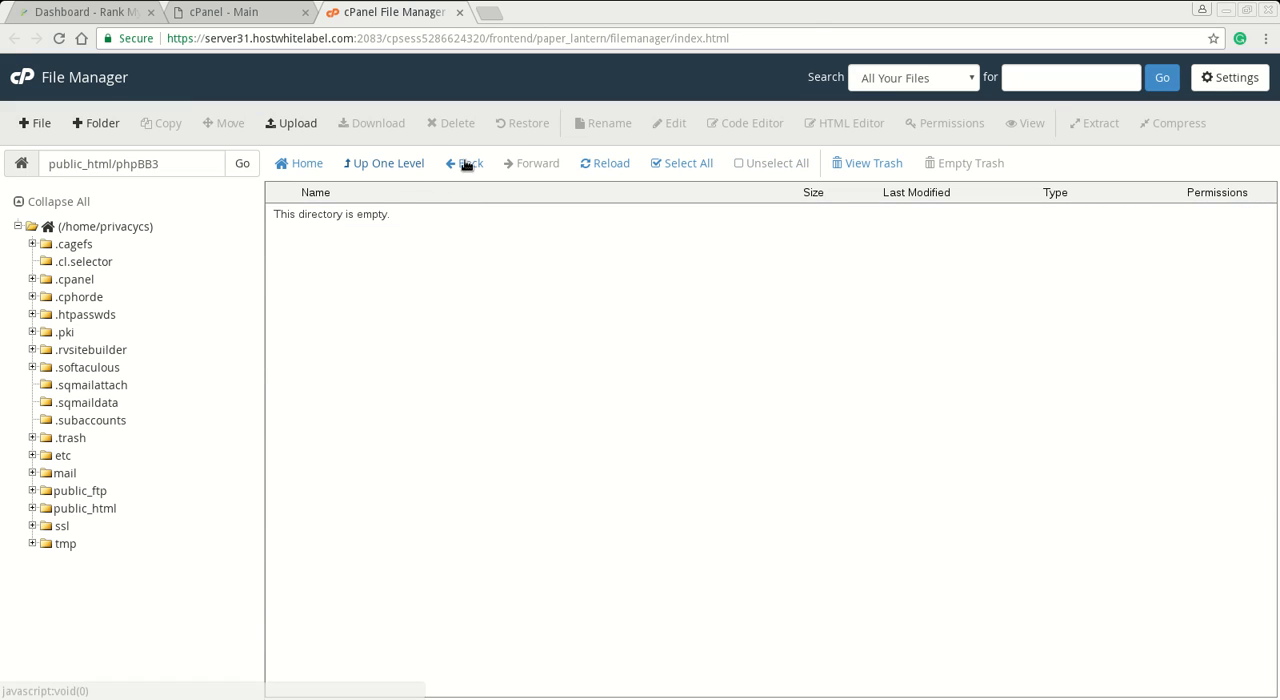
- Permanently delete the emptied phpBB3 folder from public_html, skipping the trash, and reload the file listing to check it
click(406, 170)
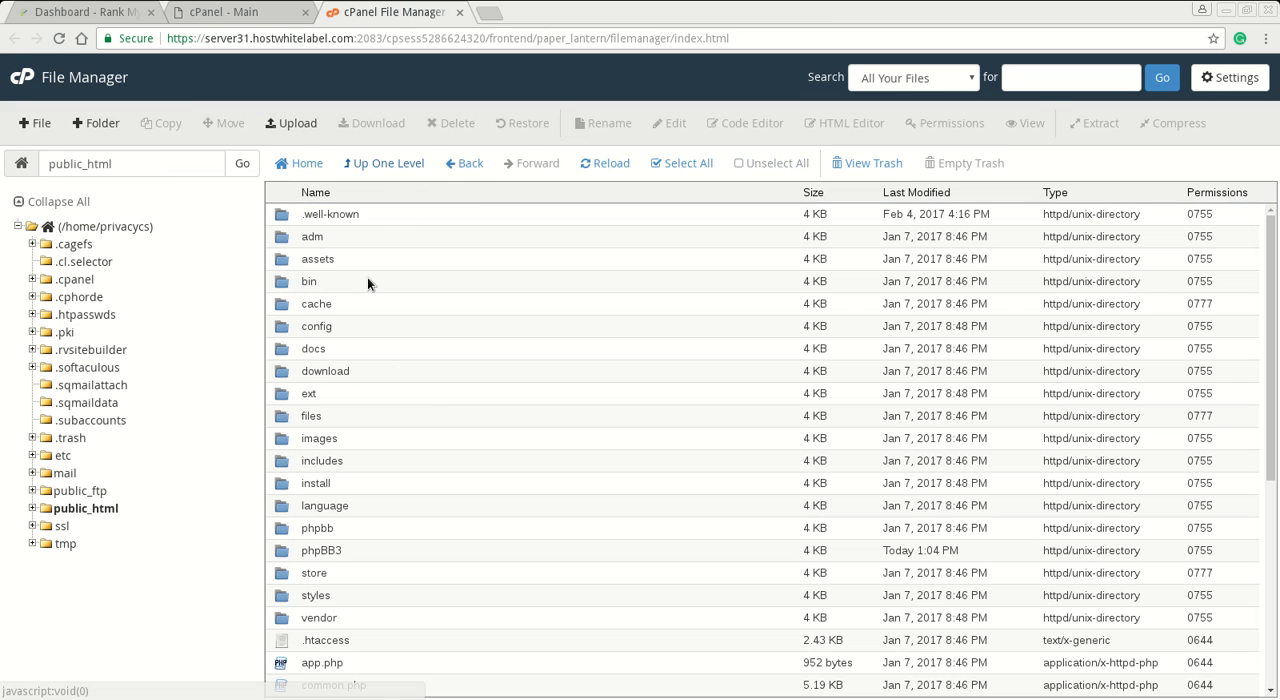
click(362, 554)
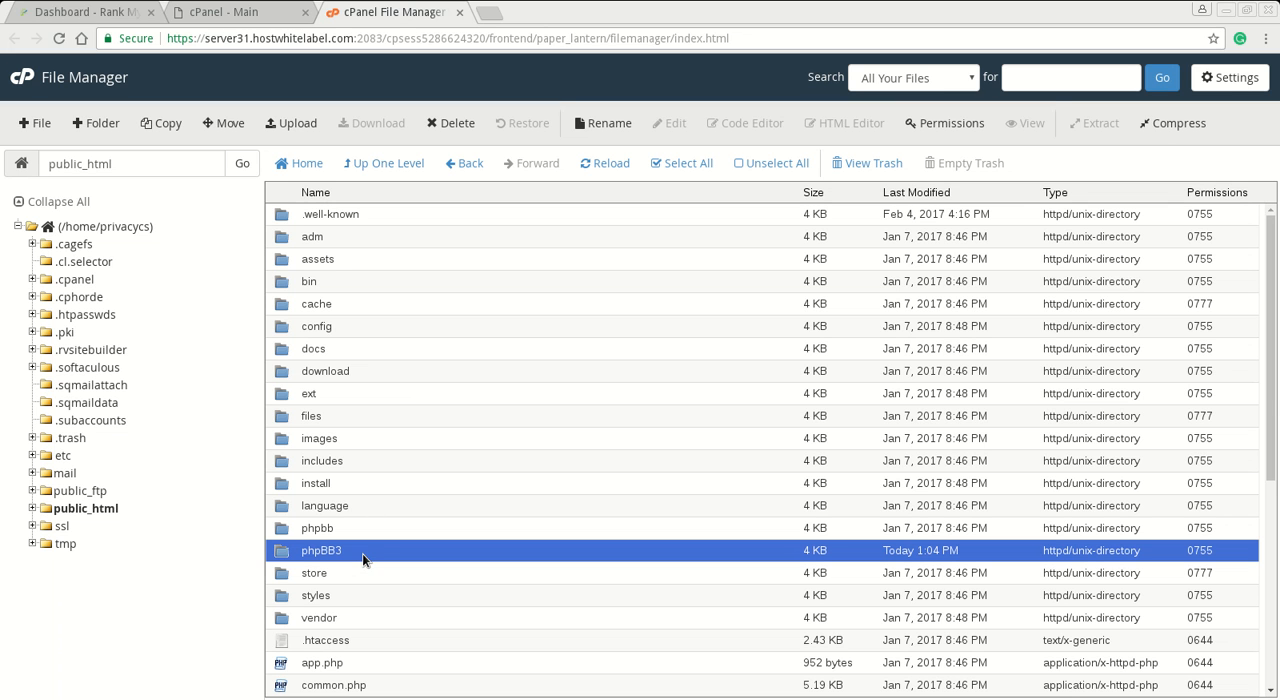
click(452, 123)
click(583, 385)
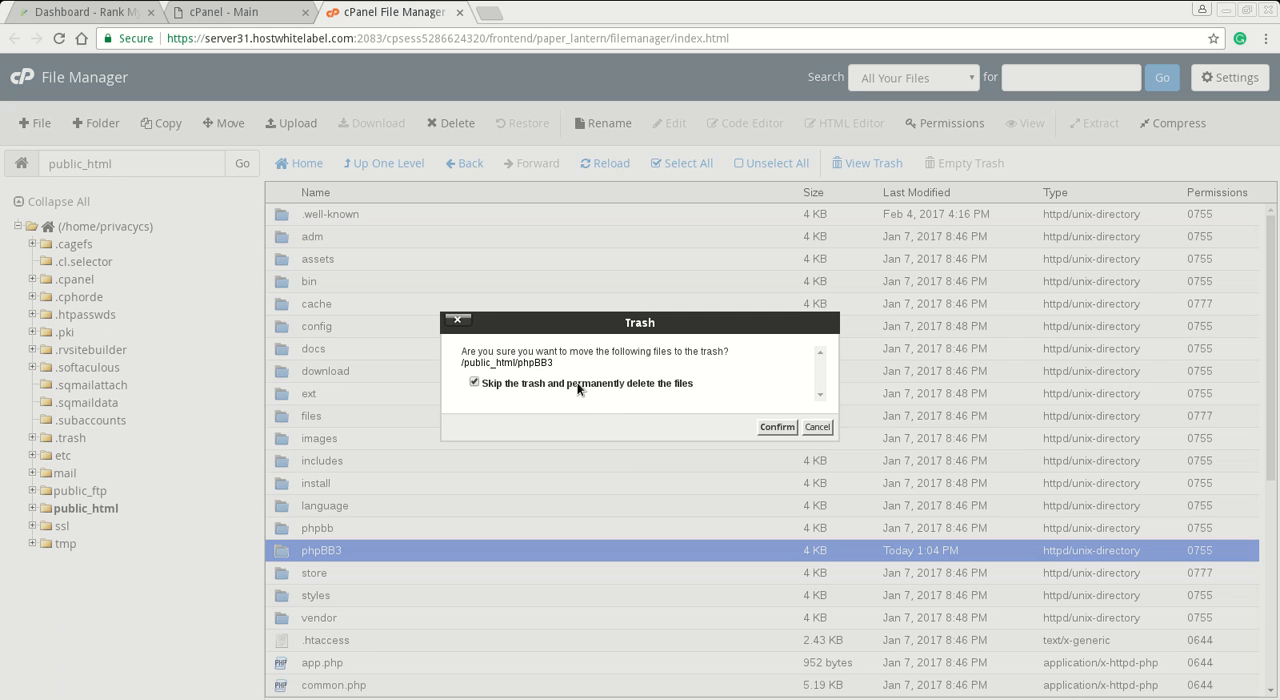
click(764, 427)
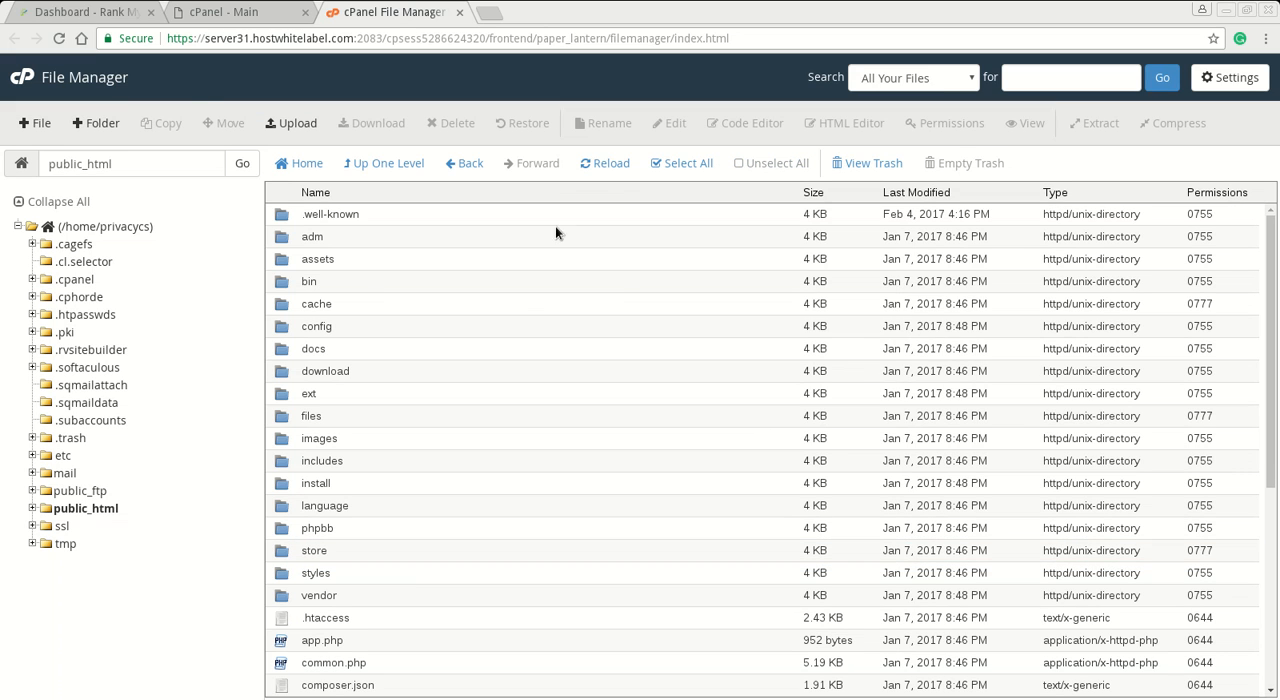
click(612, 166)
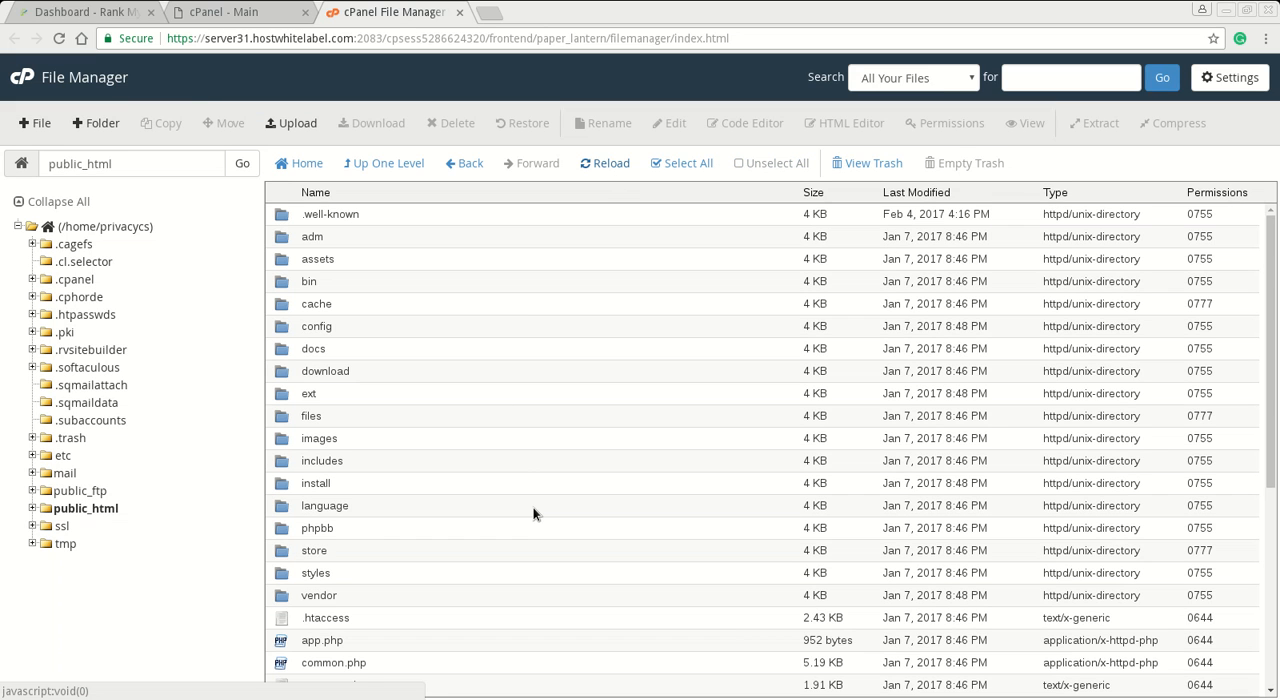
scroll(533, 513, down, 5)
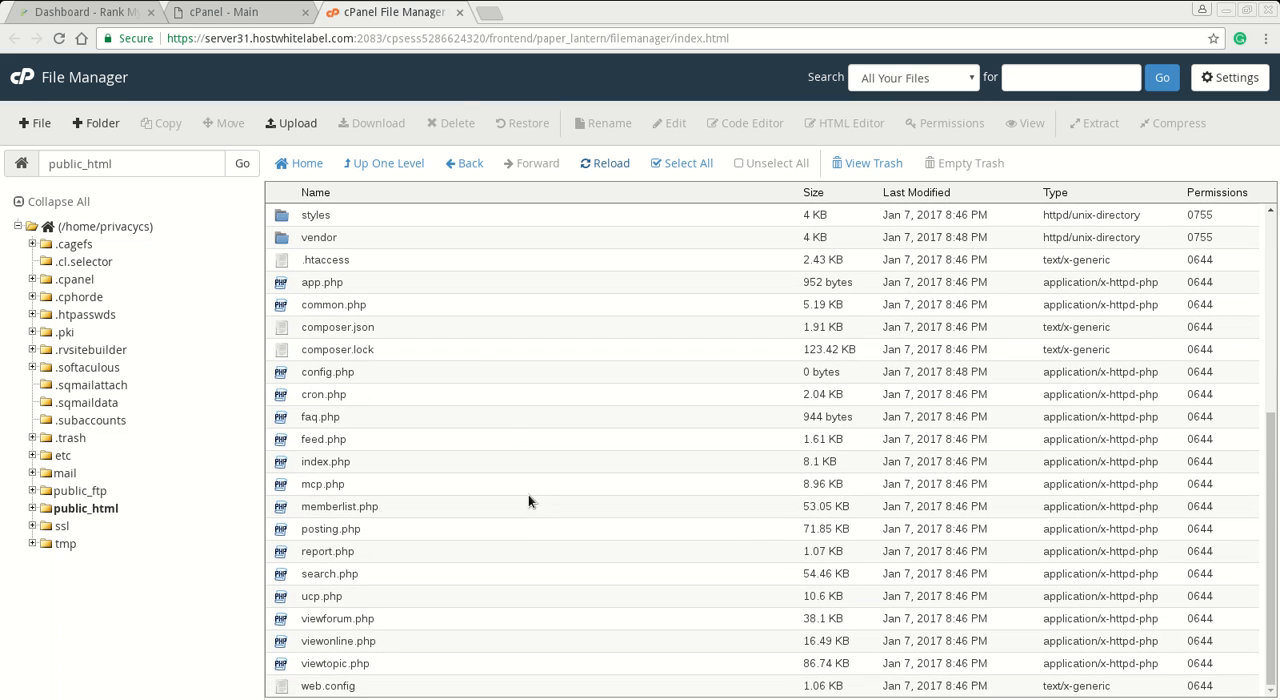
- Open Select PHP Version from the cPanel home page and check the current PHP version and enabled extensions
click(229, 20)
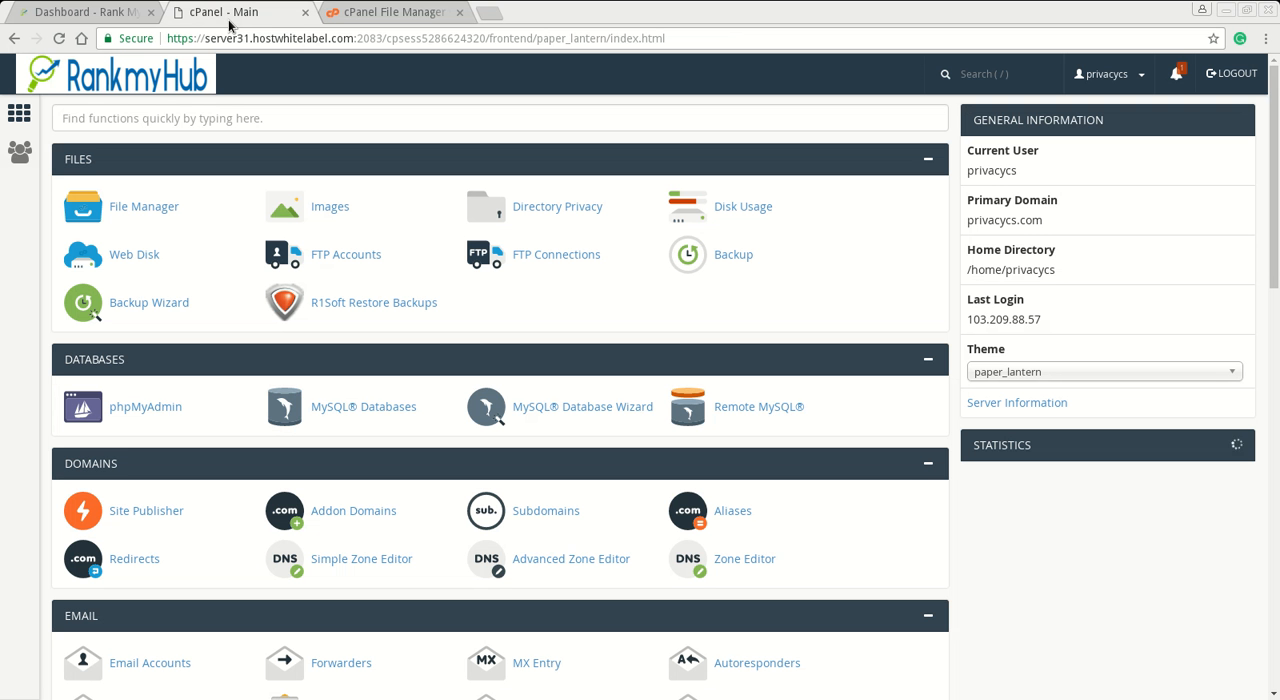
scroll(258, 278, down, 3)
scroll(258, 280, down, 2)
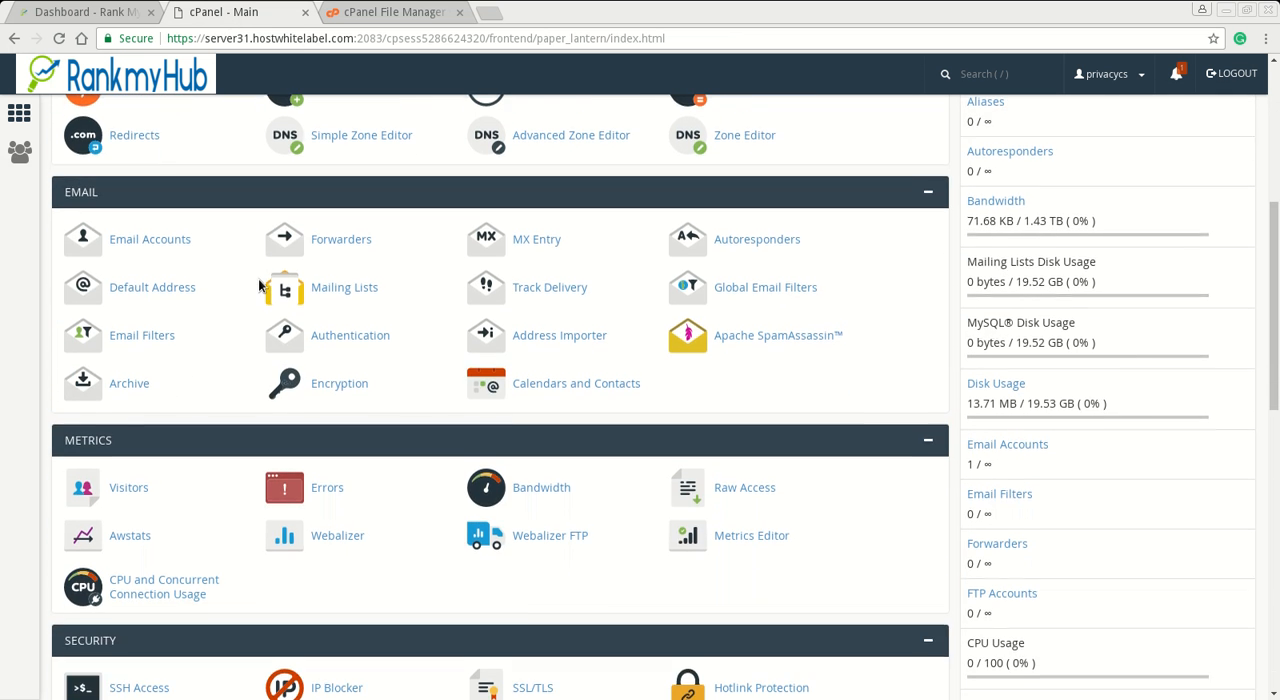
scroll(258, 282, down, 2)
scroll(260, 285, down, 5)
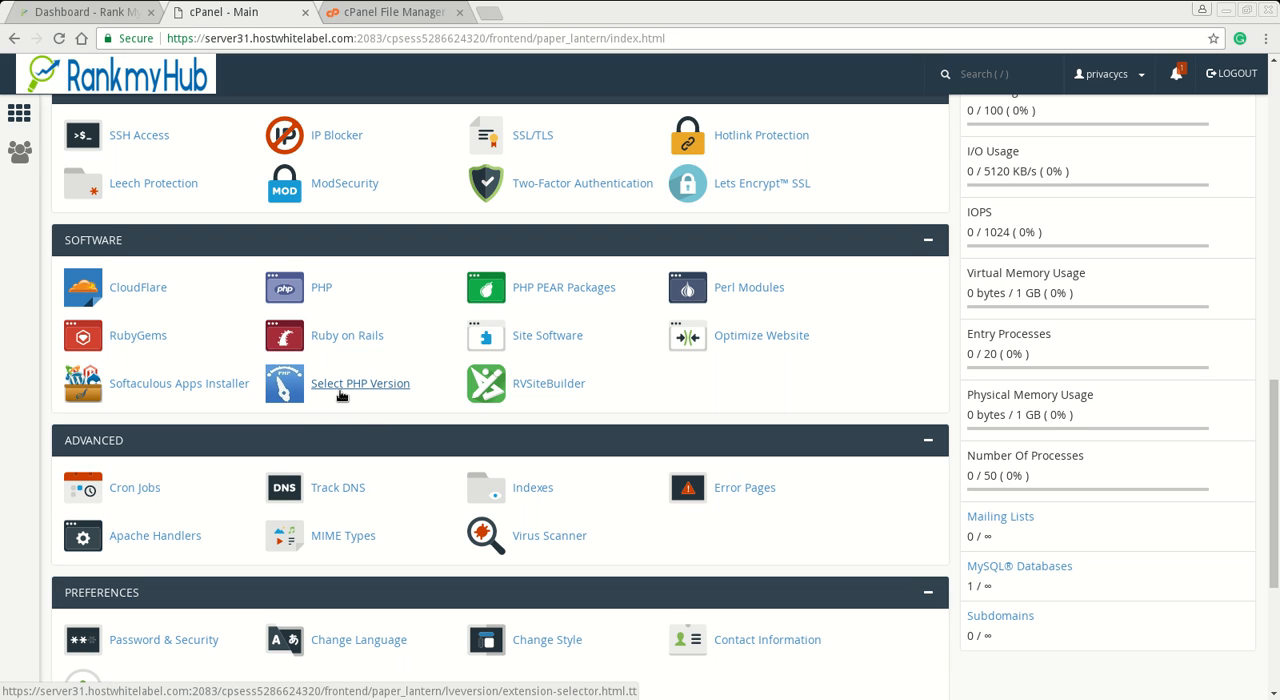
click(339, 392)
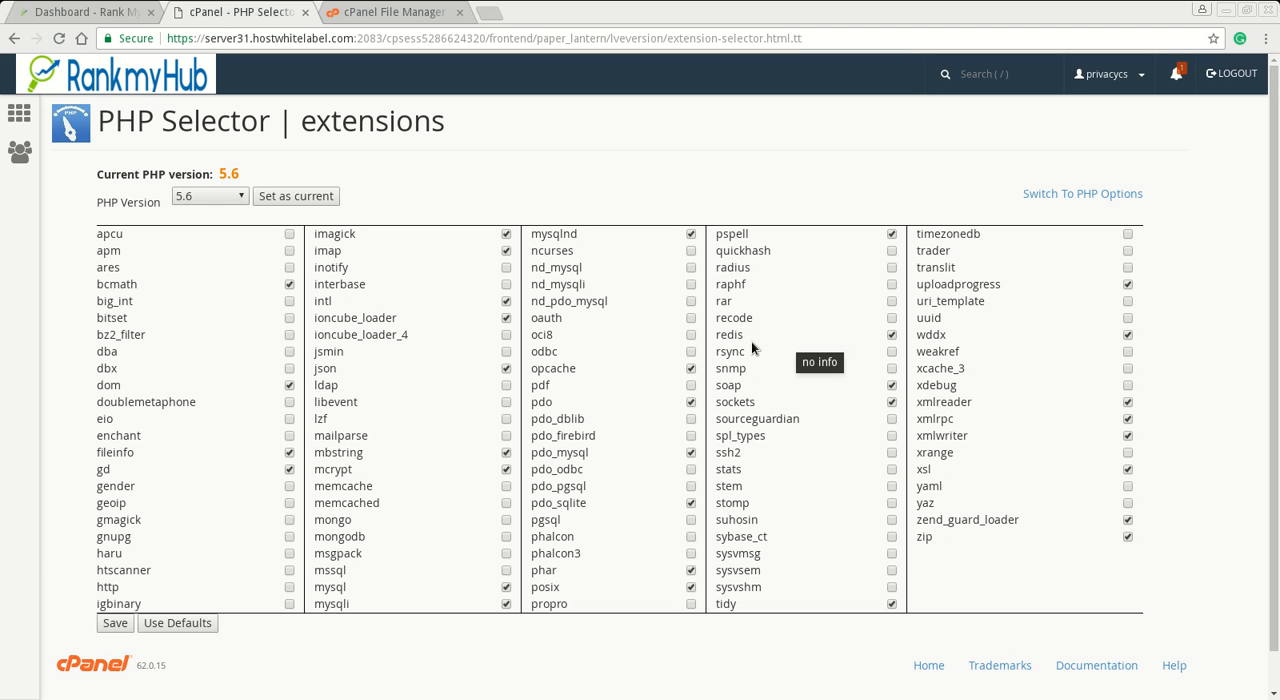
mouse_move(752, 419)
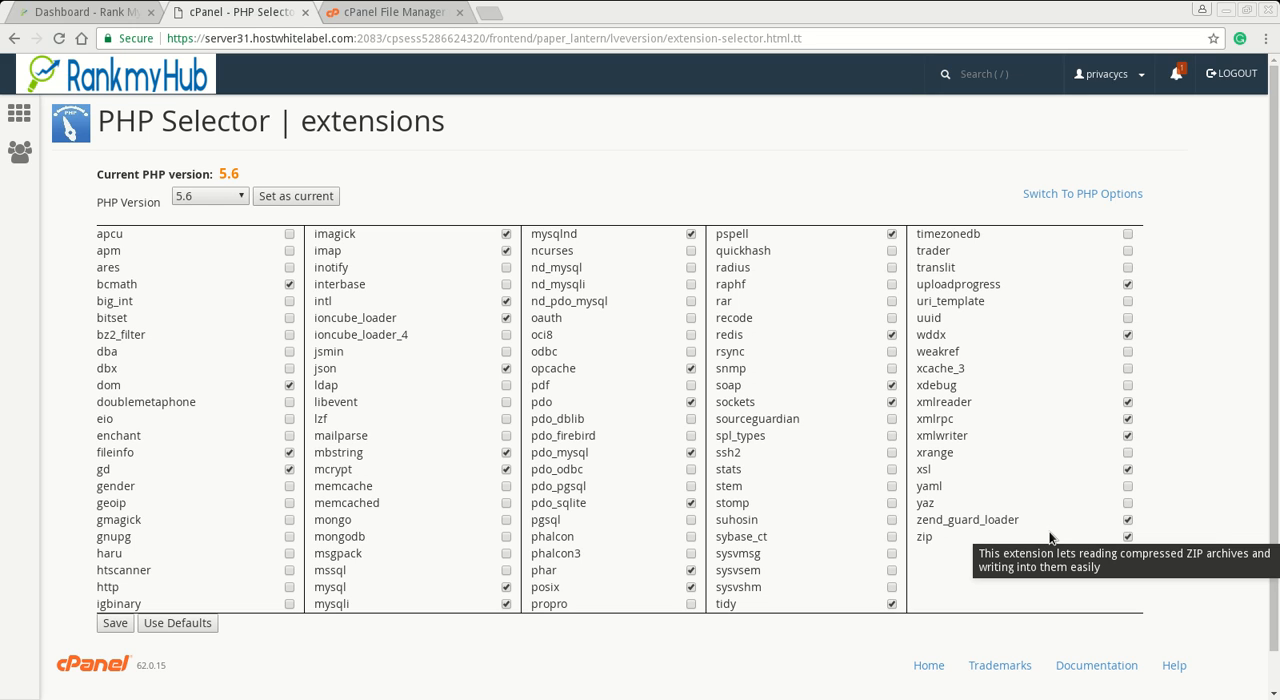
- Open the phpBB 3.1 quick start installation guide in a new browser tab and go to its full Requirements section
click(484, 12)
text(p)
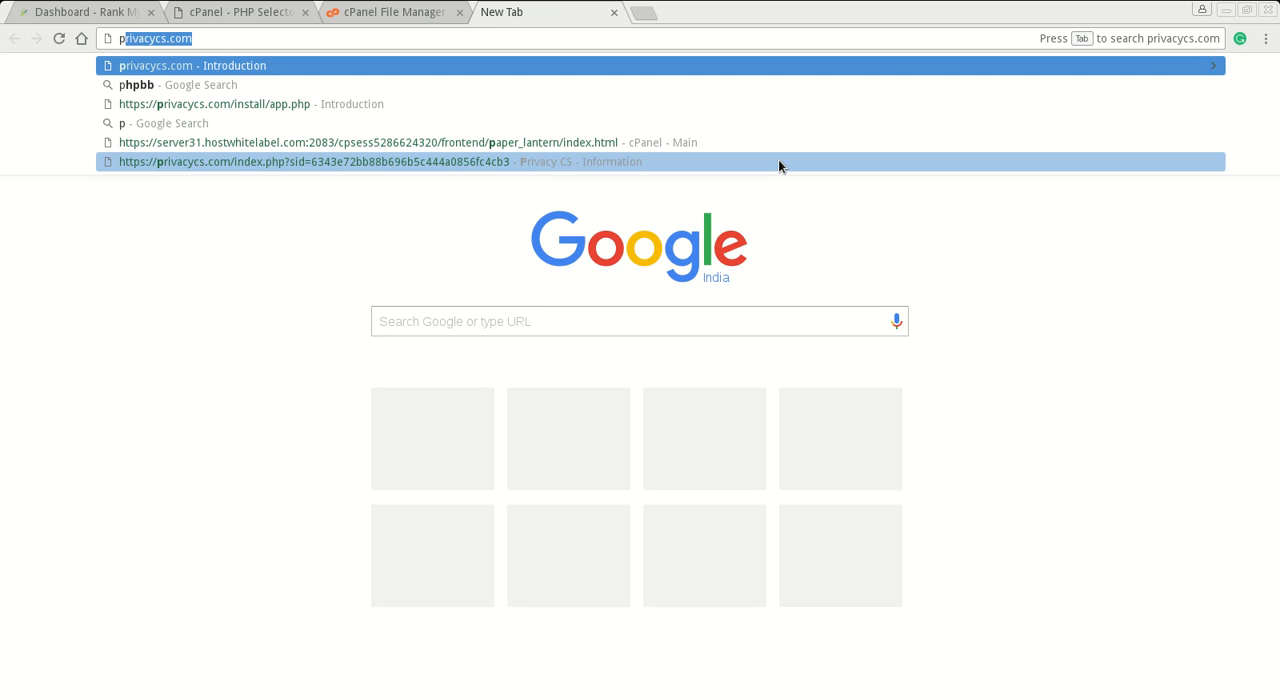
text(hp)
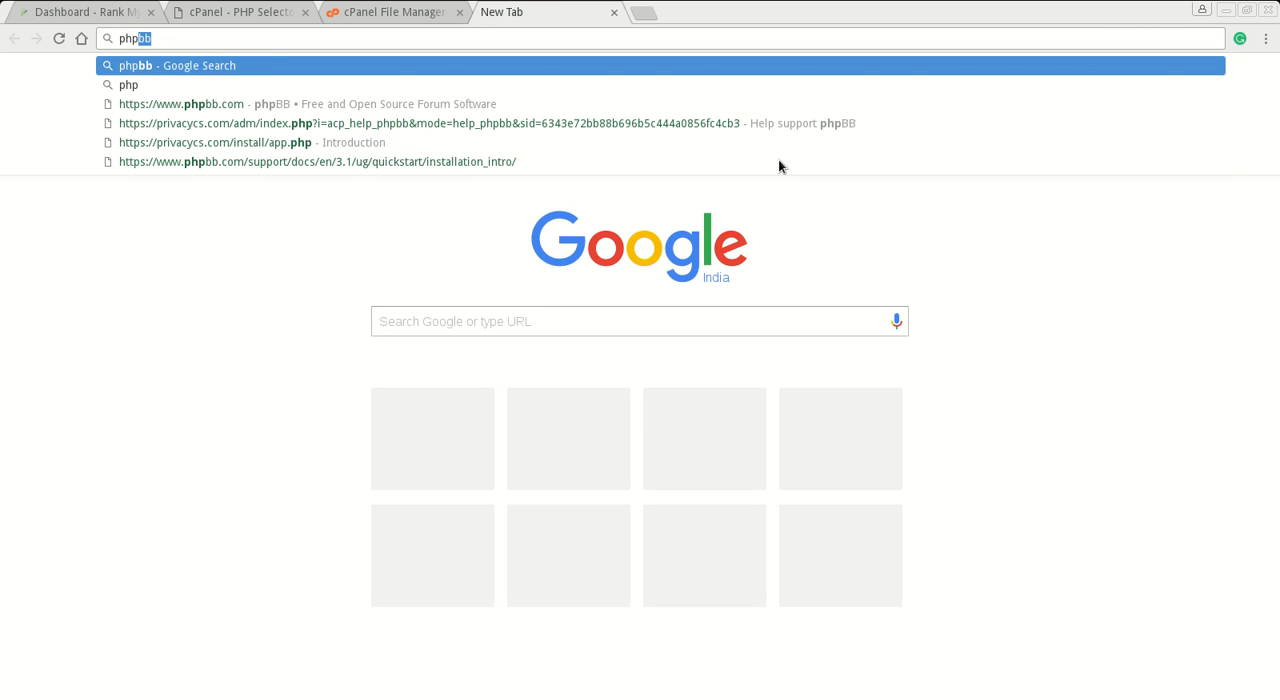
key(Down)
key(Down)
key(Down)
key(Down)
key(Down)
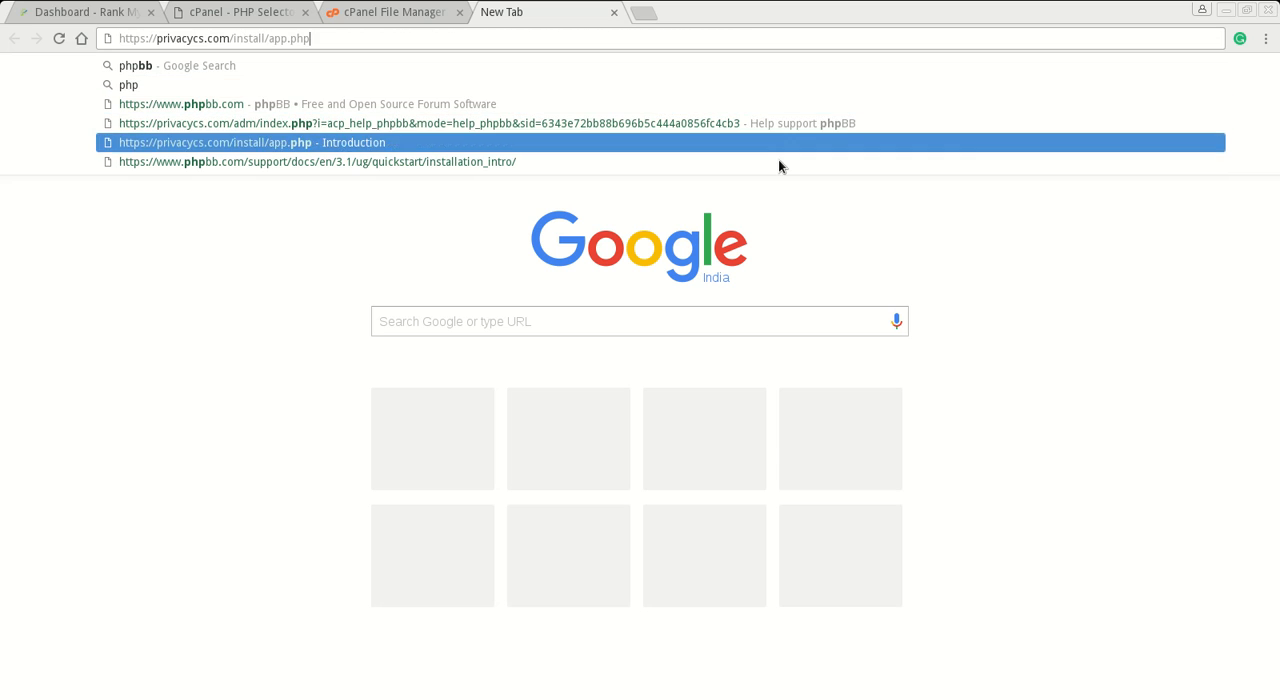
key(Return)
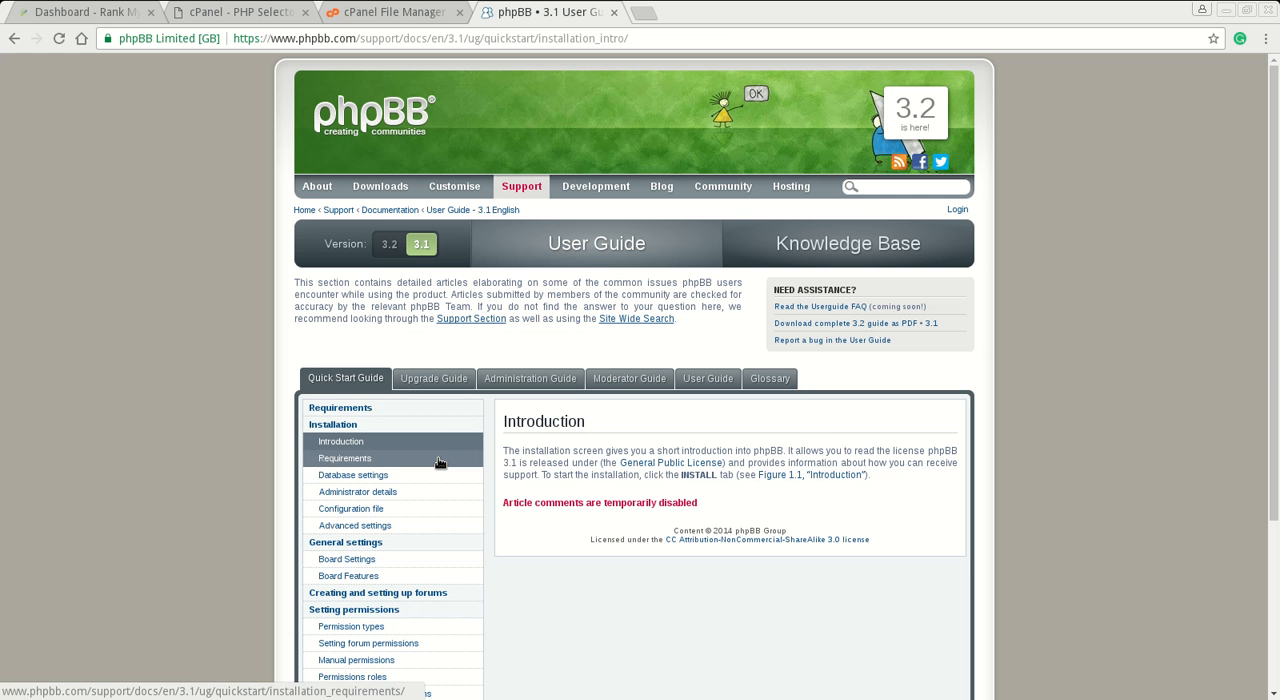
click(438, 462)
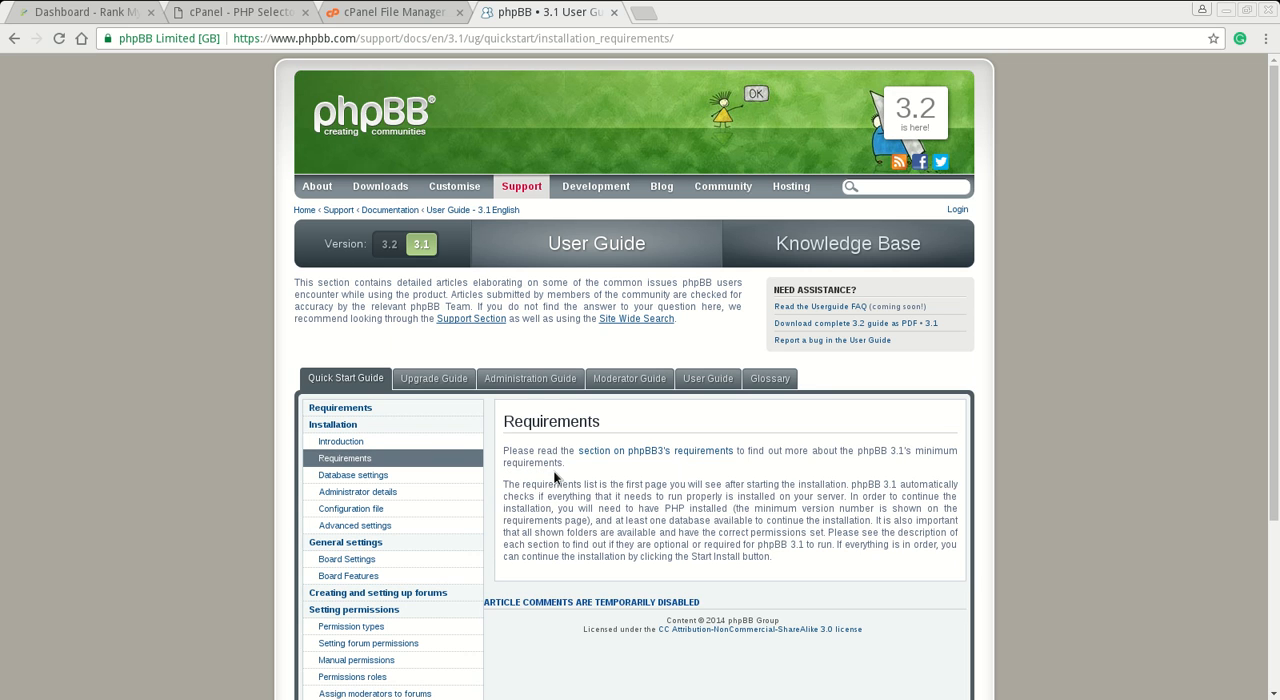
click(675, 454)
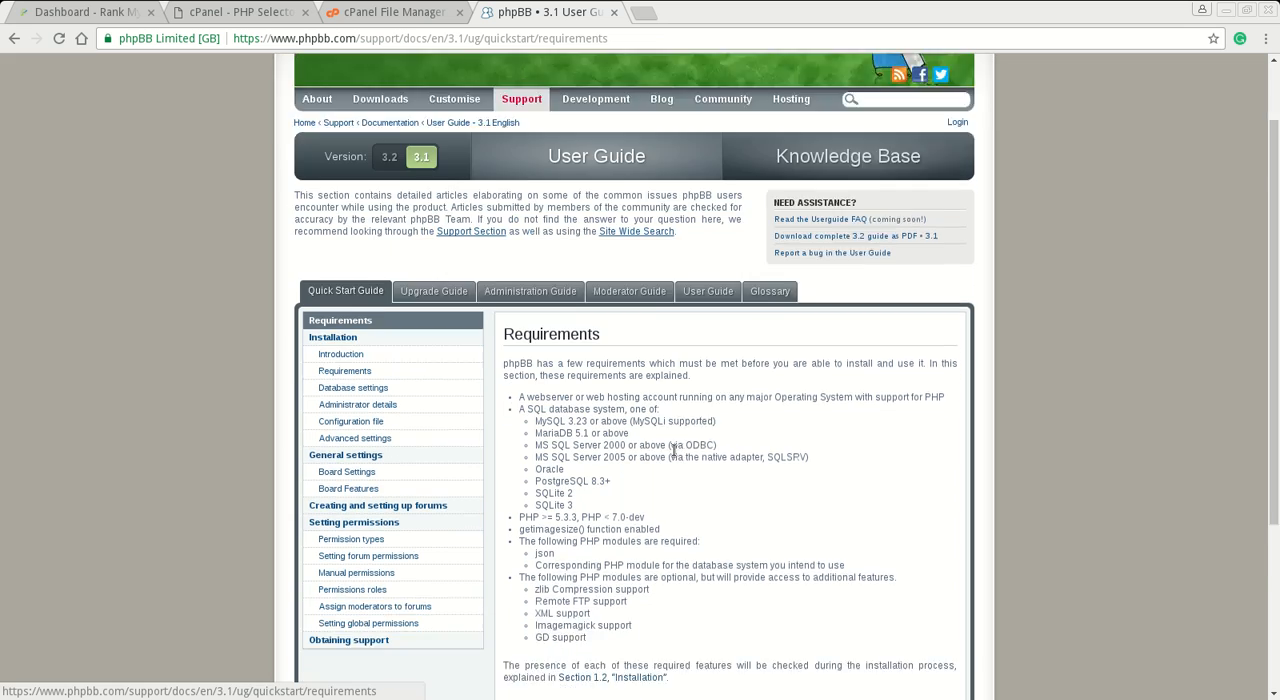
- Compare phpBB's database, PHP version and module requirements with the hosting account's PHP version and extensions
scroll(673, 455, down, 3)
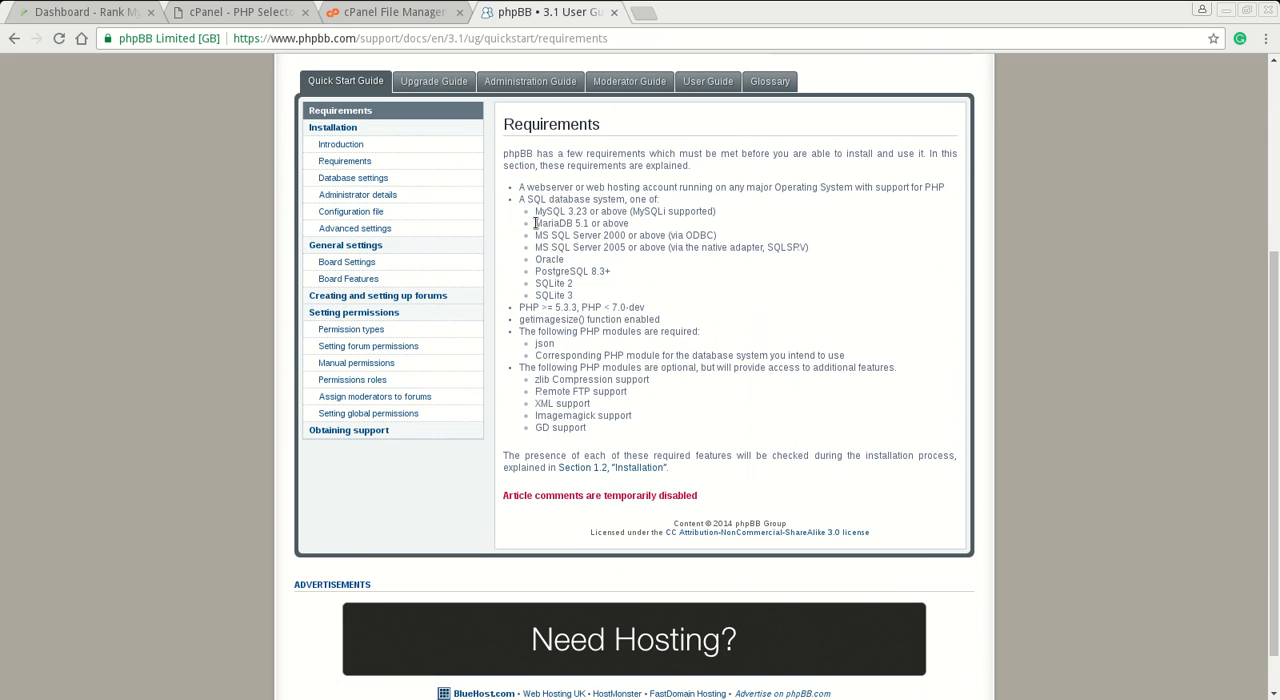
drag(535, 223, 644, 226)
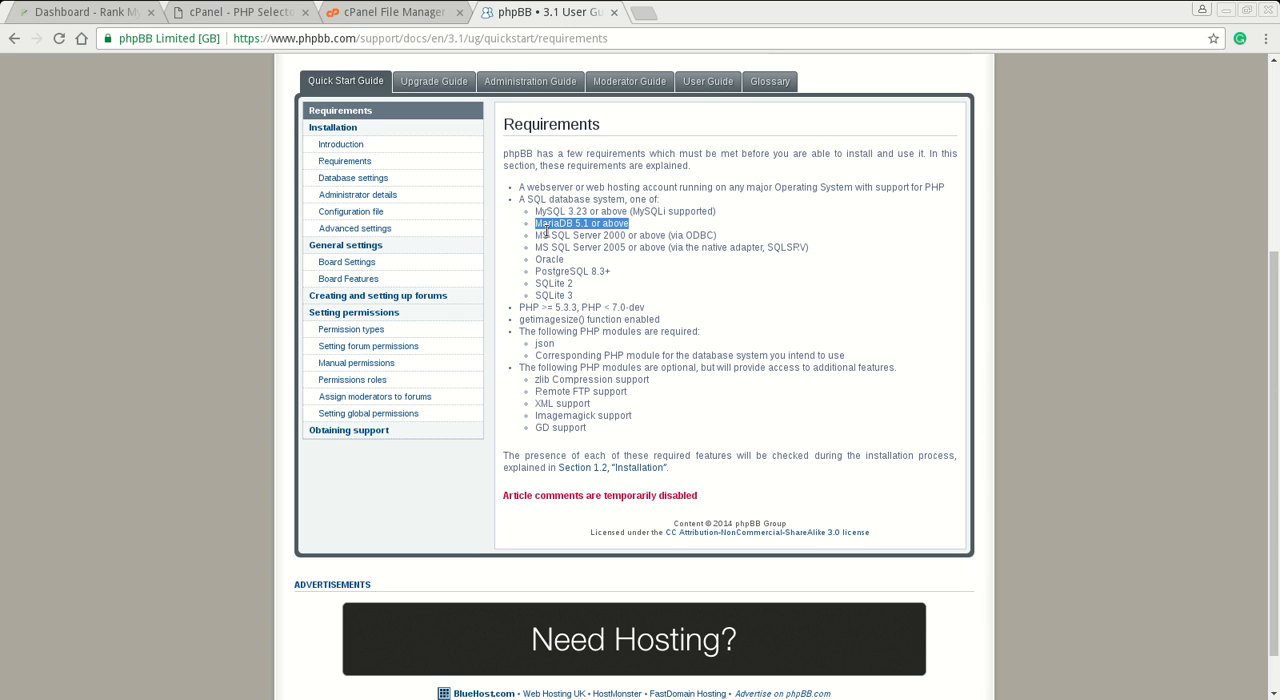
click(607, 363)
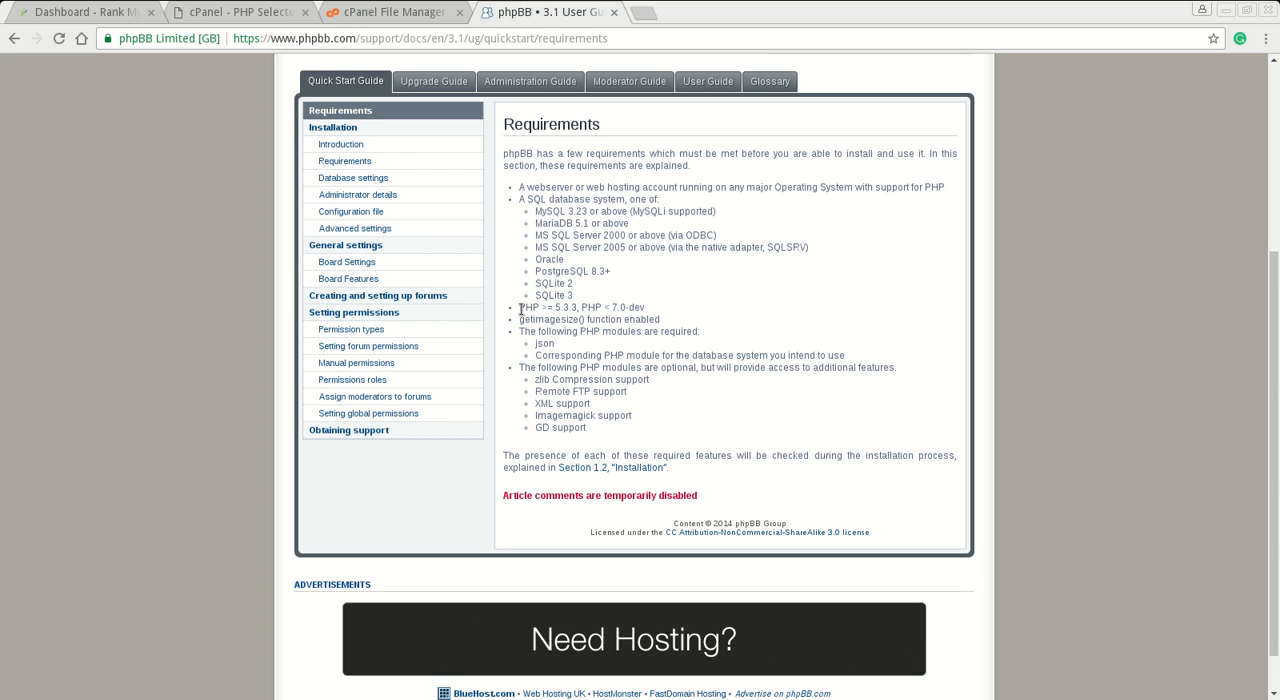
drag(520, 308, 641, 312)
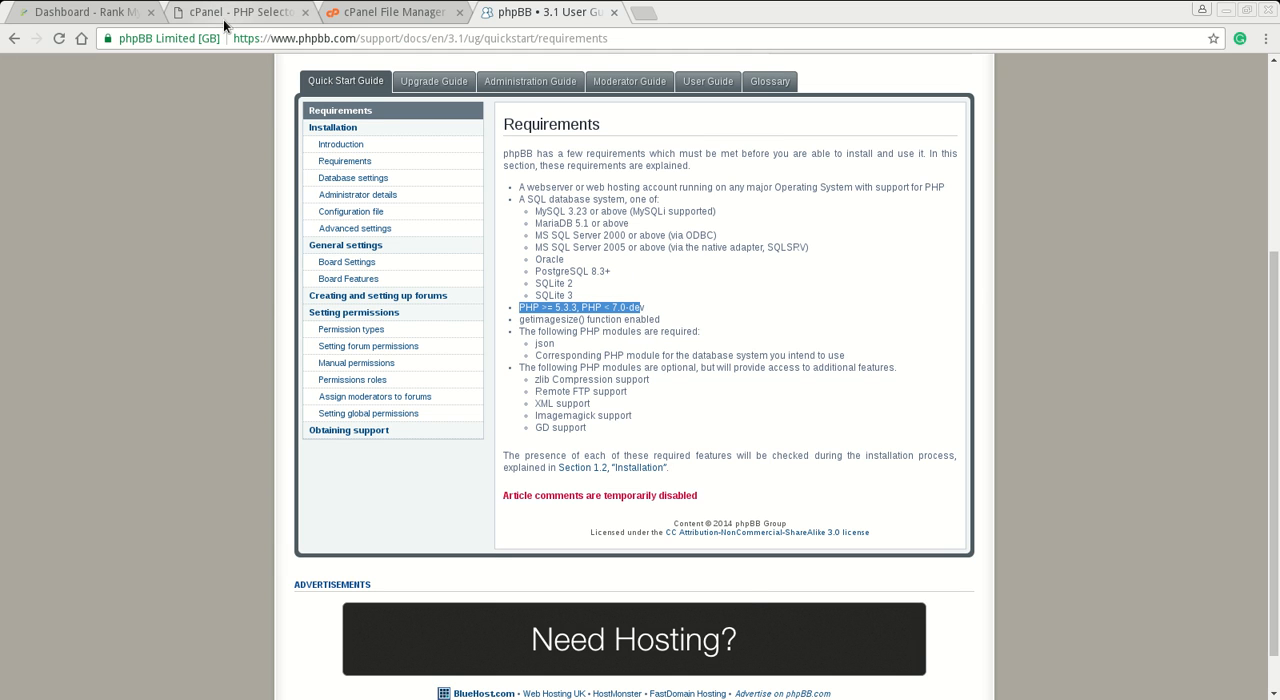
click(283, 18)
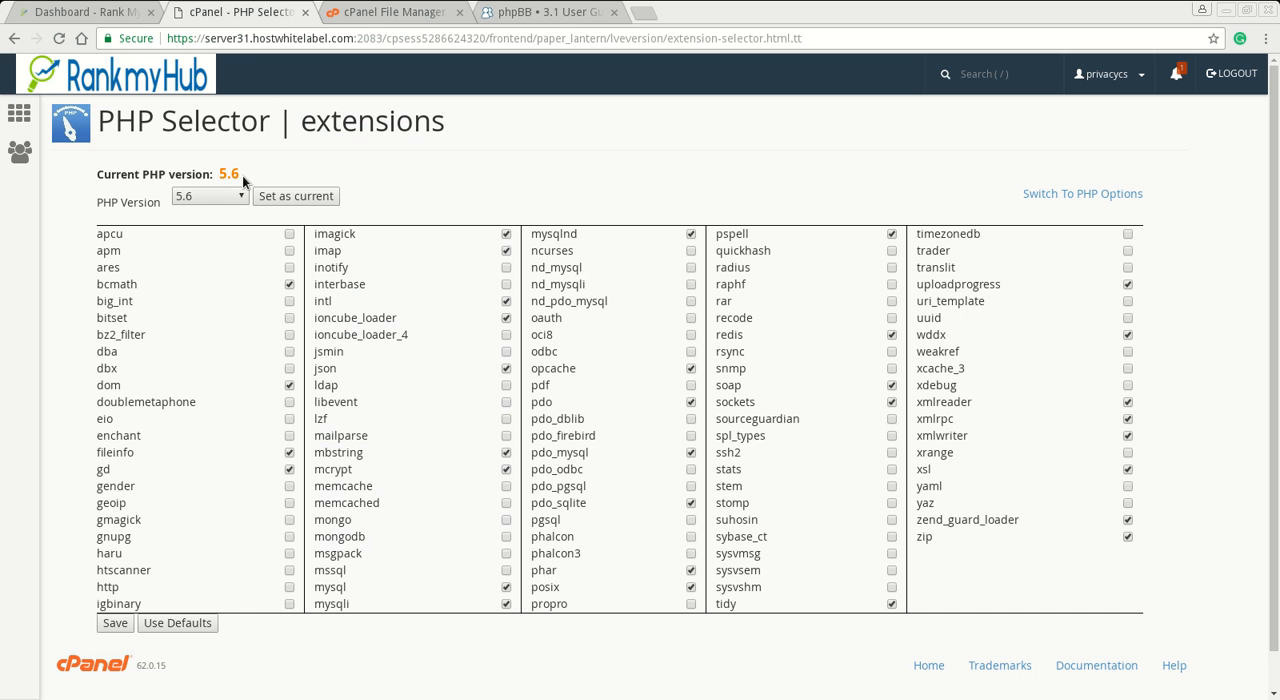
click(558, 13)
click(718, 392)
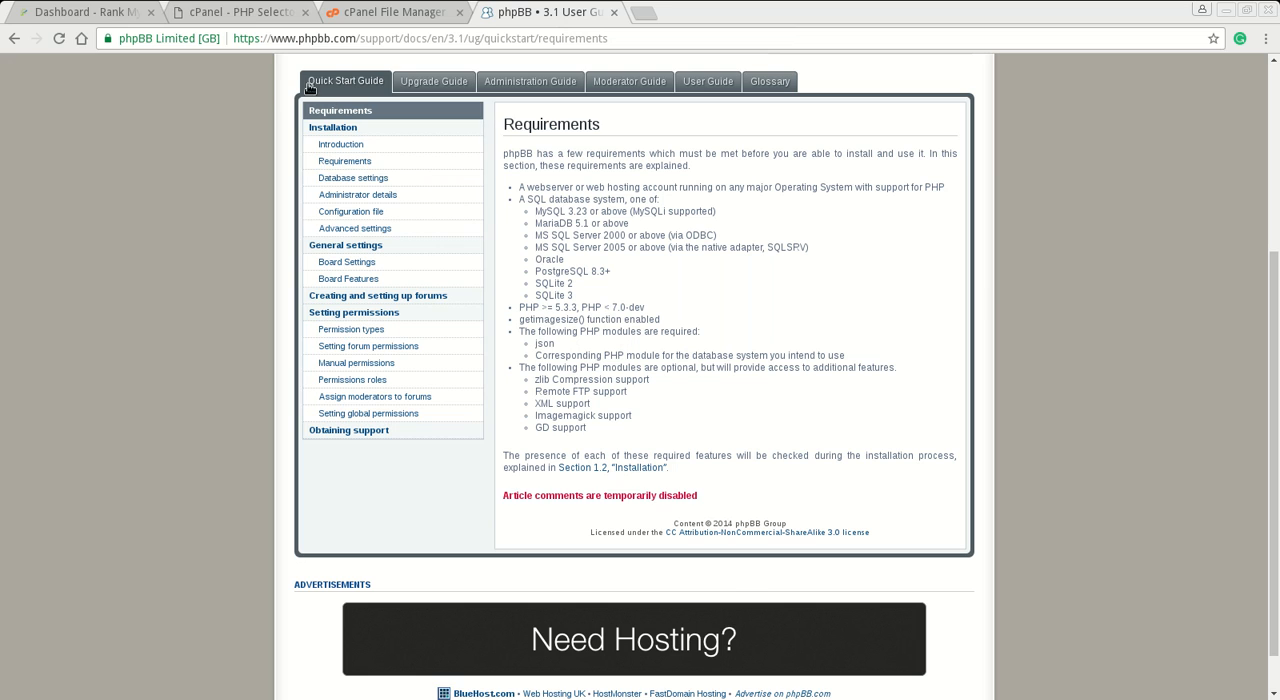
click(252, 16)
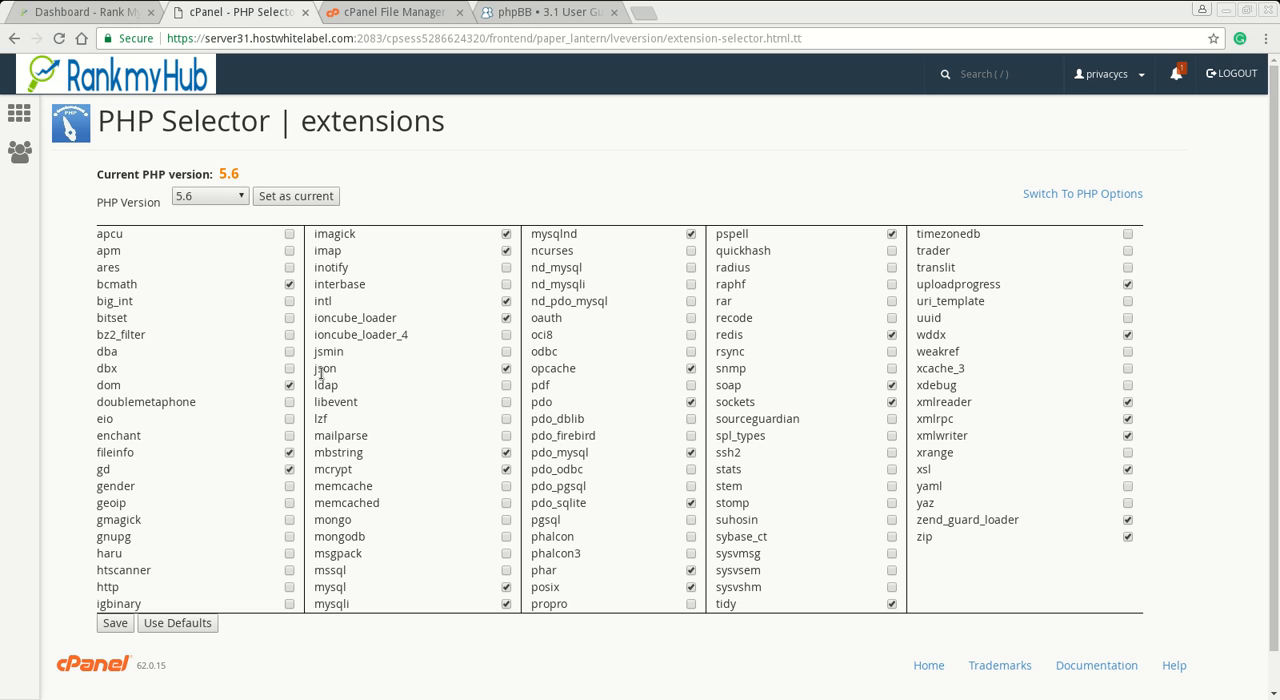
click(535, 13)
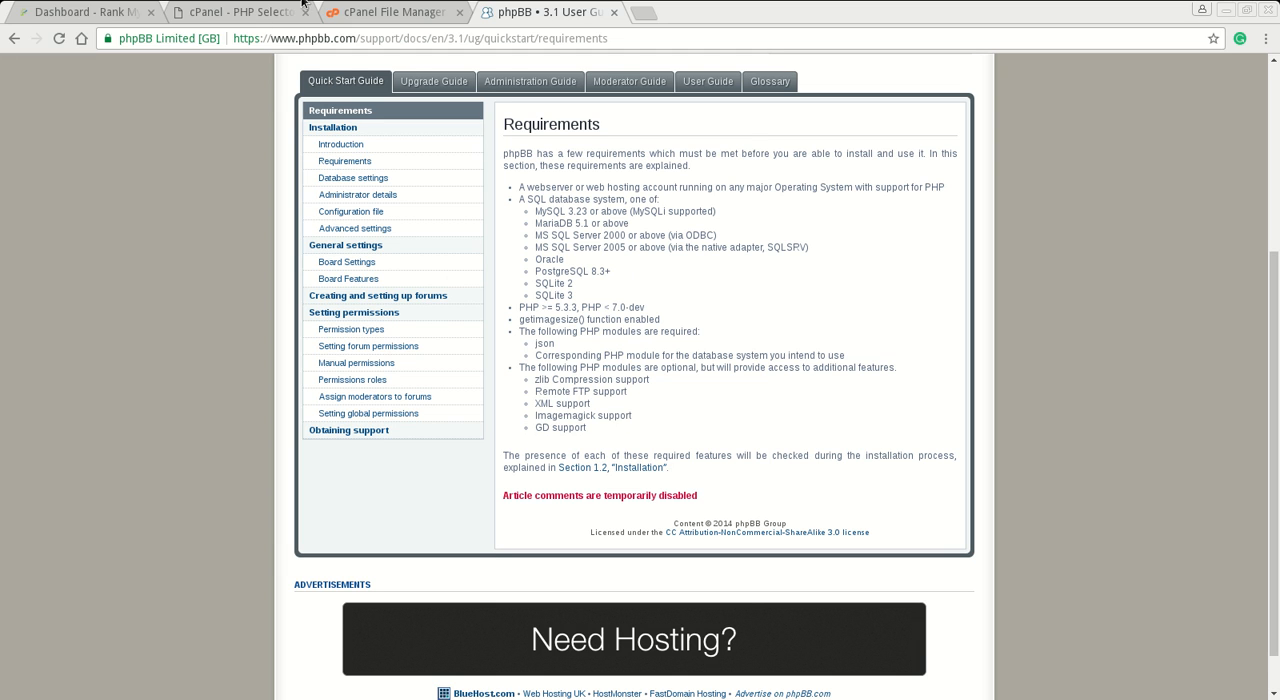
- Return to the PHP Selector, switch from extensions to the PHP options, and check the available memory_limit values
click(244, 16)
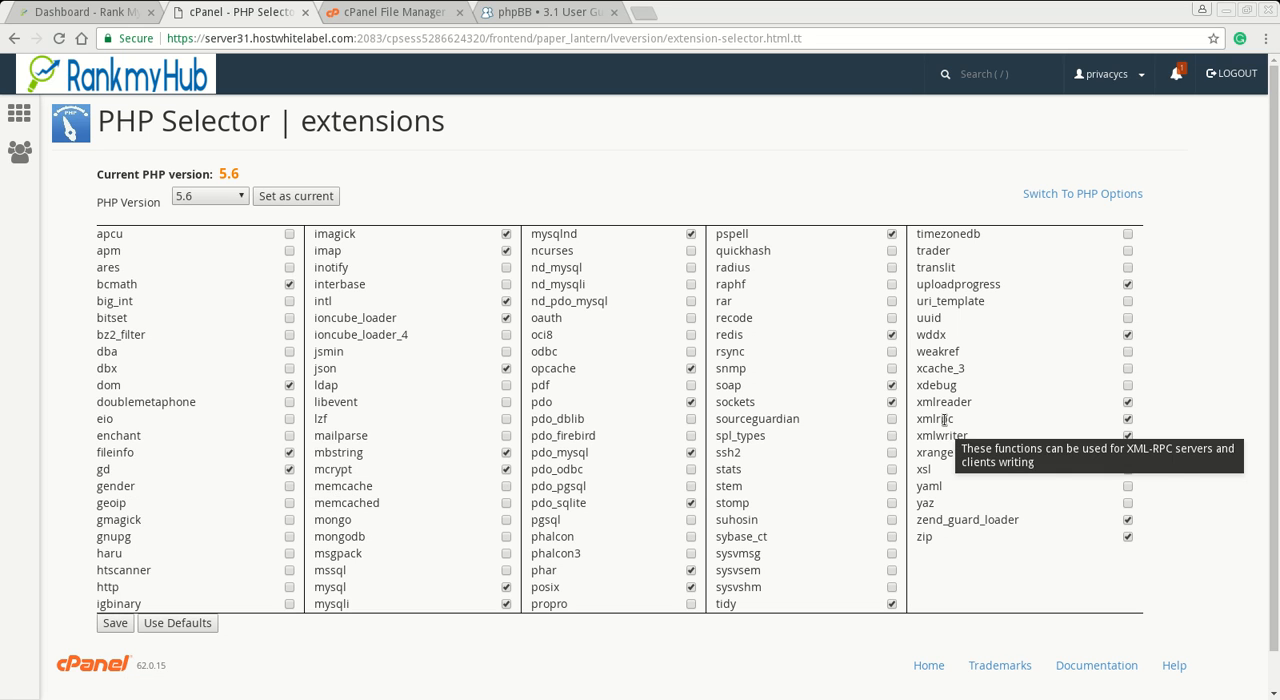
click(1058, 195)
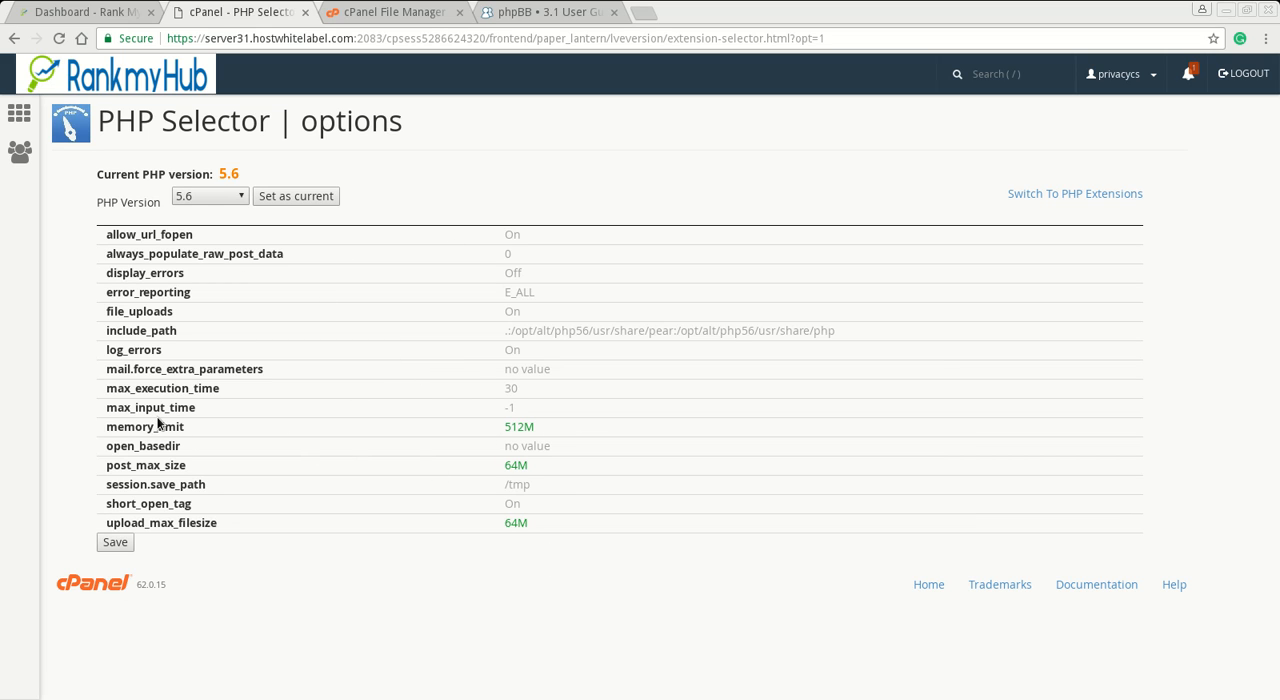
click(526, 426)
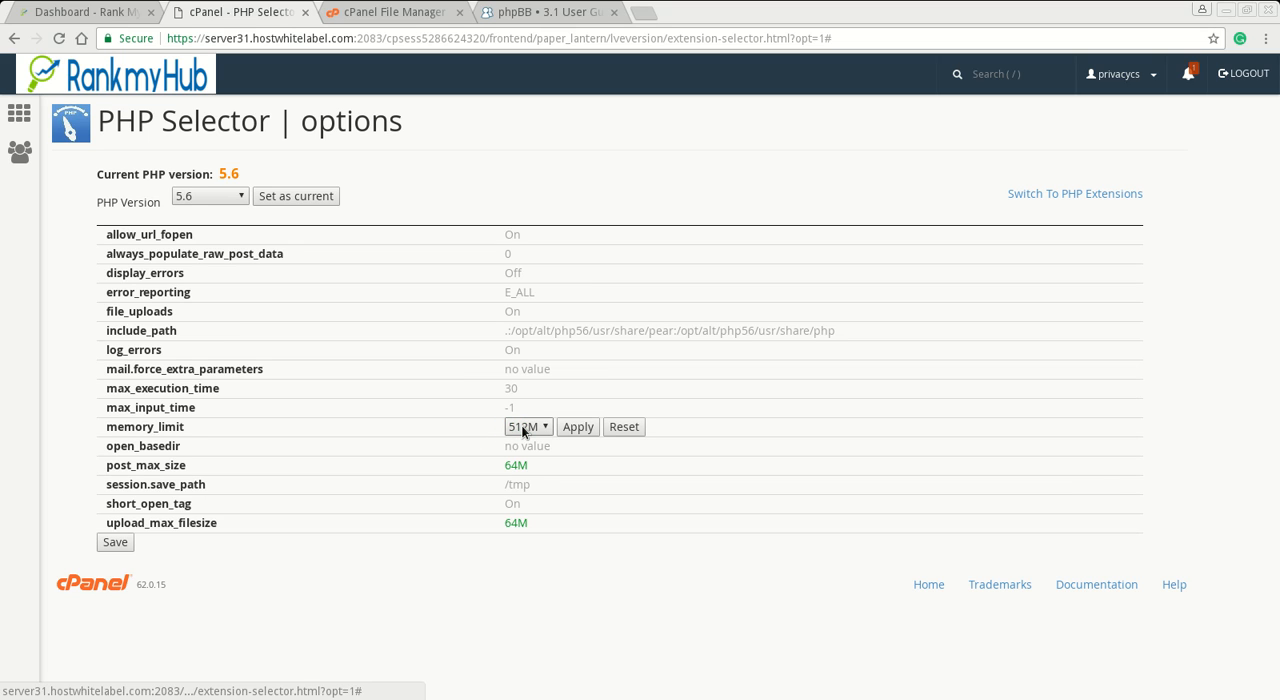
click(522, 428)
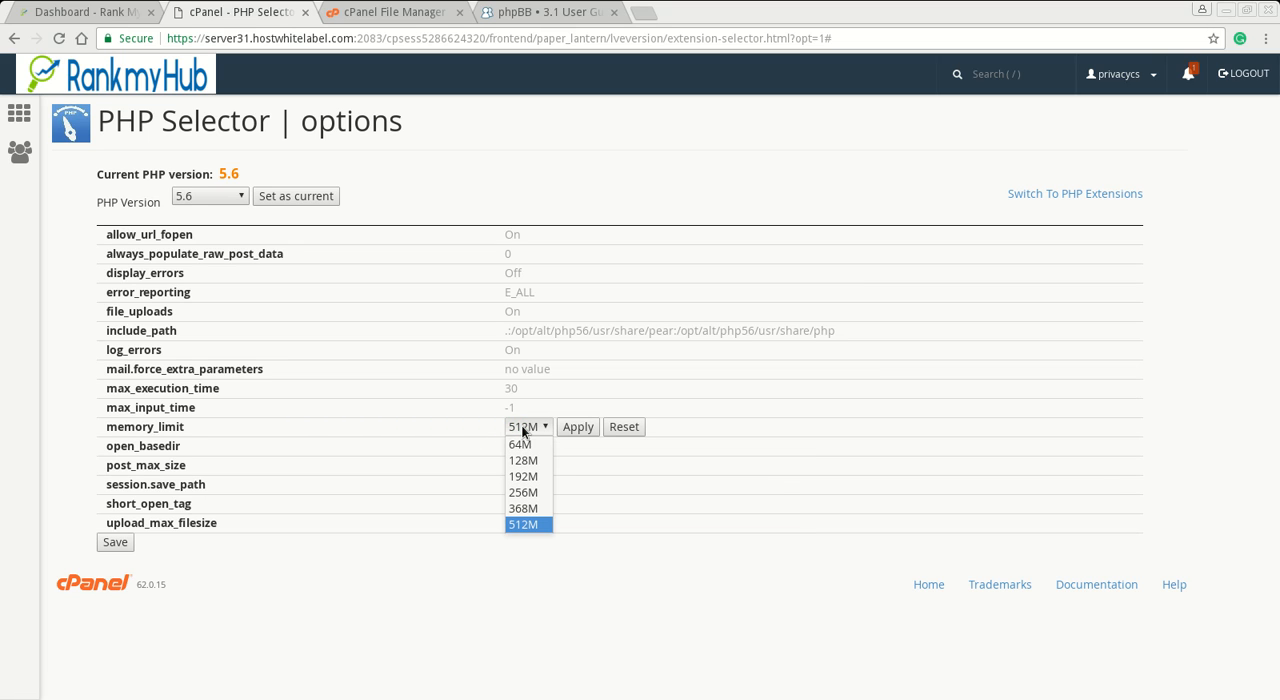
click(522, 428)
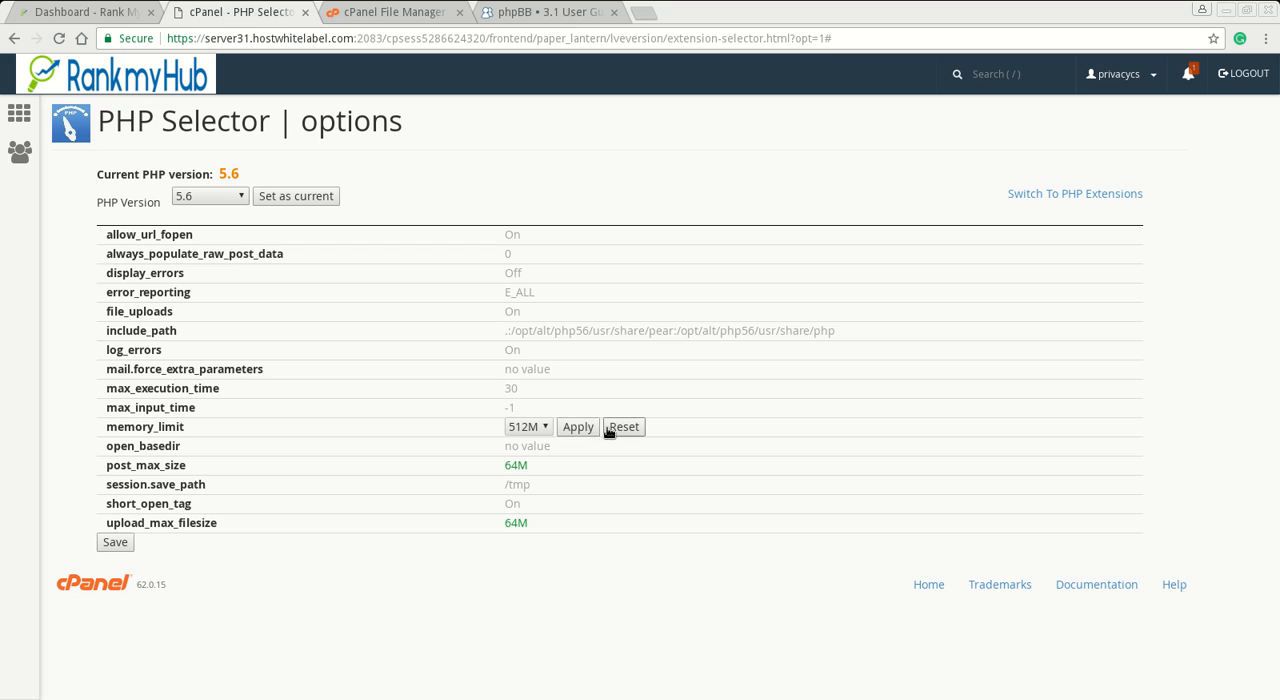
- Reset the PHP memory_limit, set it to 512M, apply the value and save the PHP options
click(622, 427)
click(519, 427)
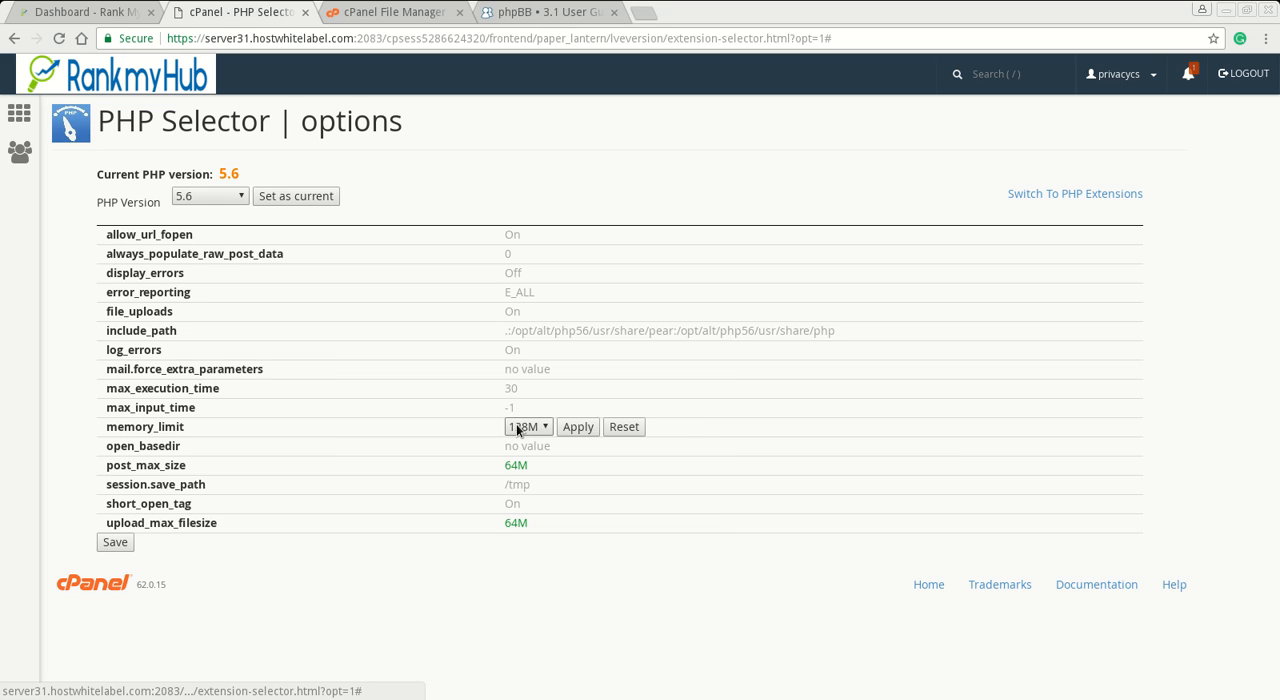
click(517, 425)
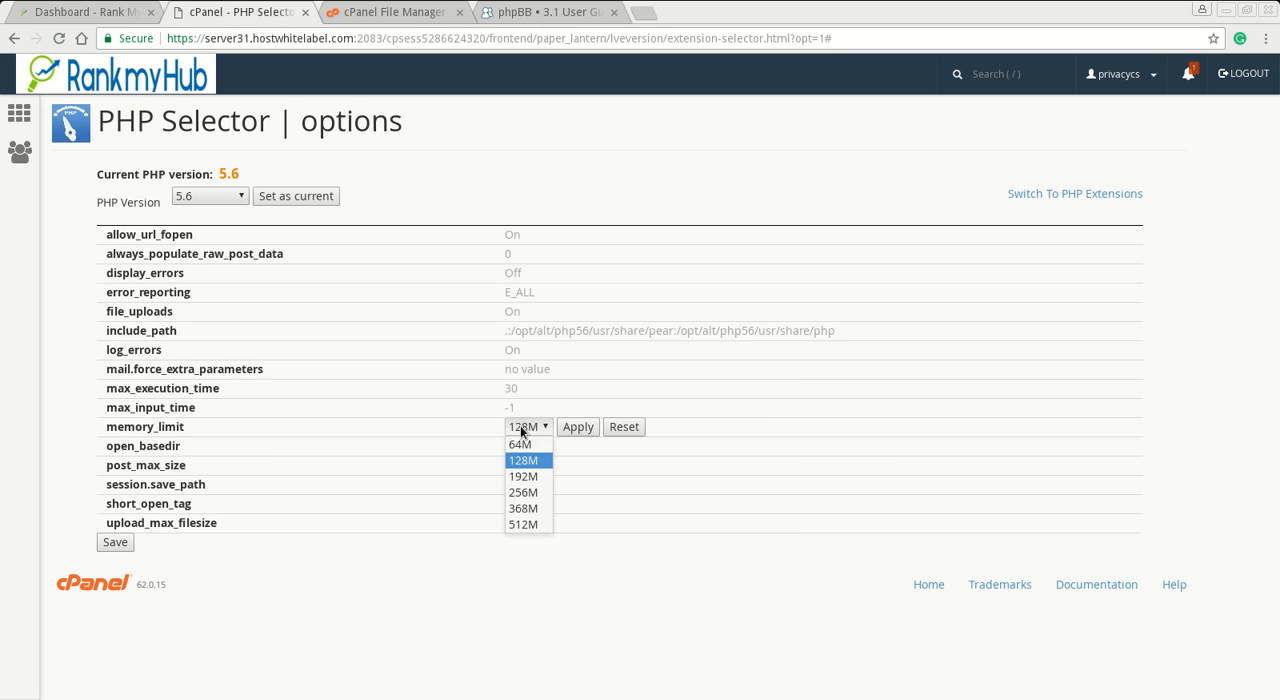
click(529, 524)
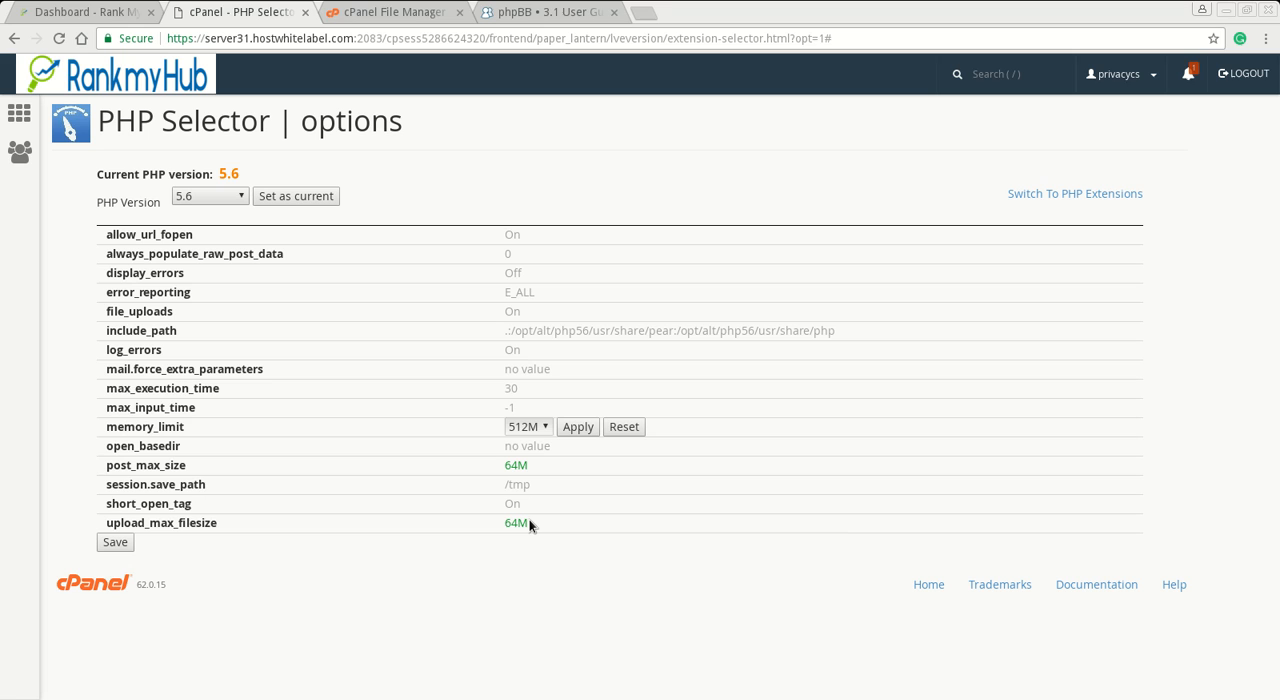
click(575, 428)
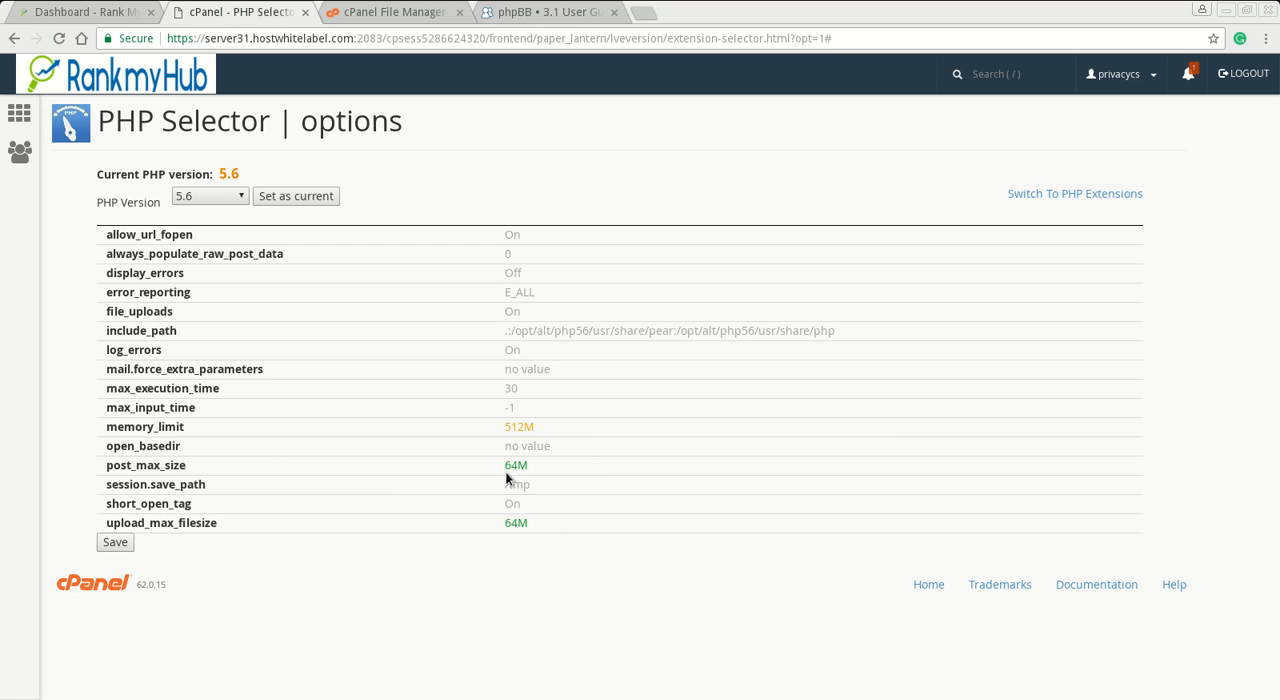
mouse_move(516, 473)
click(116, 545)
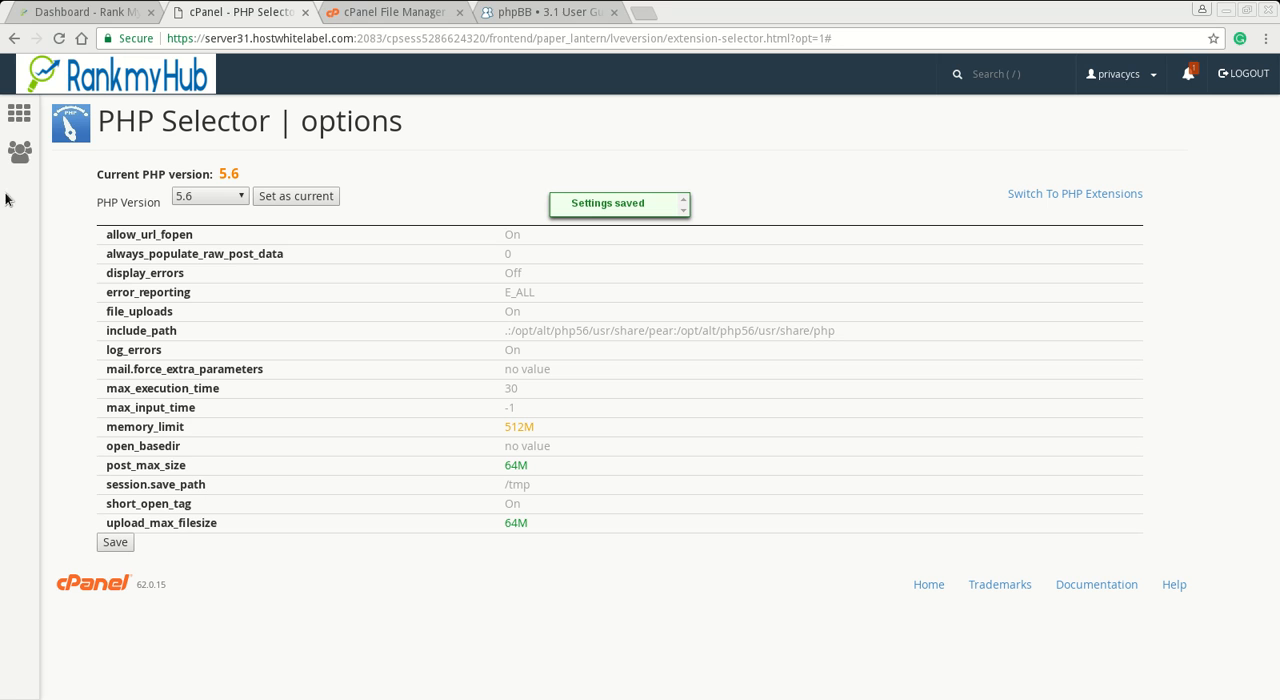
- Go back to the cPanel home page and open the primary domain privacycs.com in a new browser tab
click(19, 113)
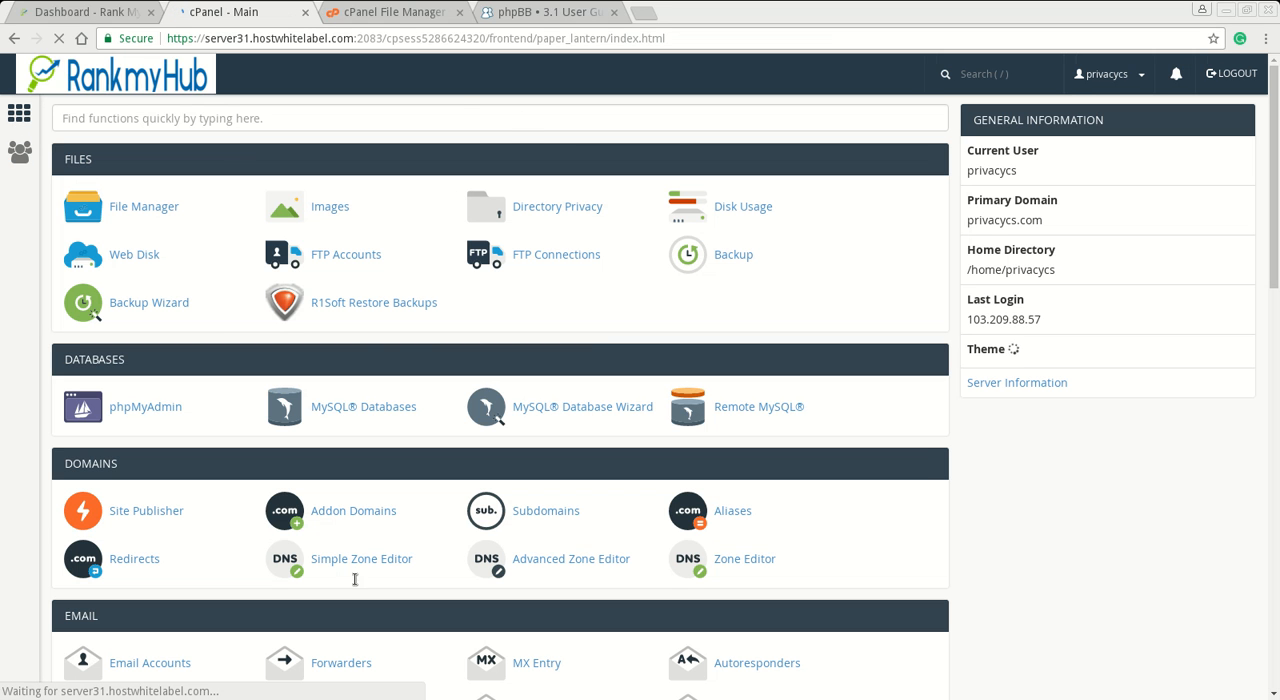
double_click(1008, 222)
right_click(1008, 229)
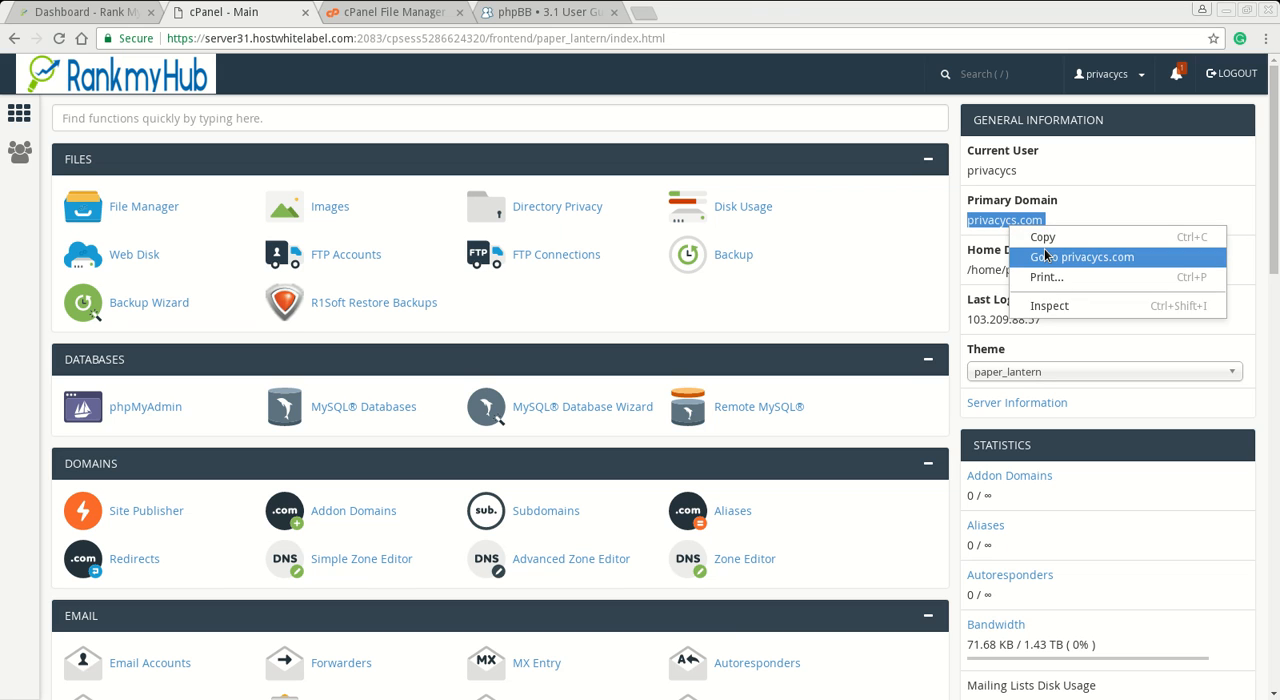
click(1082, 257)
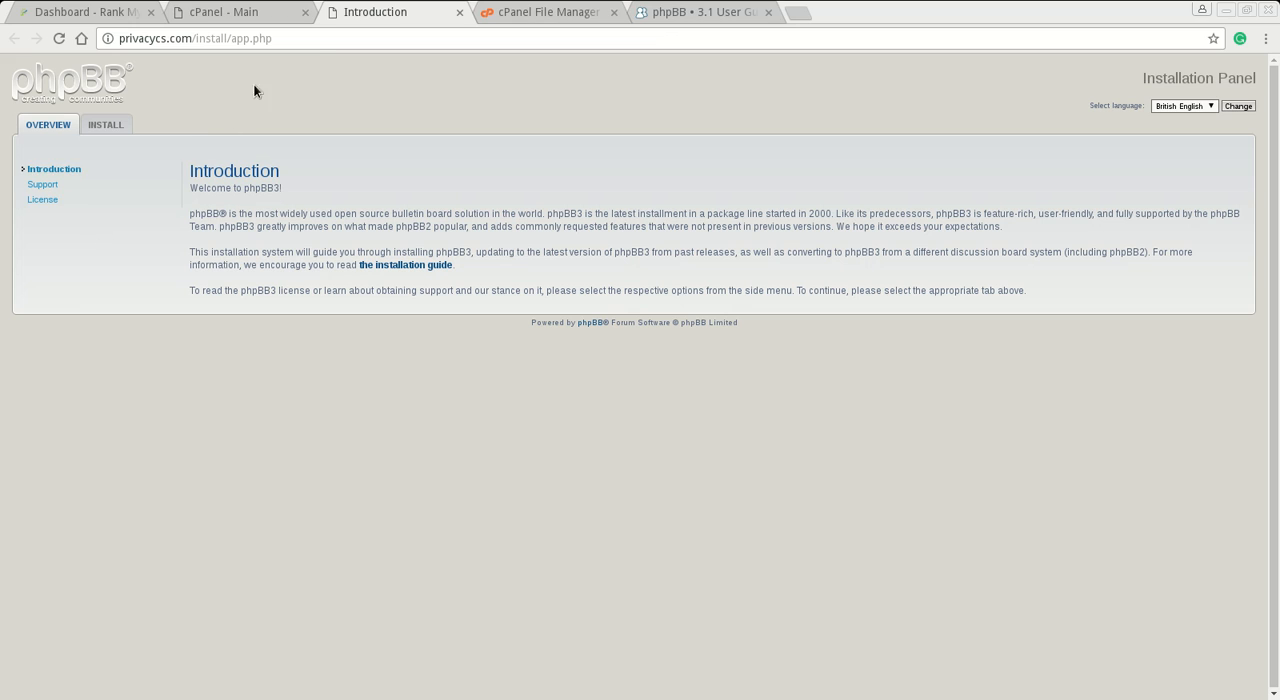
click(319, 46)
key(Home)
text(http)
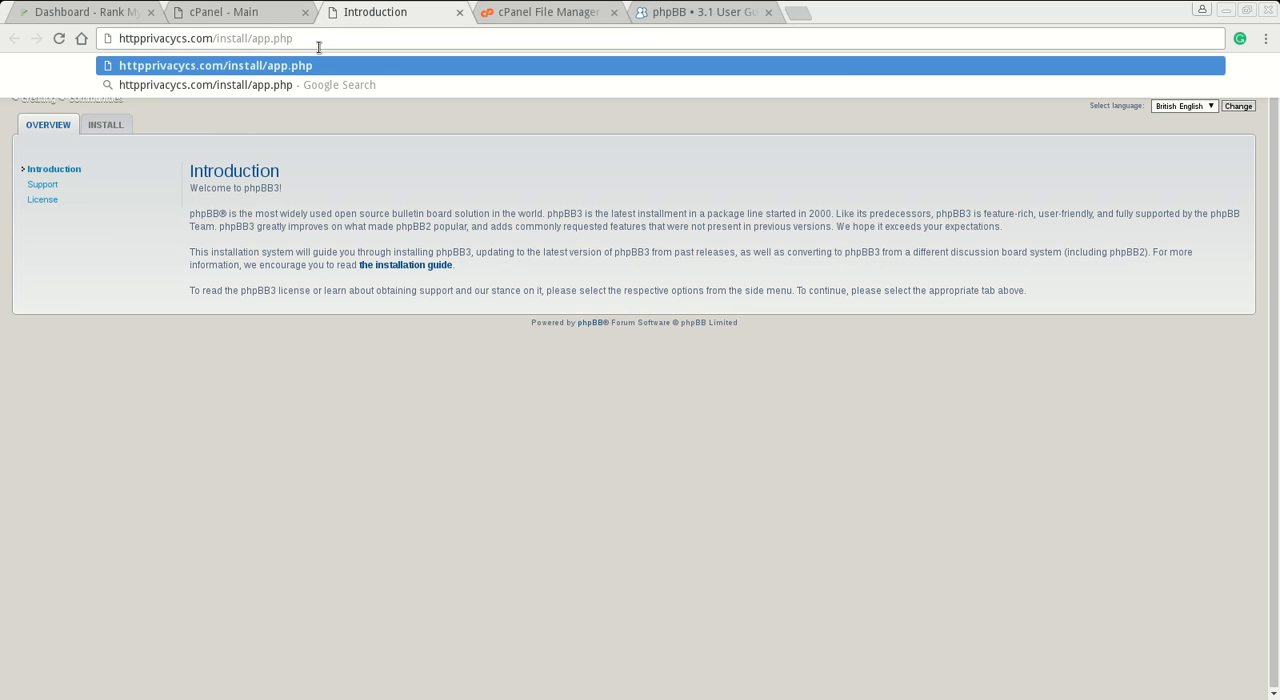
text(s://)
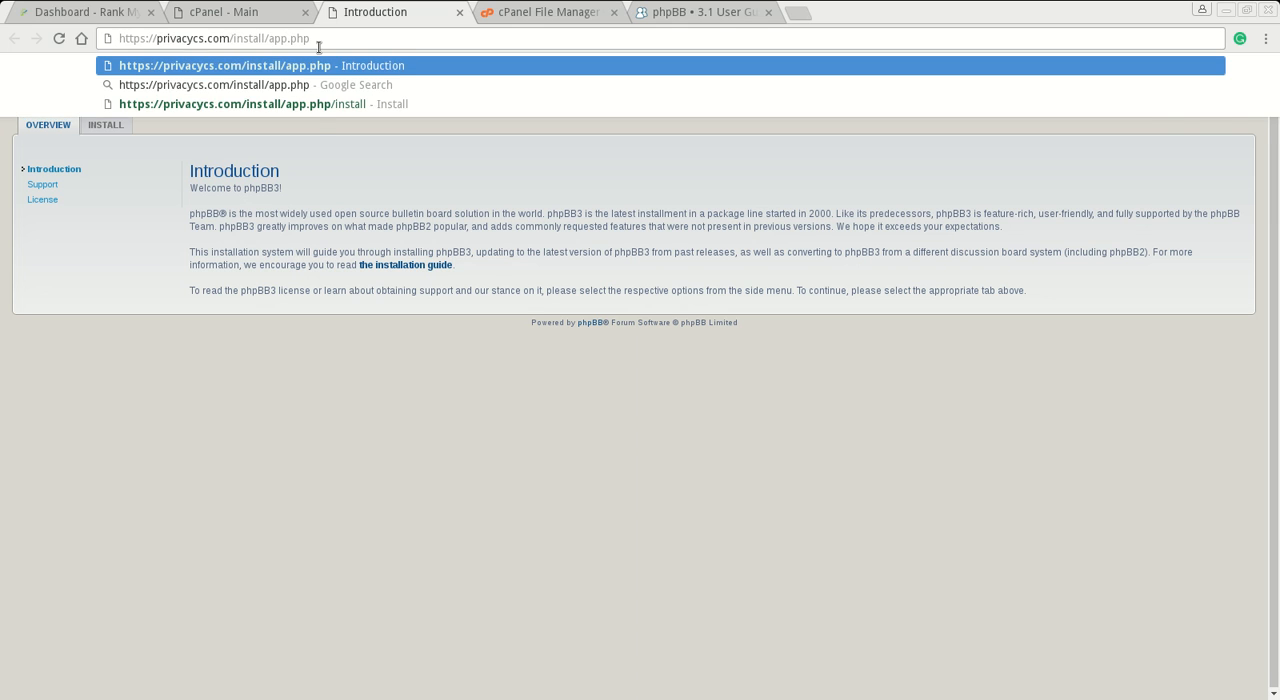
key(Return)
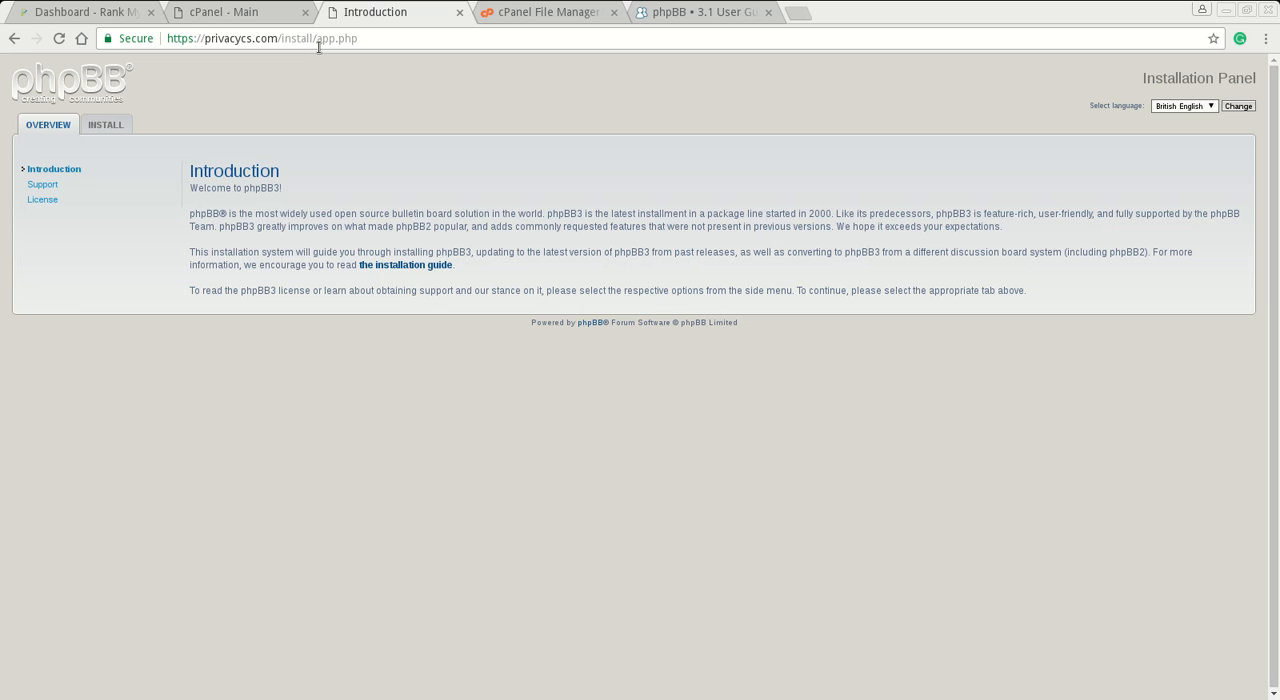
click(92, 128)
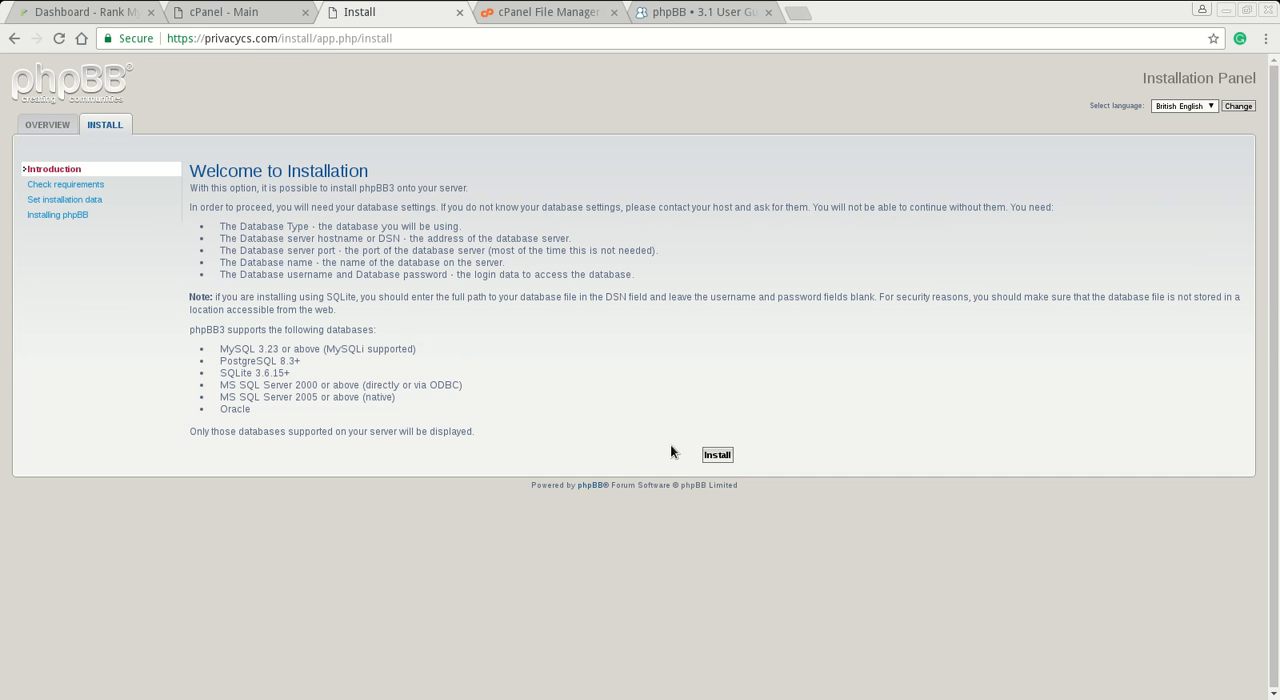
click(714, 452)
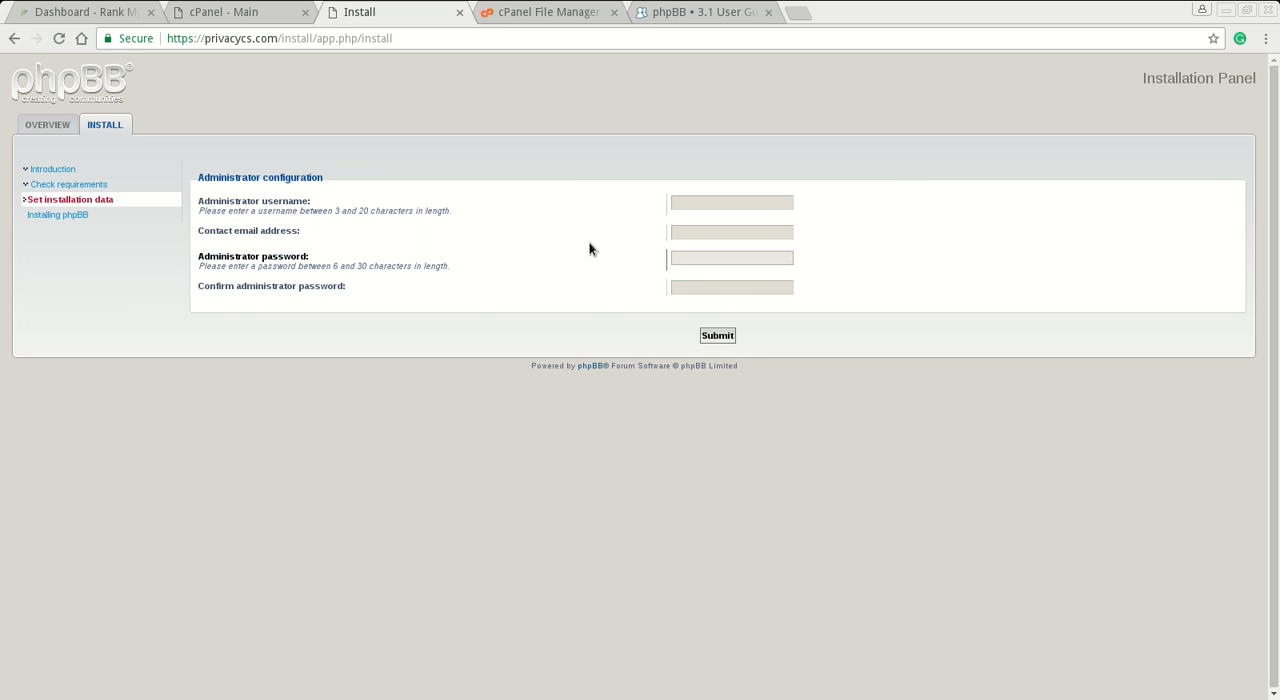
- Copy the username mybbmin from the gedit notes into the installer's administrator username field
mouse_move(0, 0)
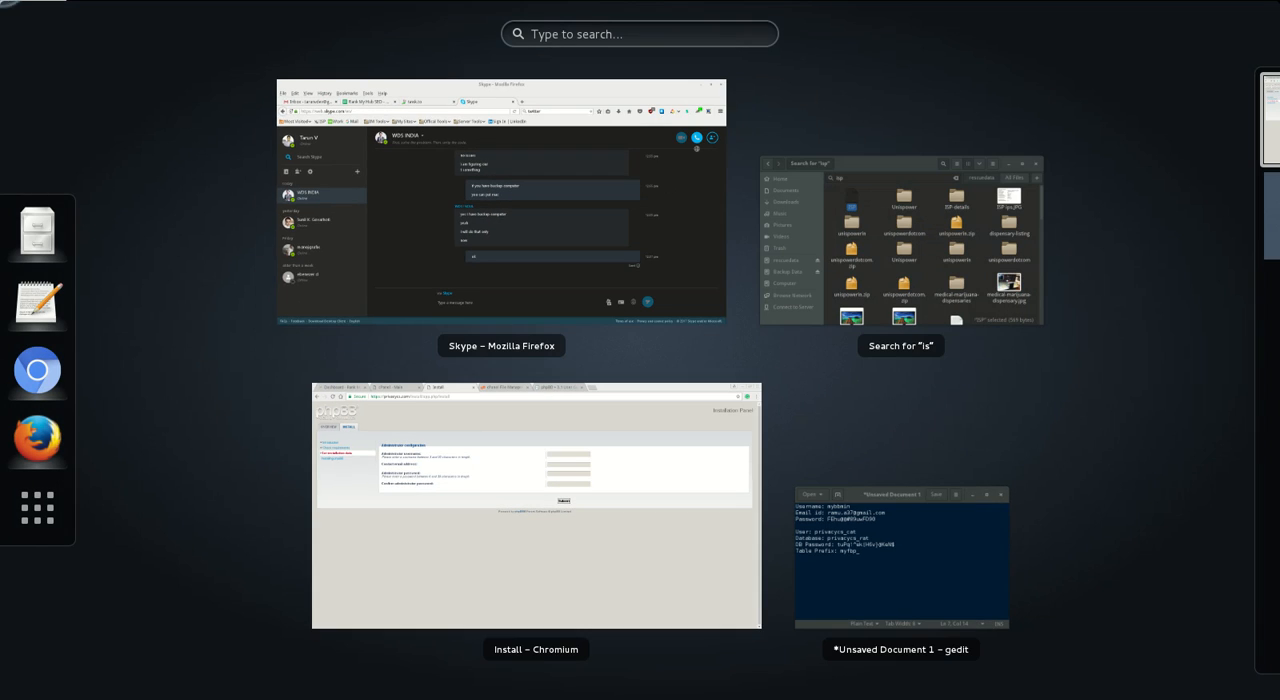
click(906, 509)
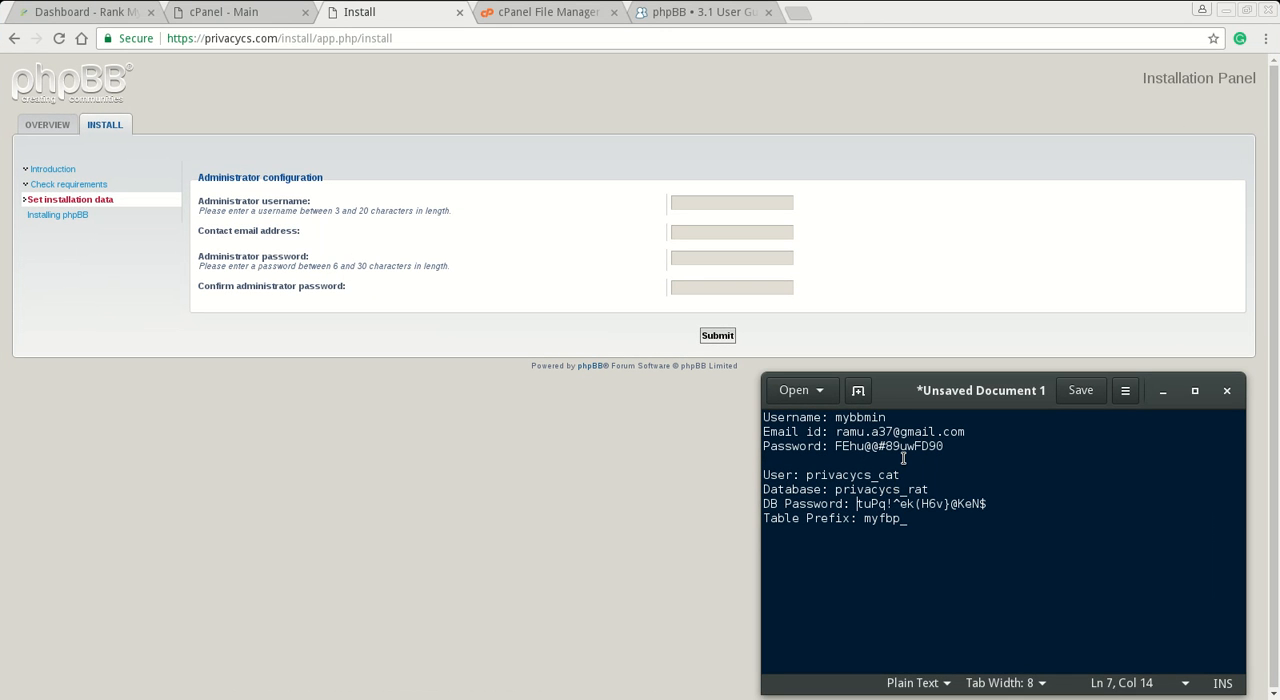
triple_click(861, 420)
double_click(861, 420)
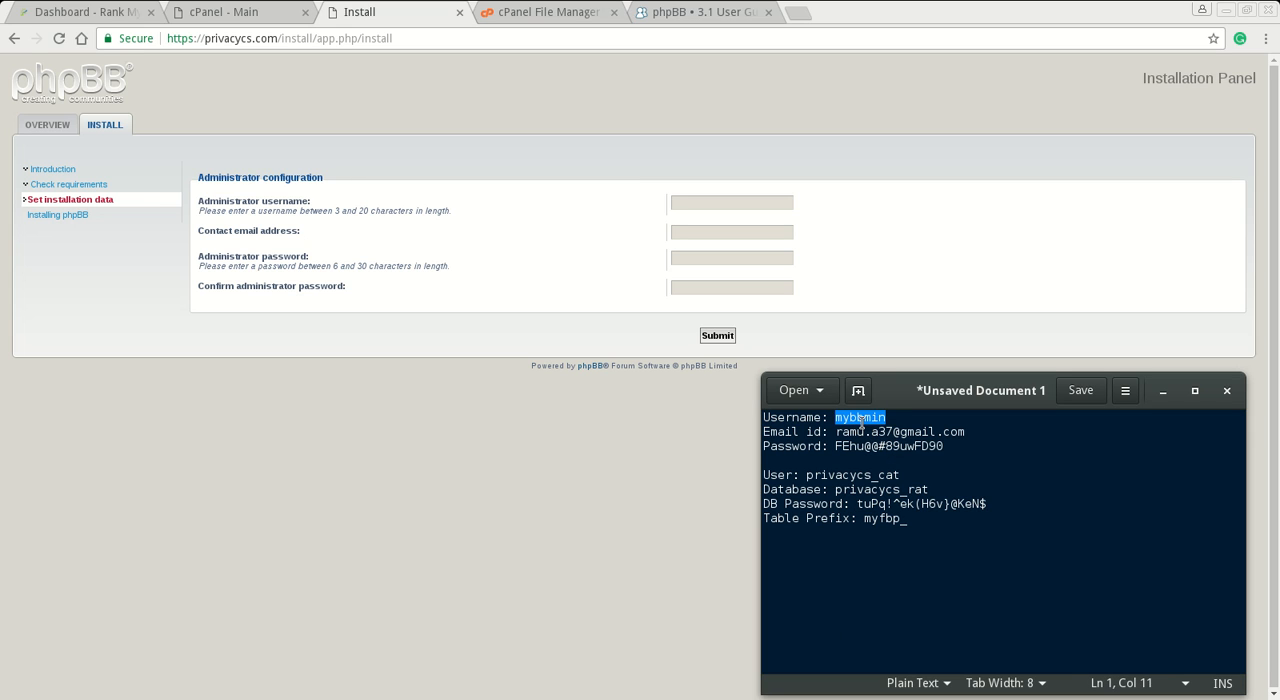
right_click(862, 420)
click(919, 504)
click(716, 202)
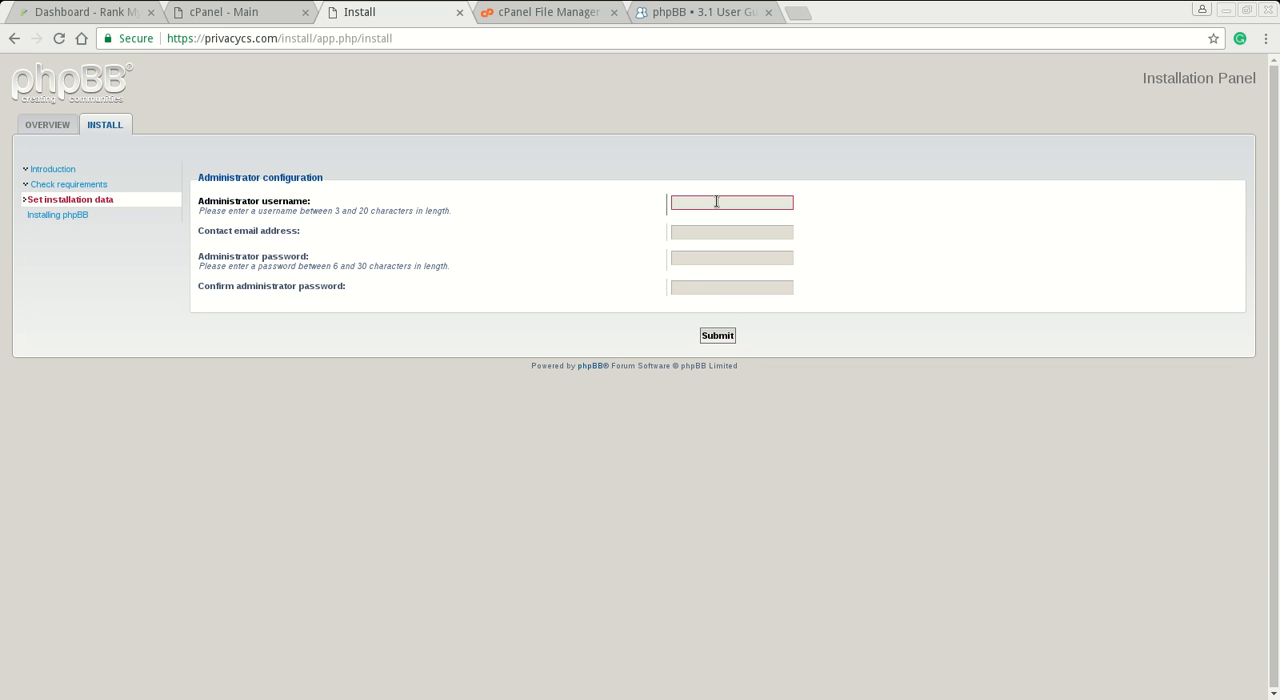
key(ctrl+v)
key(Tab)
- Copy the administrator password from the gedit notes into the administrator password and confirmation fields
key(alt+Tab)
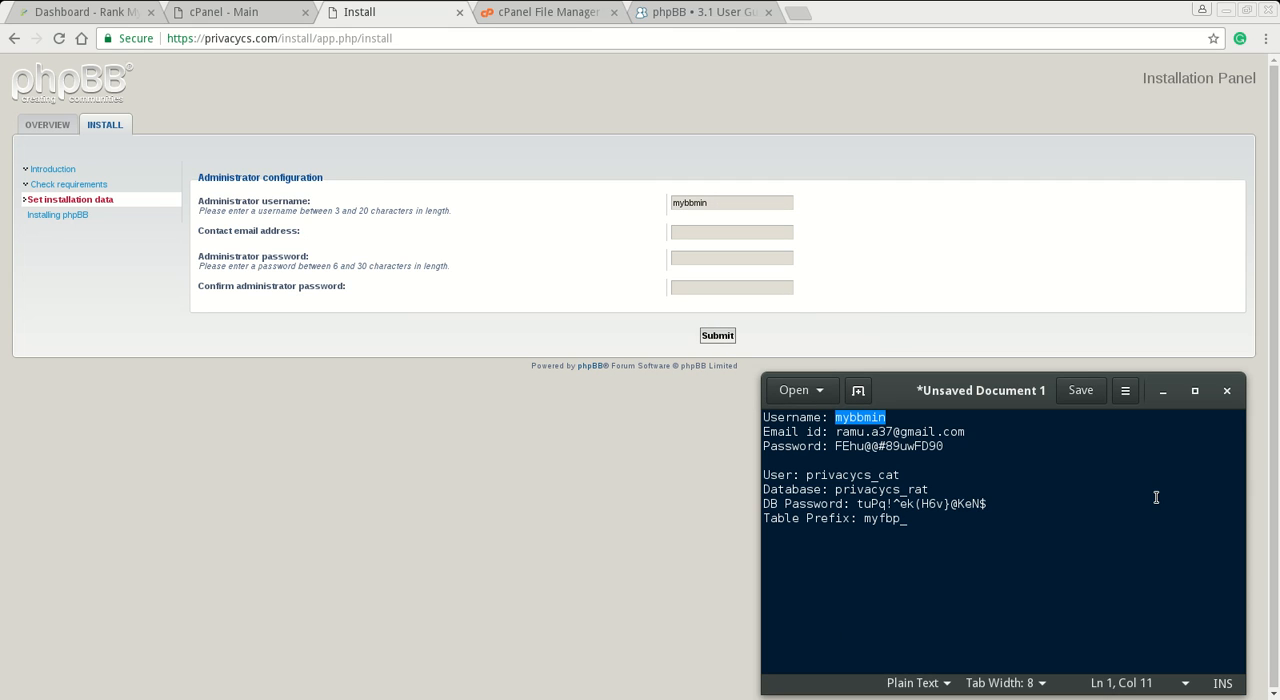
click(998, 461)
click(955, 450)
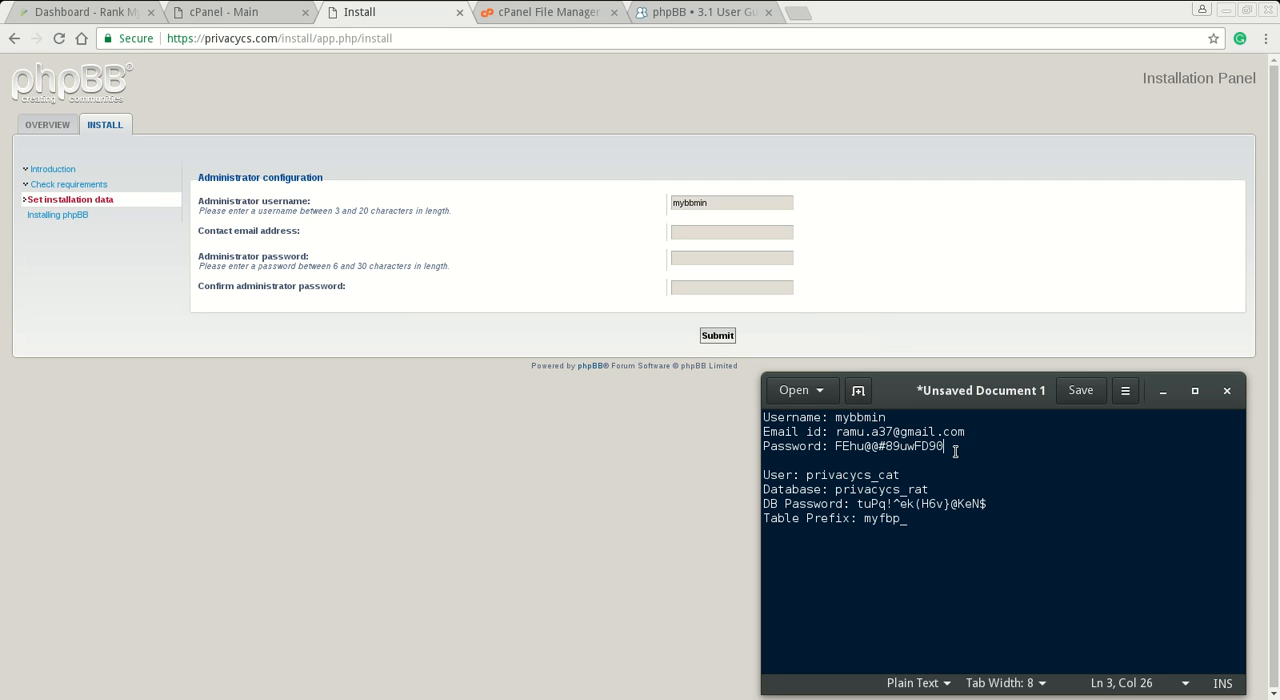
key(shift+Left)
key(shift+Left)
key(shift+Left)
key(shift+Left)
key(shift+Left)
key(shift+Left)
key(shift+Left)
key(shift+Left)
key(shift+Left)
key(shift+Left)
key(shift+Left)
key(shift+Left)
key(shift+Left)
key(shift+Left)
key(shift+Left)
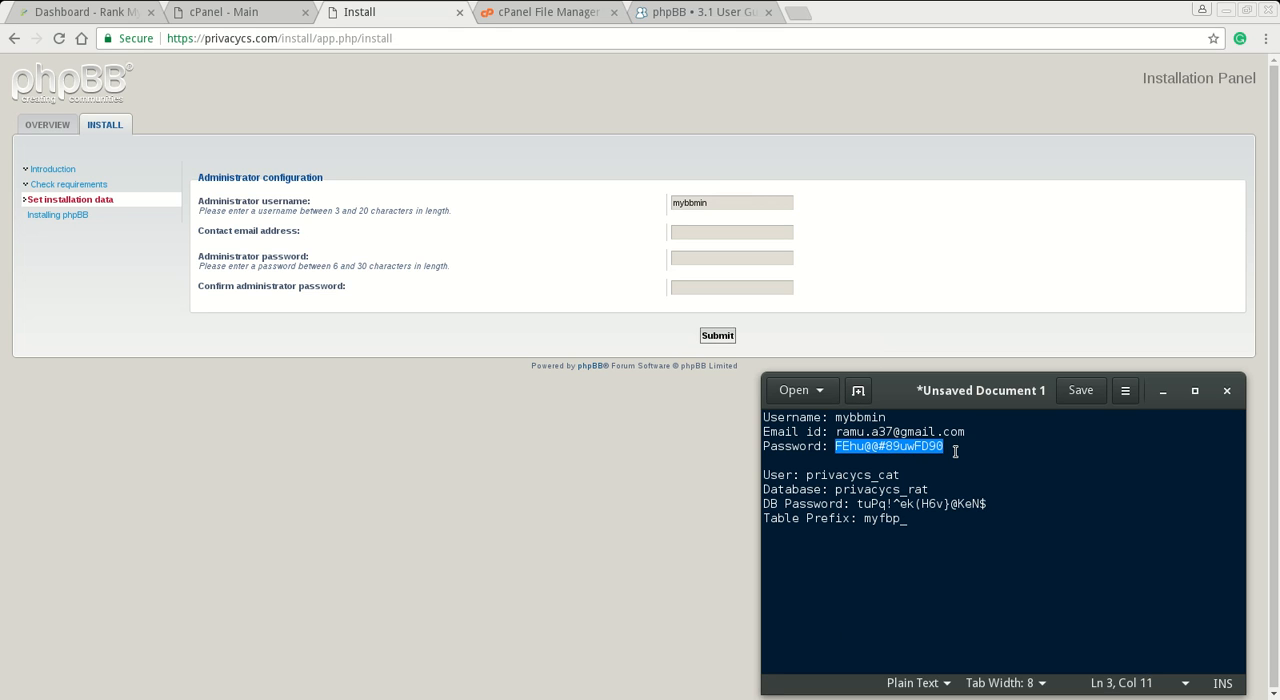
click(707, 257)
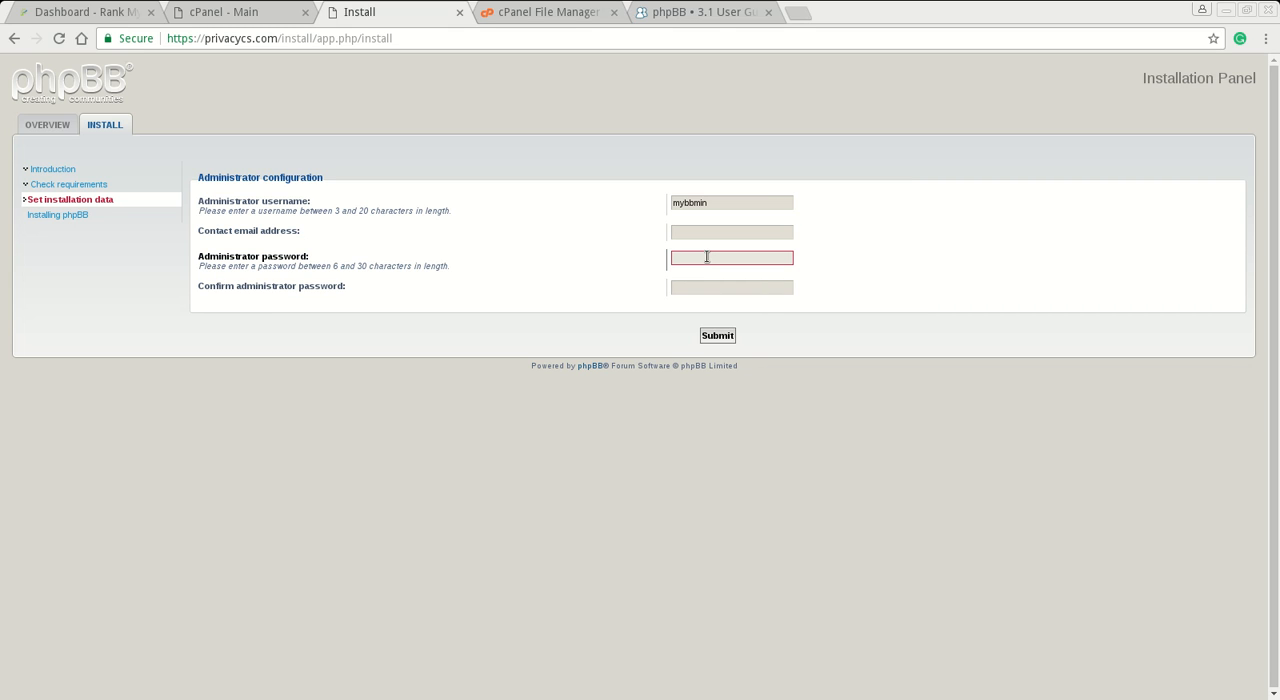
key(ctrl+v)
key(Tab)
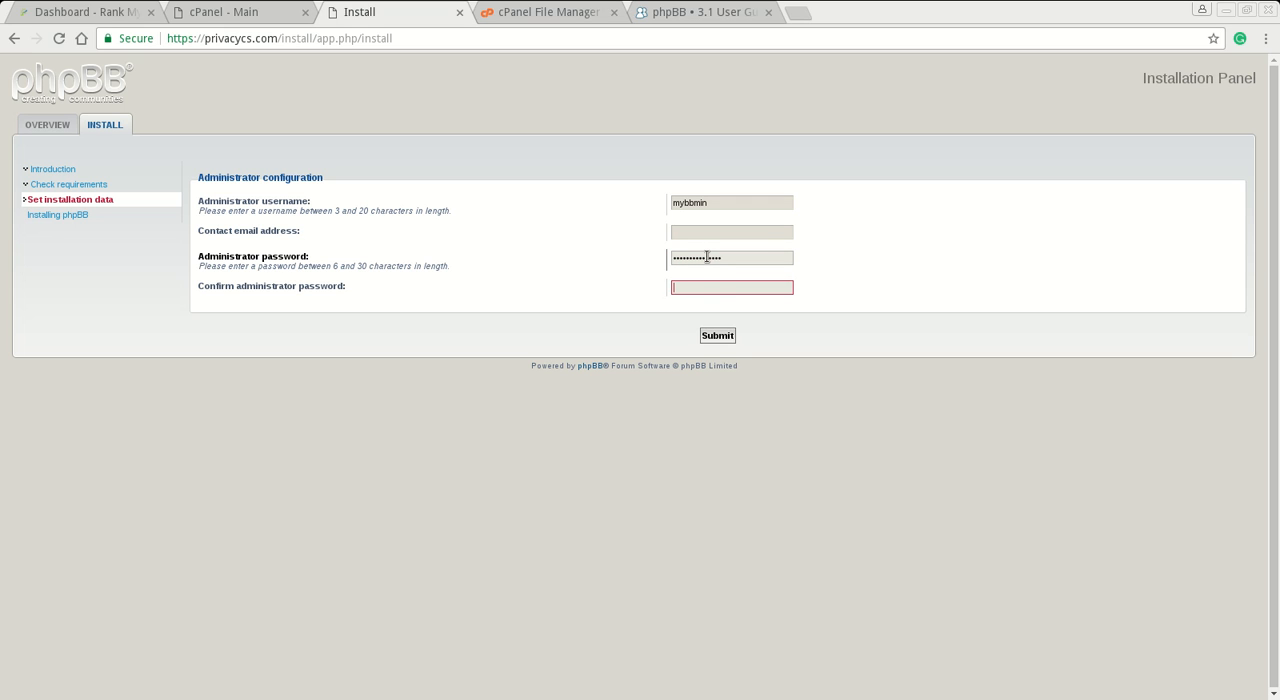
key(ctrl+v)
- Copy the contact email address from the gedit notes into its installer field and submit the administrator configuration
key(alt+Tab)
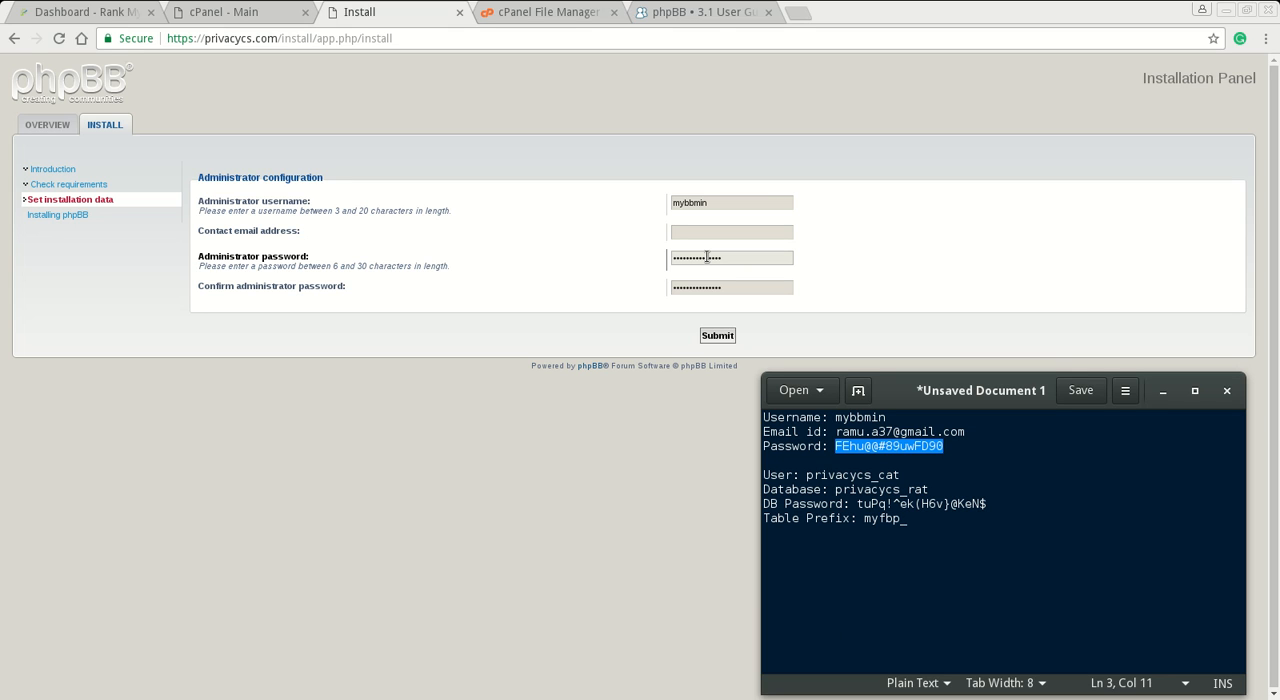
key(Up)
key(End)
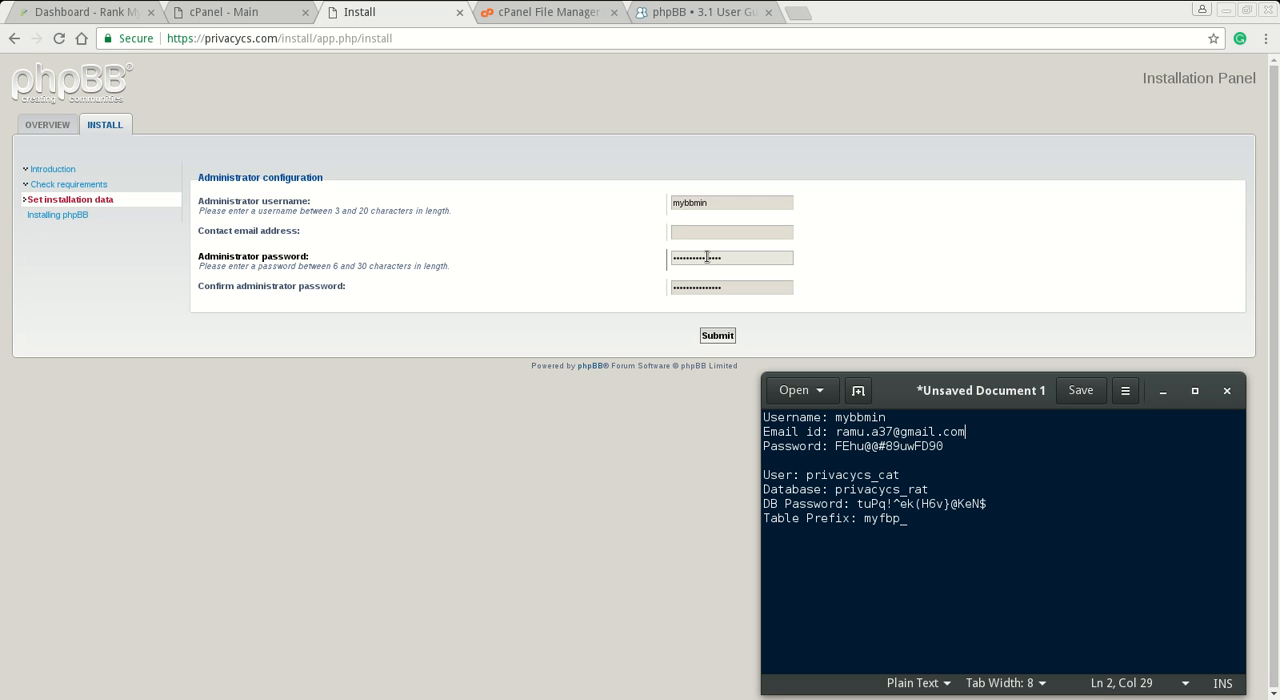
key(shift+Down)
key(shift+Down)
key(shift+Down)
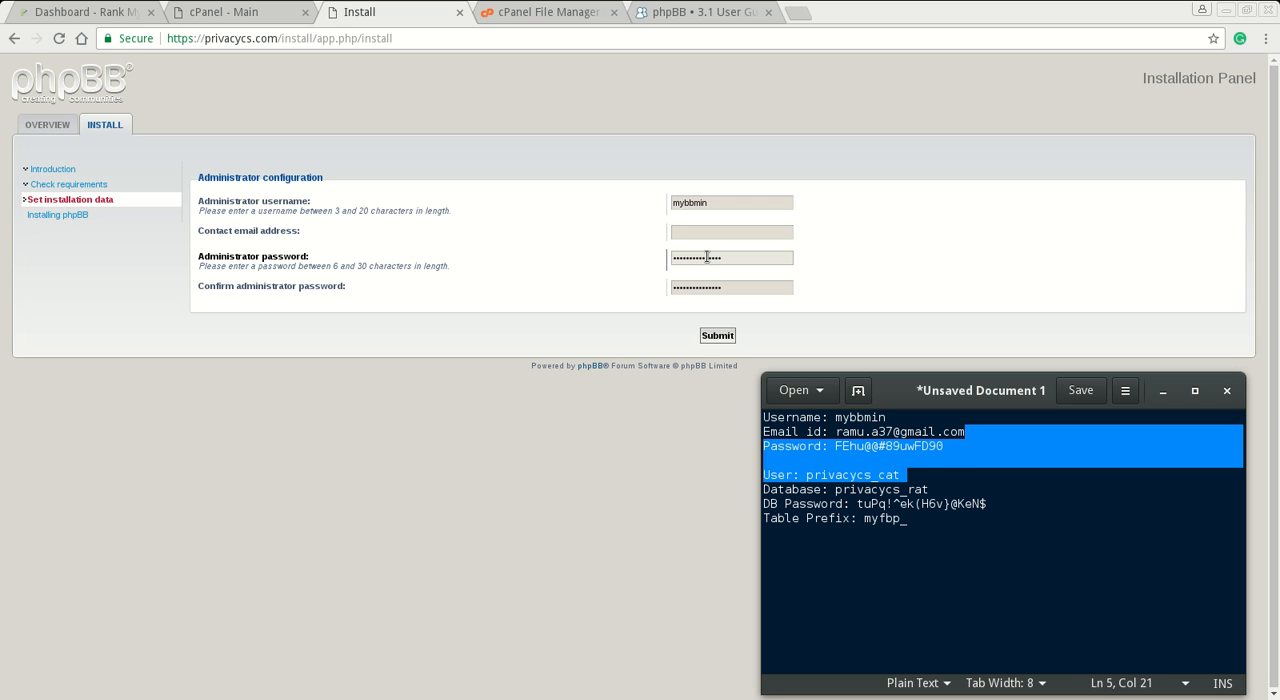
key(Up)
key(Right)
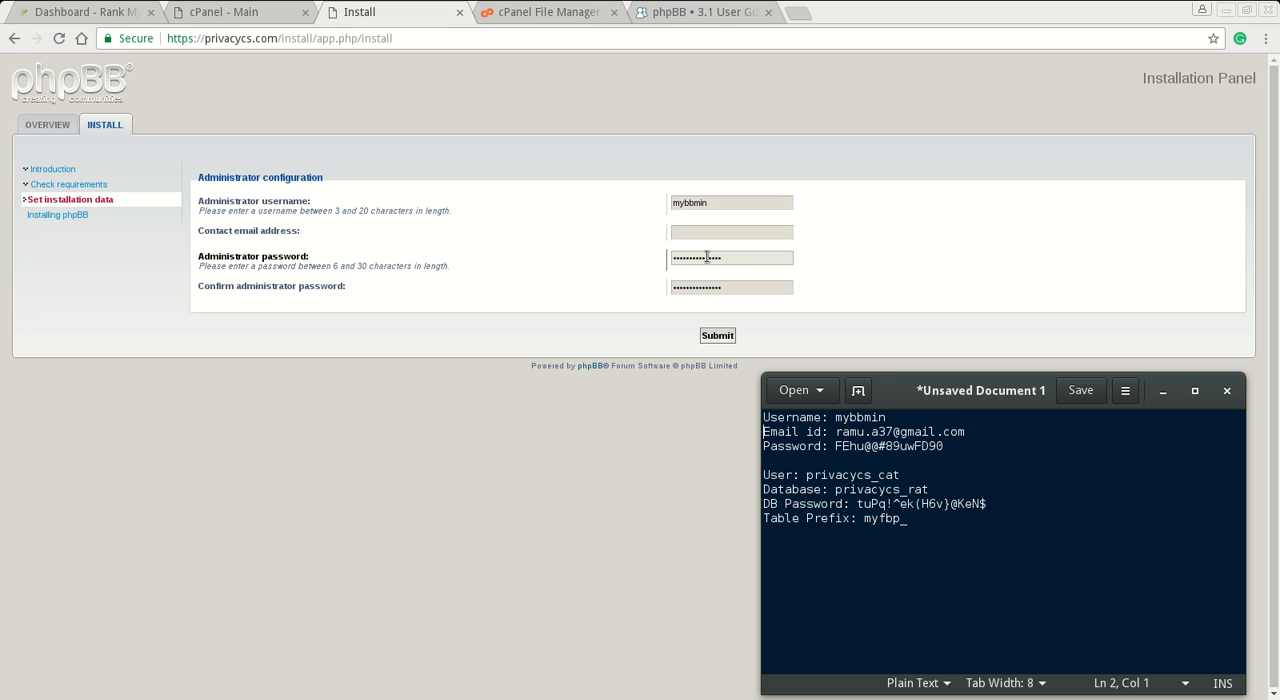
key(End)
key(shift+Left)
key(shift+Left)
key(shift+Left)
key(shift+Left)
key(shift+Left)
key(shift+Left)
key(shift+Left)
key(shift+Left)
key(shift+Left)
key(shift+Left)
key(shift+Left)
key(shift+Left)
key(shift+Left)
key(shift+Left)
key(shift+Left)
key(shift+Left)
key(shift+Left)
key(shift+Left)
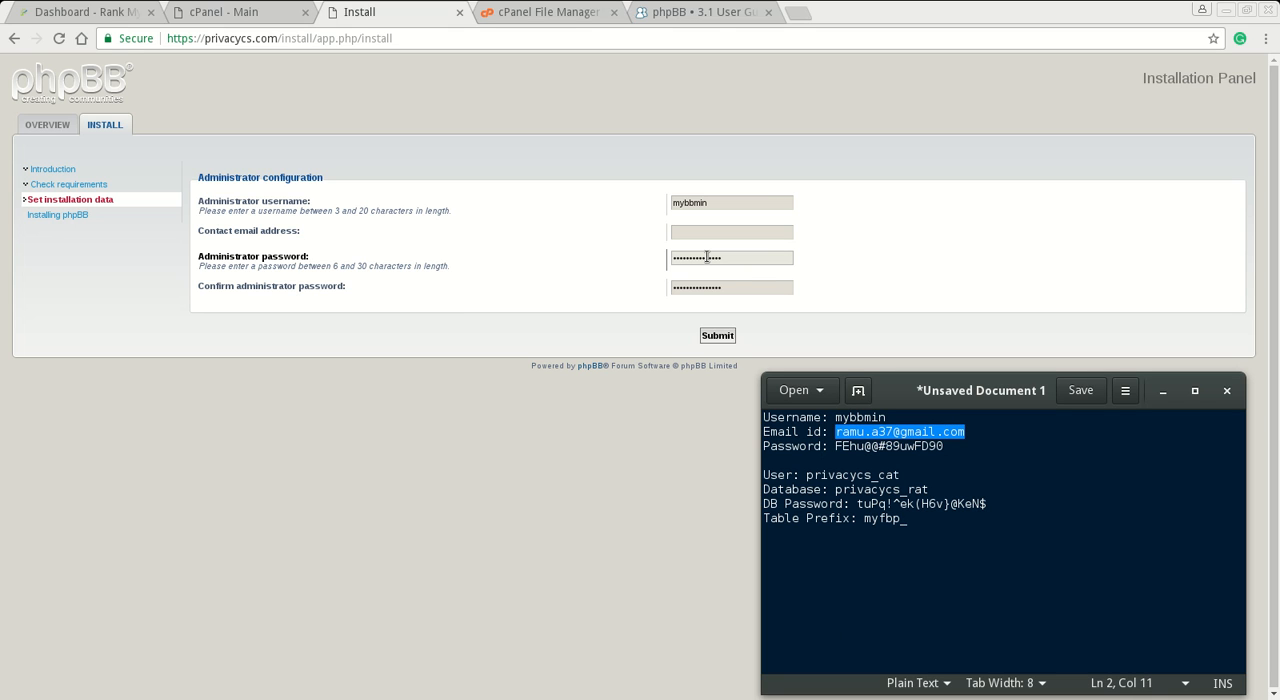
key(alt+Tab)
click(711, 231)
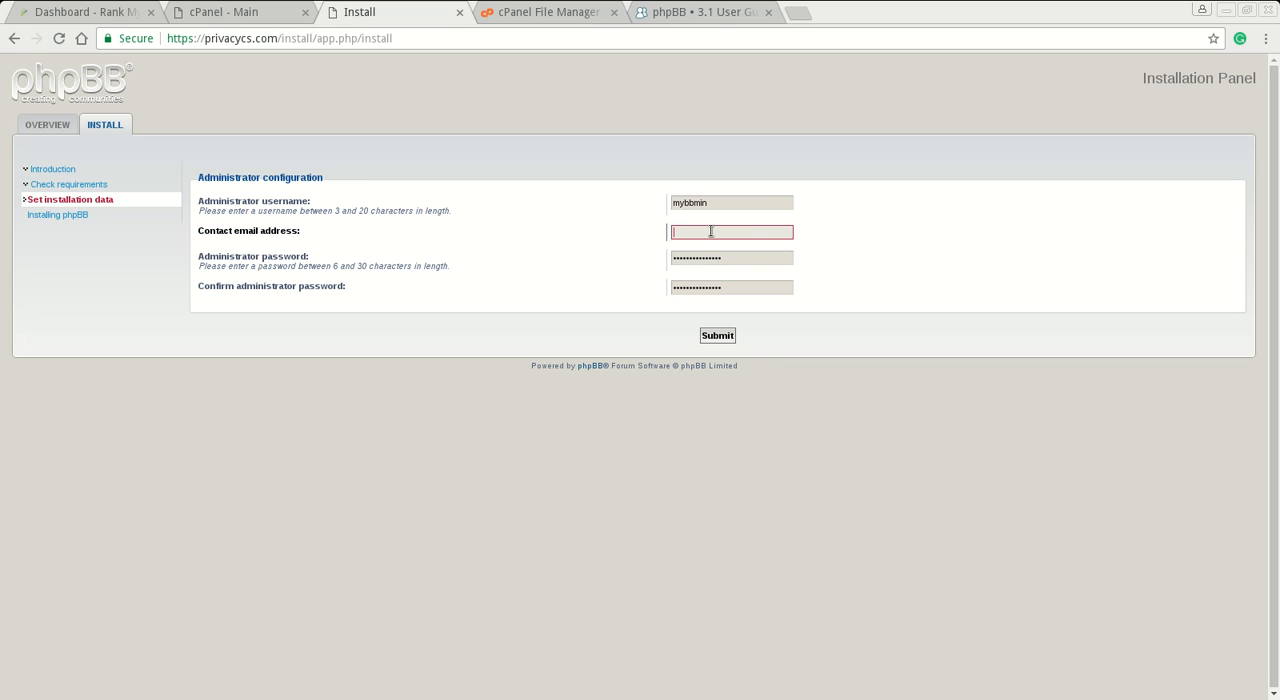
key(ctrl+v)
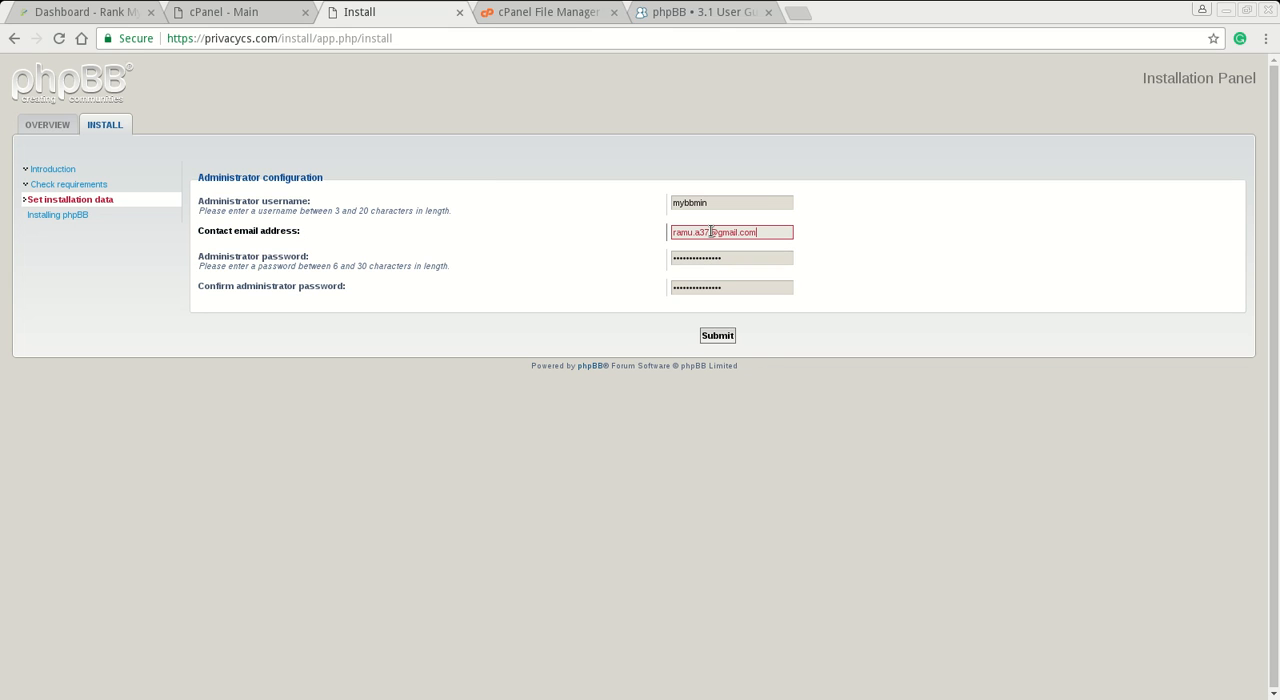
click(727, 339)
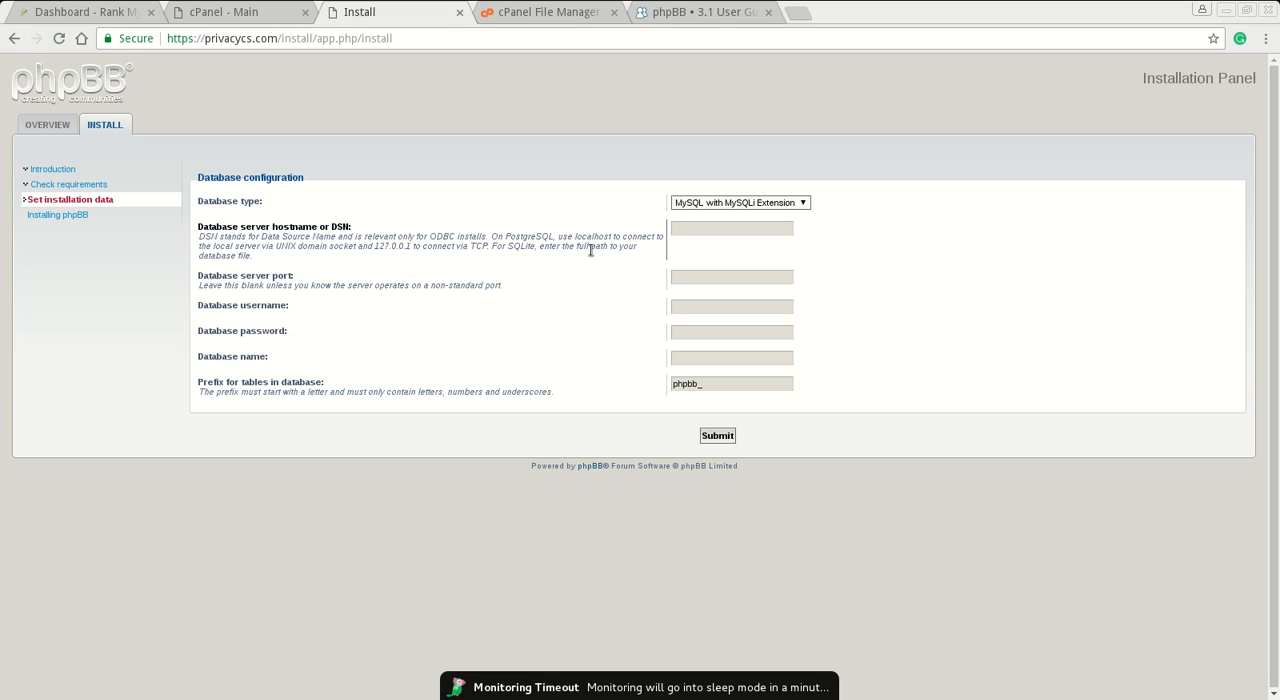
- Set the database server hostname to localhost in the installer's database configuration and leave the server port blank
mouse_move(576, 237)
mouse_down()
mouse_move(606, 242)
mouse_move(586, 242)
mouse_up()
click(743, 231)
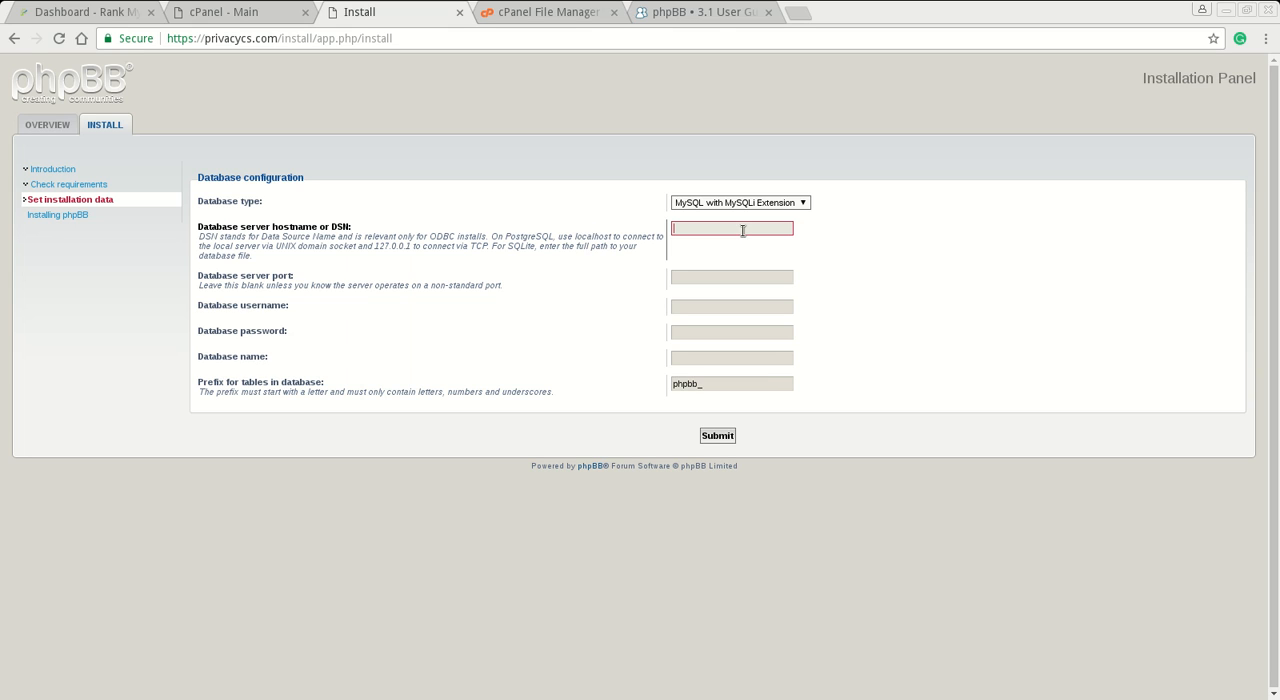
text(localhost)
click(728, 274)
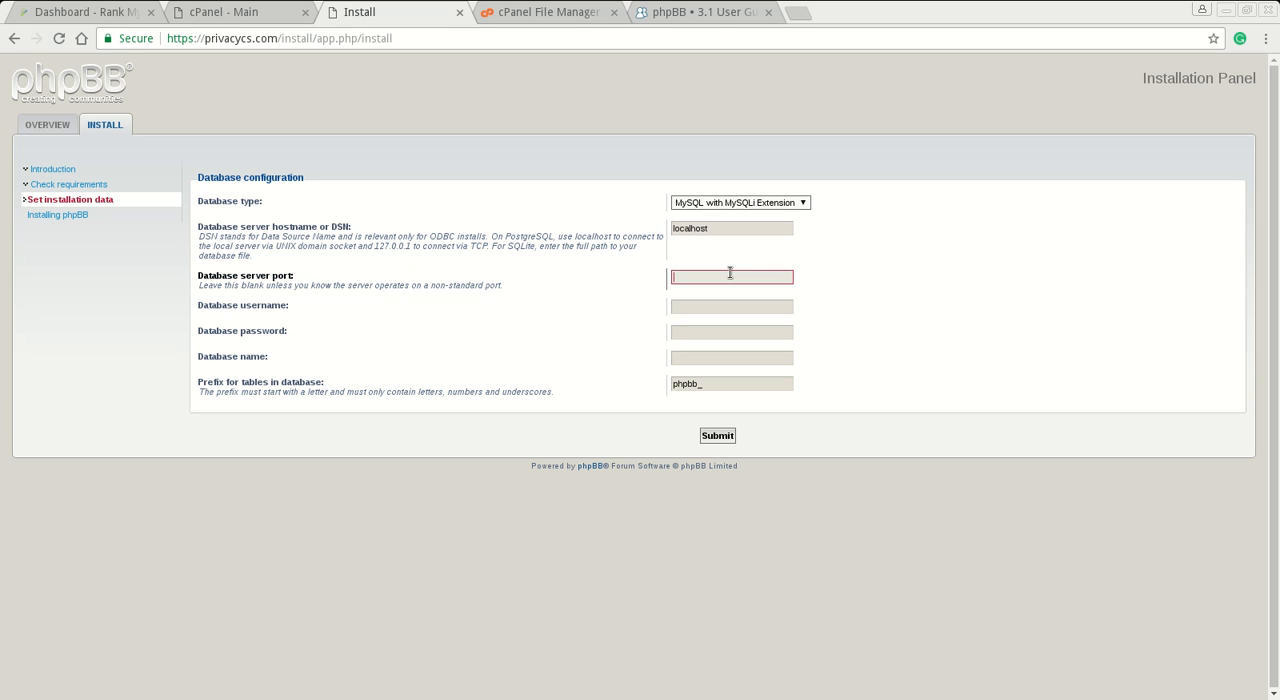
- Copy the database user privacycs_cat from the gedit notes into the installer's database username field
click(723, 305)
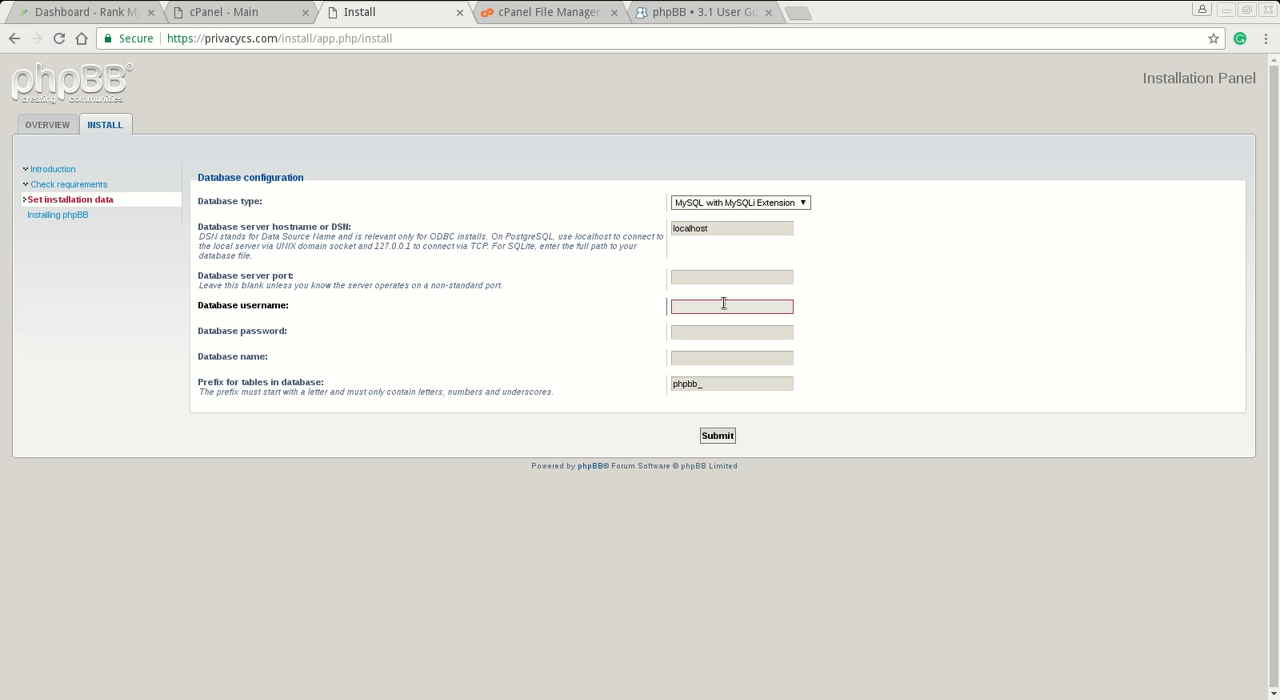
key(alt+Tab)
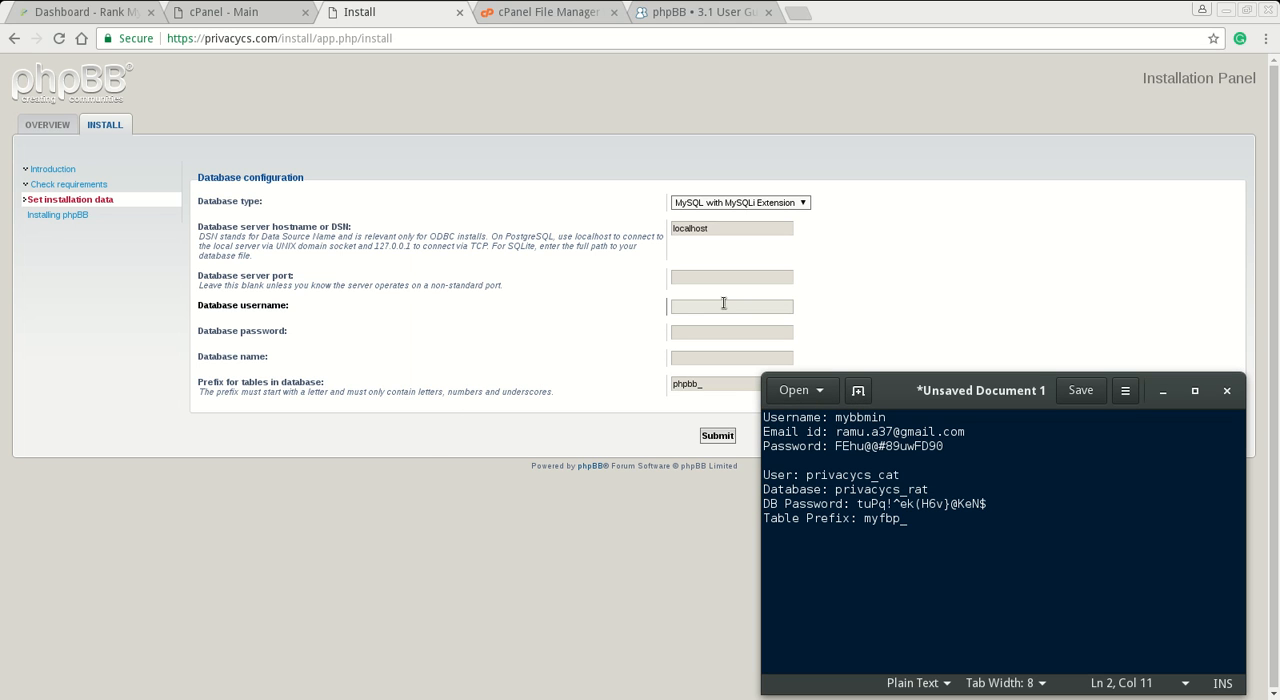
click(925, 475)
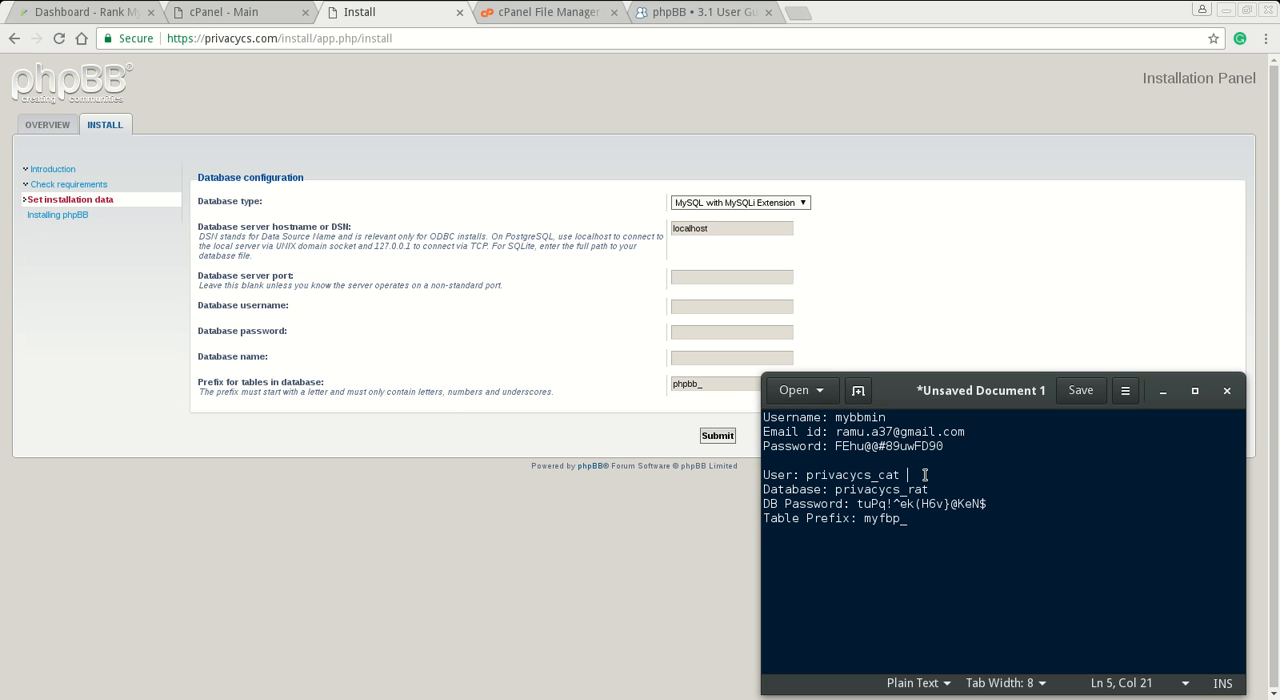
key(shift+Left)
key(shift+Left)
key(shift+Left)
key(shift+Left)
key(shift+Left)
key(shift+Left)
key(shift+Left)
key(shift+Left)
key(shift+Left)
key(shift+Left)
key(shift+Left)
key(shift+Left)
key(shift+Left)
key(ctrl+c)
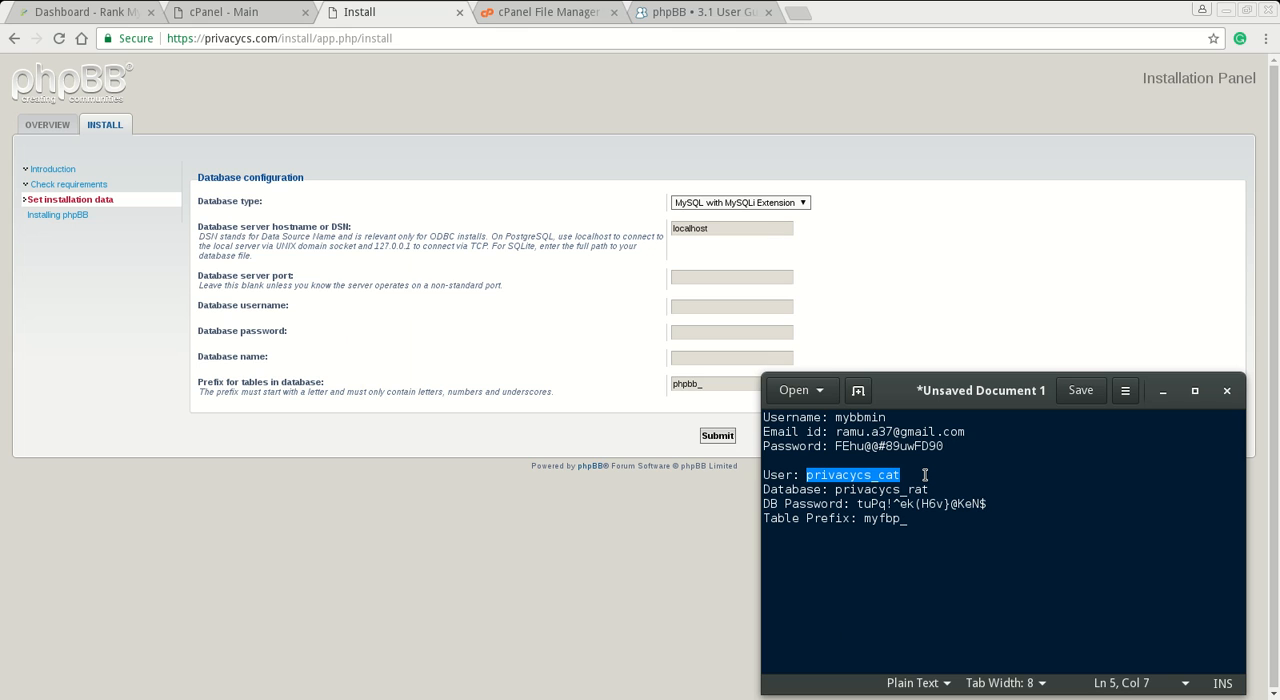
click(692, 313)
click(710, 308)
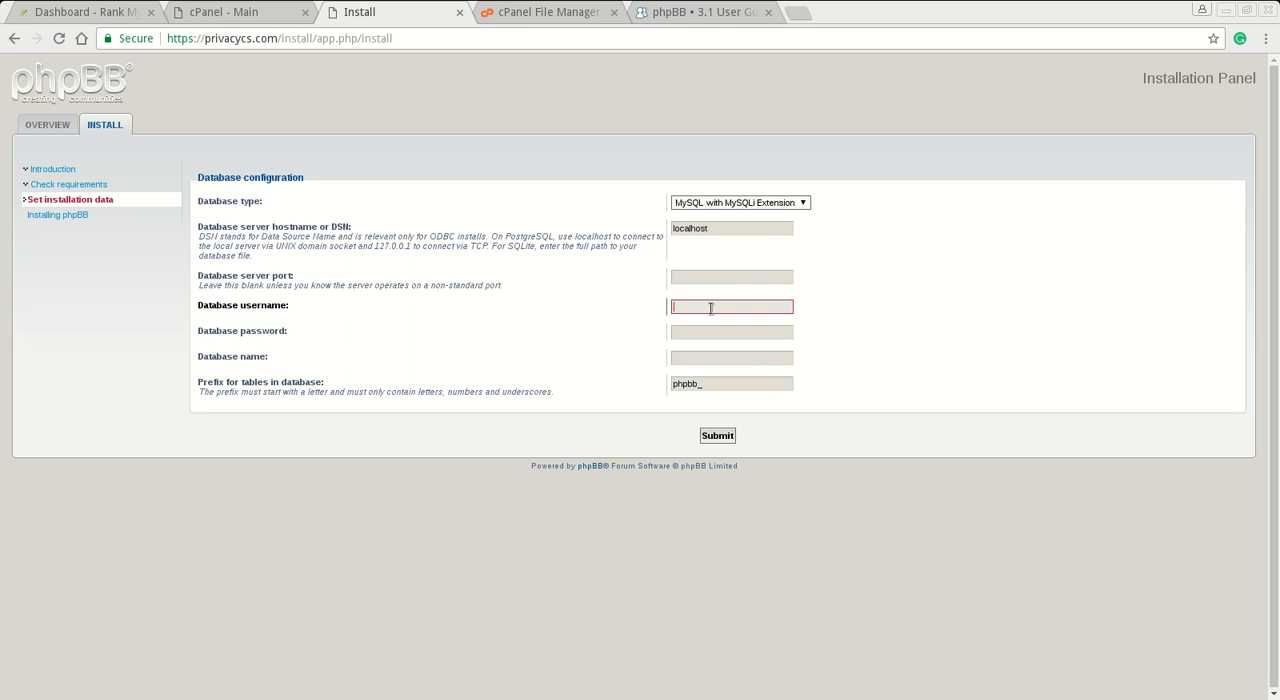
key(ctrl+v)
key(Tab)
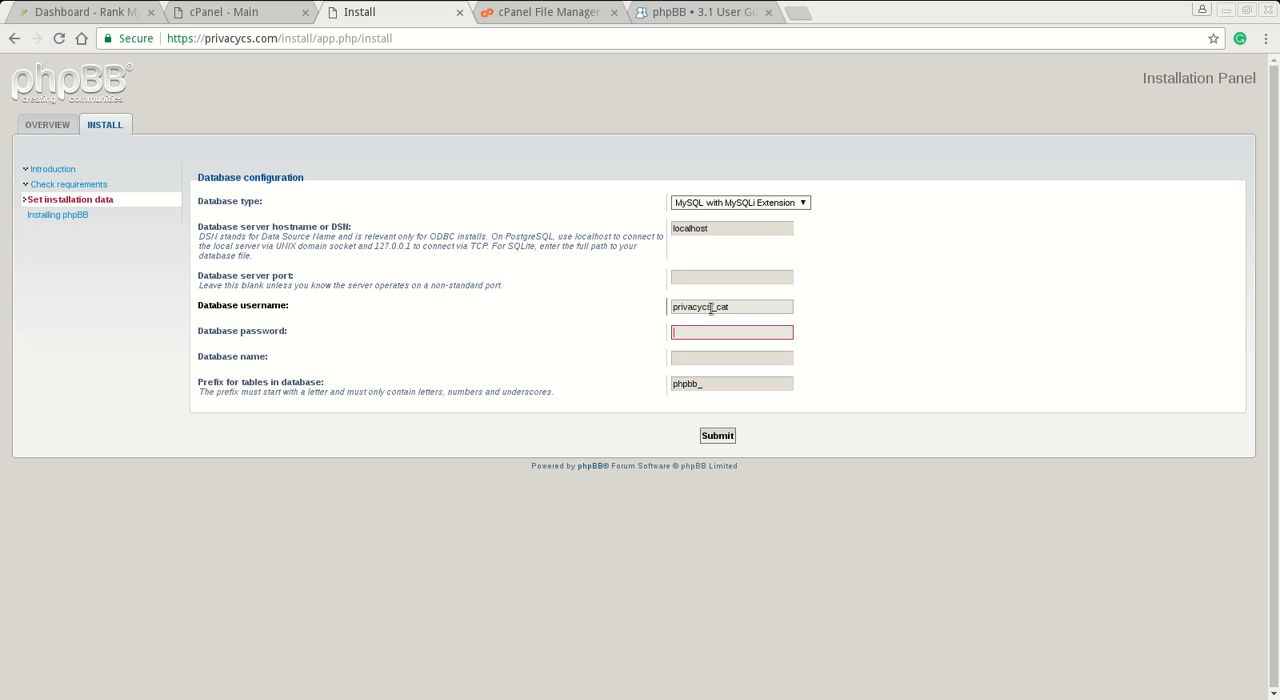
- Copy the database password from the gedit notes into the installer's database password field
key(alt+Tab)
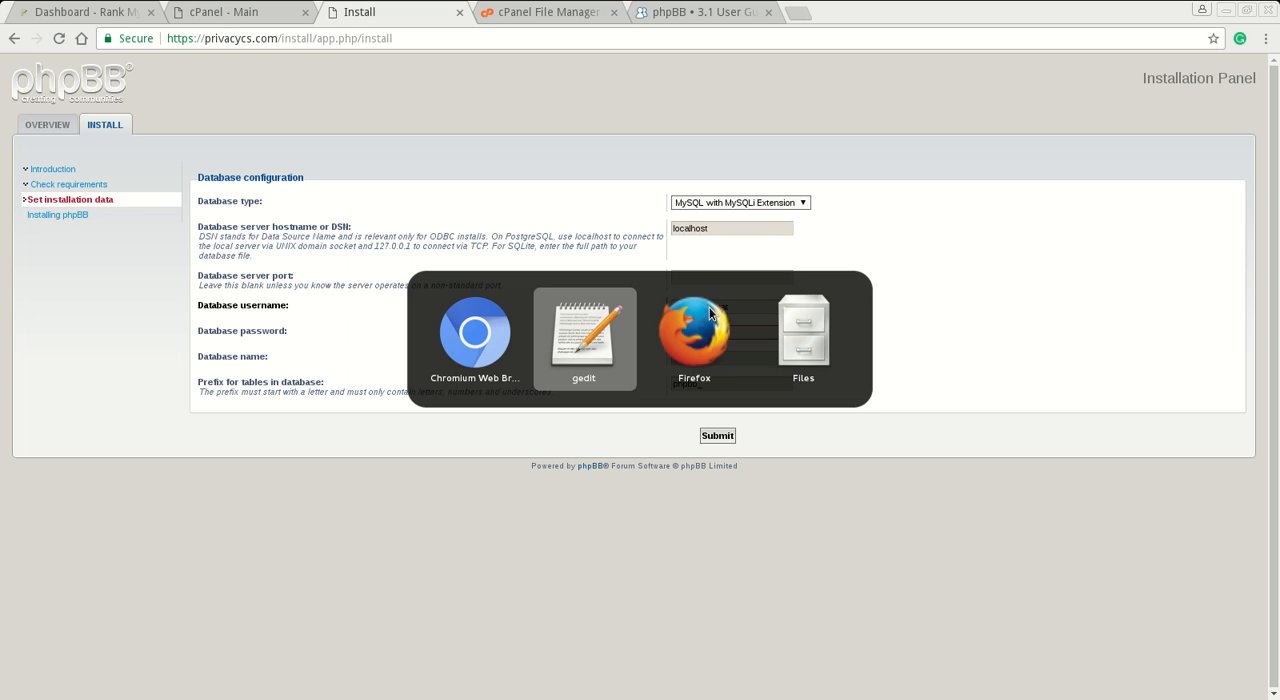
click(1012, 507)
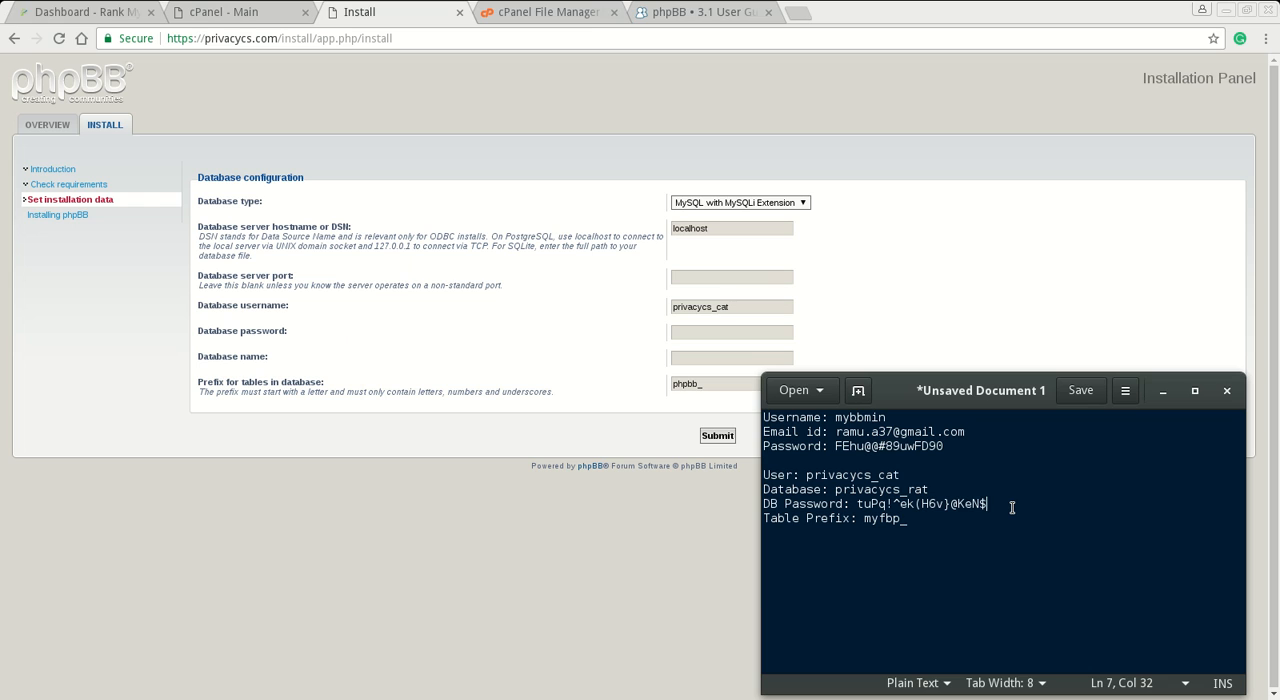
key(shift+Left)
key(shift+Left)
key(shift+Left)
key(shift+Left)
key(shift+Left)
key(shift+Left)
key(shift+Left)
key(shift+Left)
key(shift+Left)
key(shift+Left)
key(shift+Left)
key(shift+Left)
key(shift+Left)
key(shift+Left)
key(shift+Left)
key(shift+Left)
key(shift+Left)
key(shift+Left)
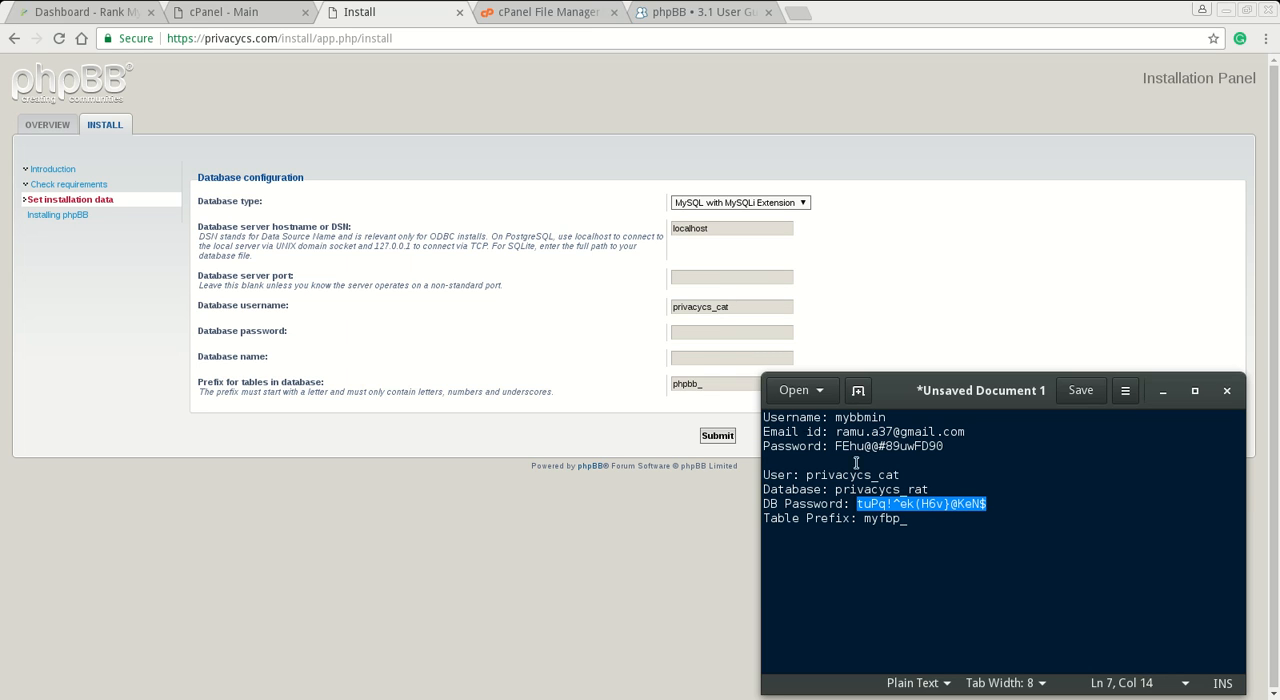
click(691, 335)
key(ctrl+v)
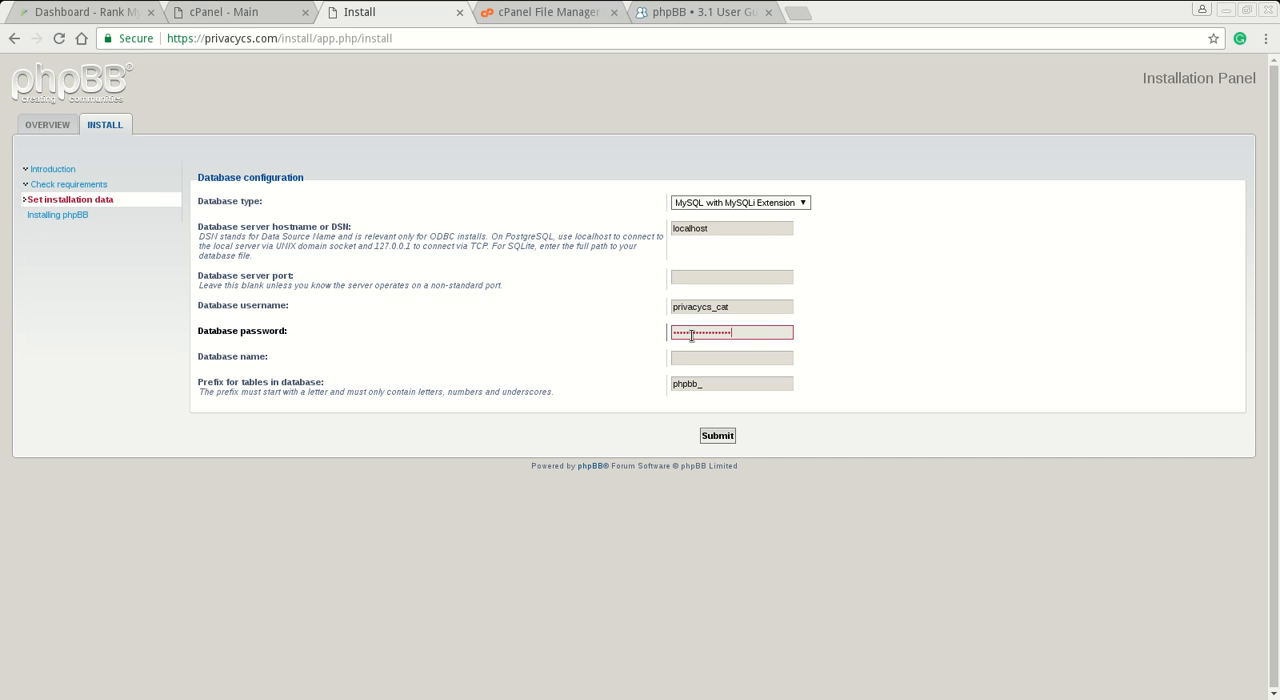
key(Tab)
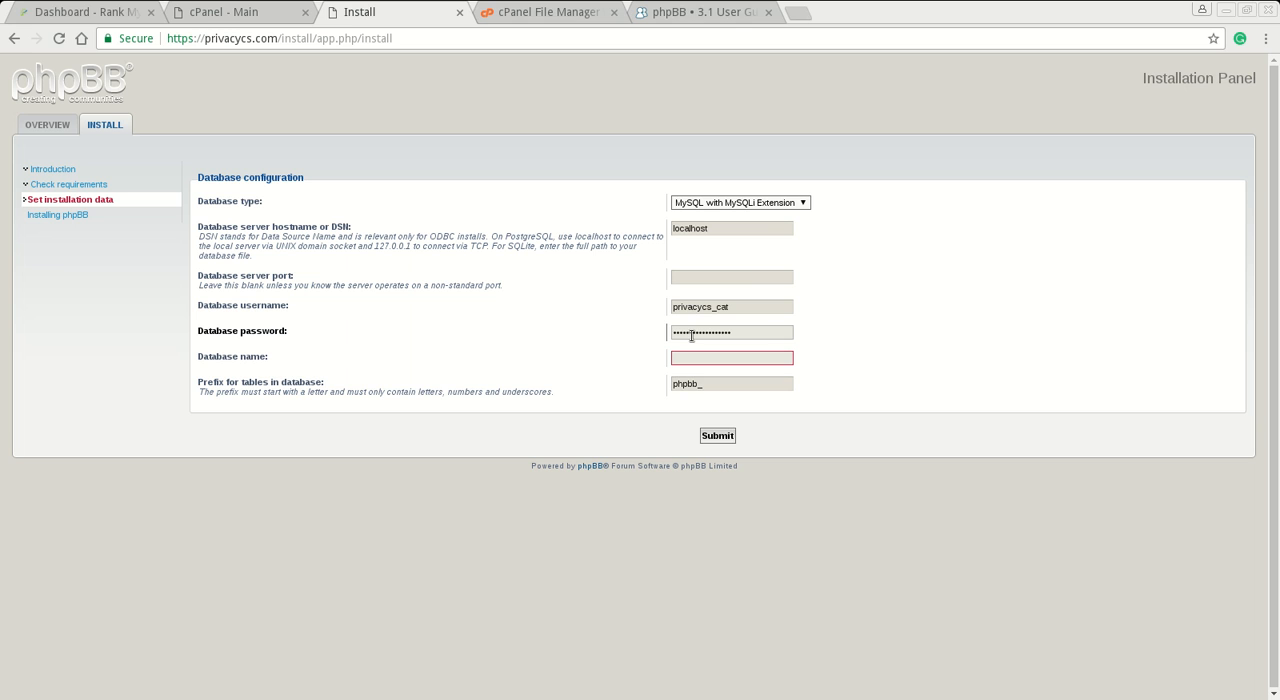
- Copy the database name privacycs_rat from the gedit notes into the installer's database name field
key(alt+Tab)
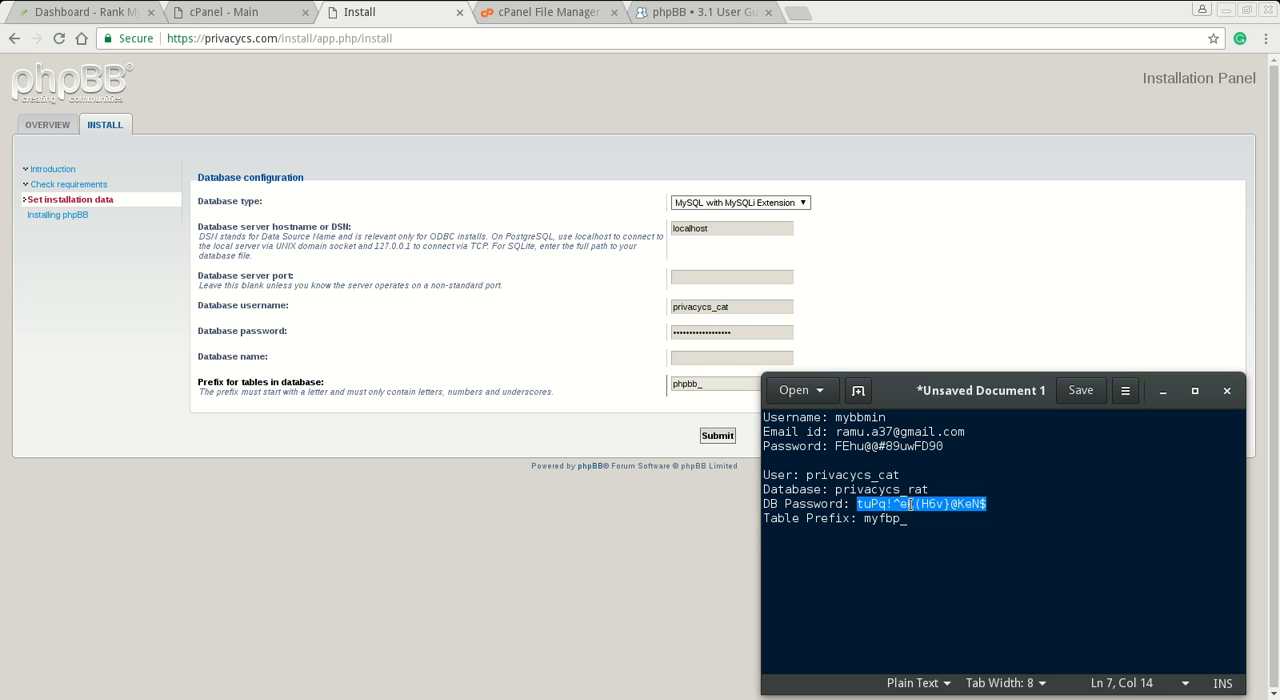
click(933, 489)
key(shift+Left)
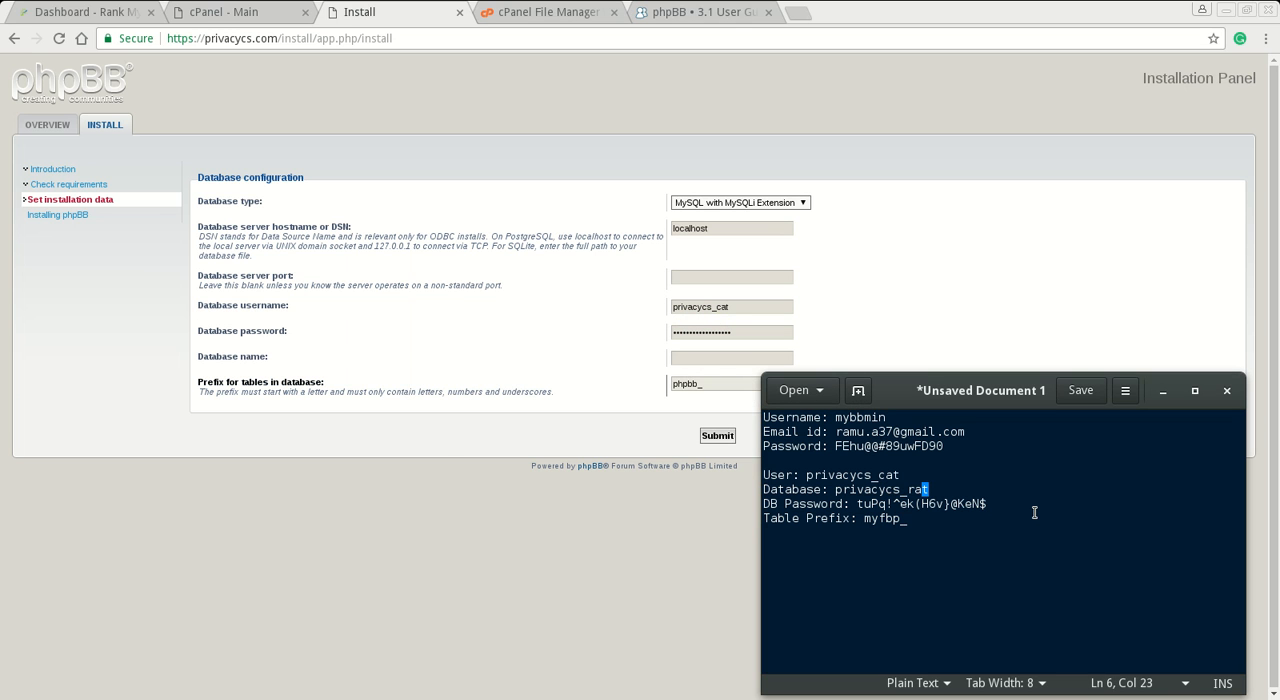
key(shift+Left)
key(shift+Left)
key(shift+Left)
key(shift+Left)
key(shift+Left)
key(shift+Left)
key(shift+Left)
key(shift+Left)
key(shift+Left)
key(shift+Left)
key(shift+Left)
key(shift+Left)
key(ctrl+c)
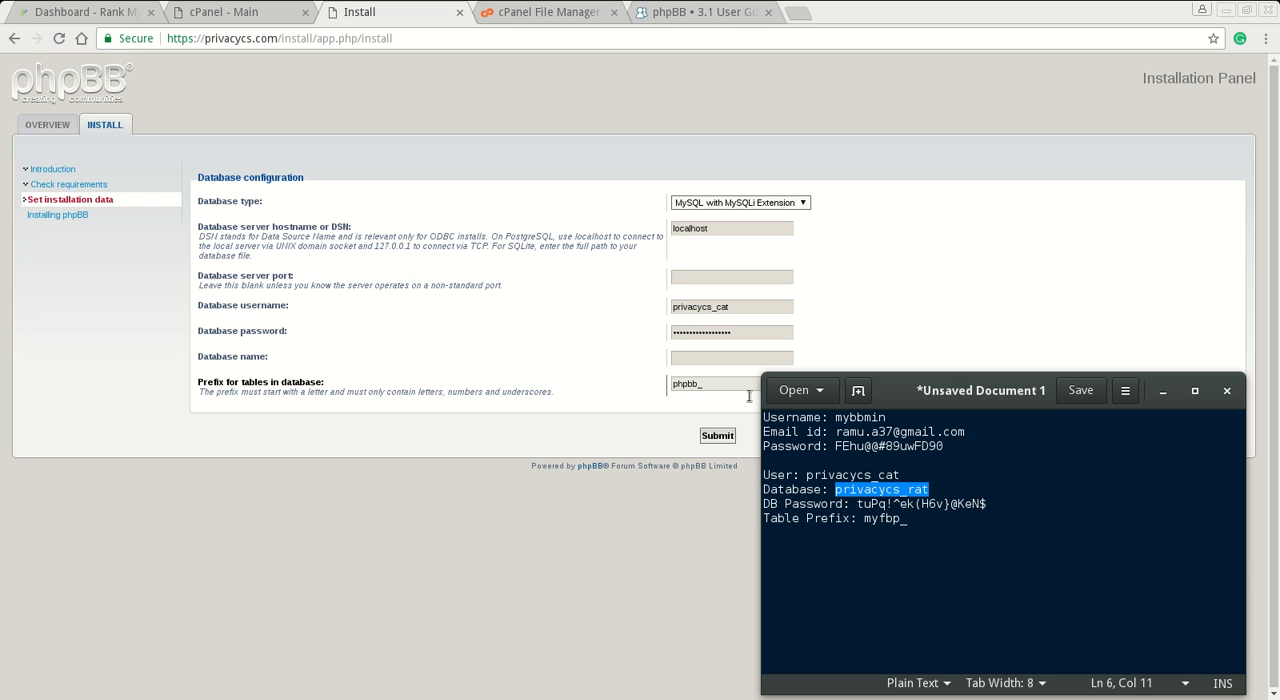
click(723, 357)
key(ctrl+v)
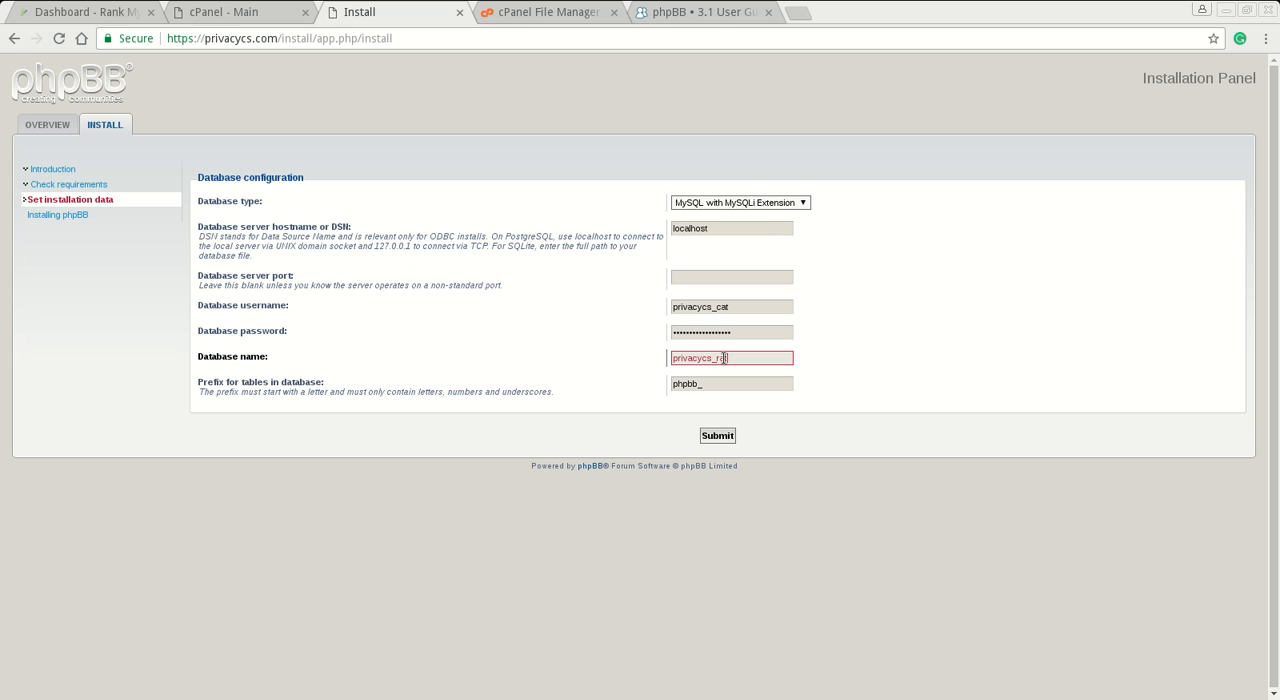
- Replace the default table prefix with myfbp_, copied from the gedit notes
key(Tab)
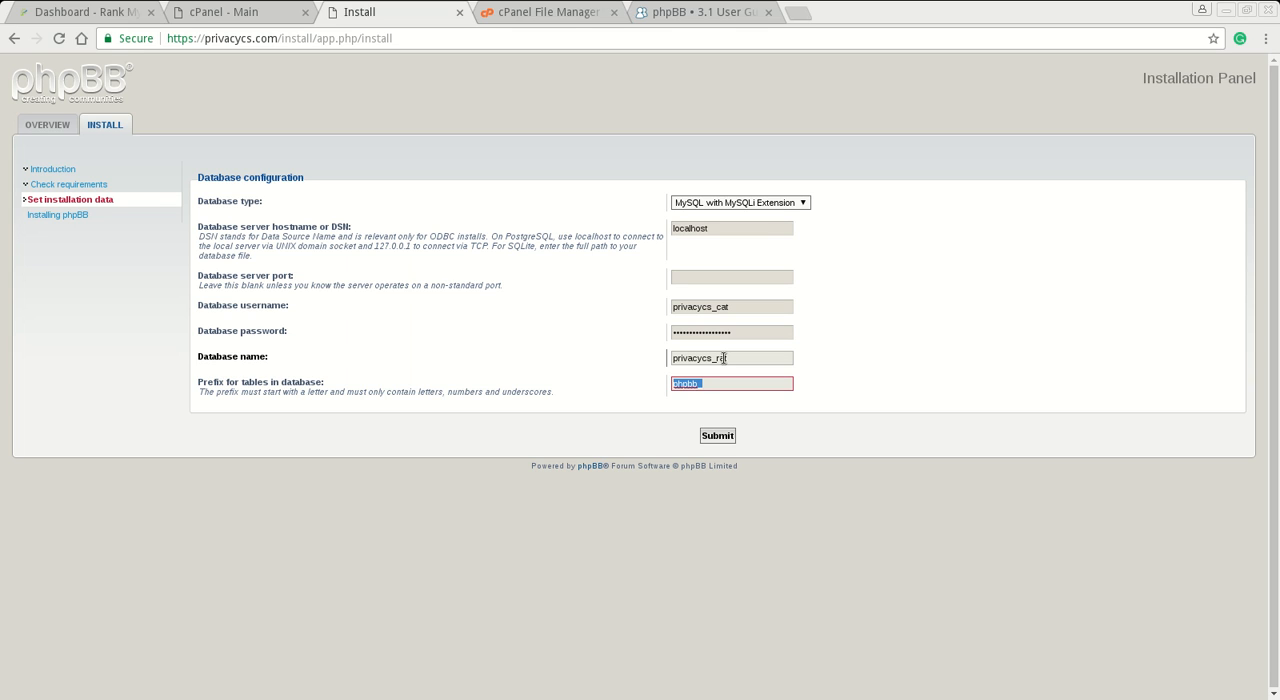
key(BackSpace)
key(alt+Tab)
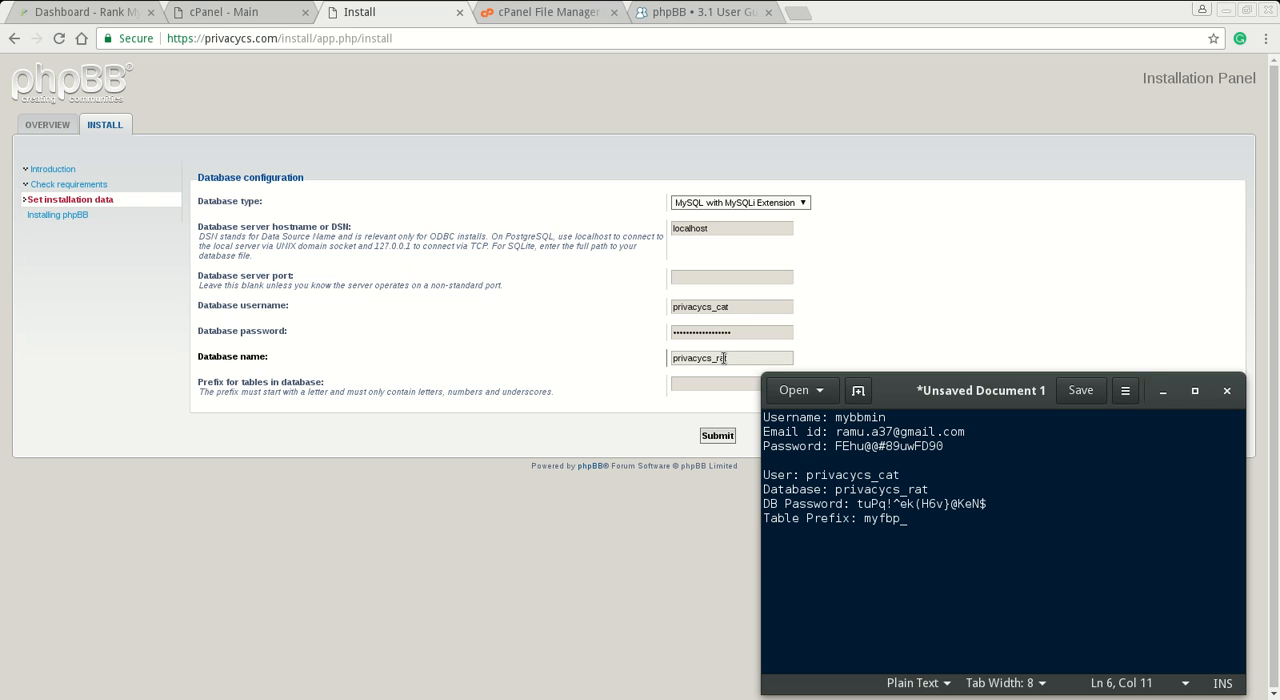
key(Down)
key(Down)
key(End)
key(shift+Left)
key(shift+Left)
key(shift+Left)
key(shift+Left)
key(shift+Left)
key(shift+Left)
key(ctrl+c)
click(704, 386)
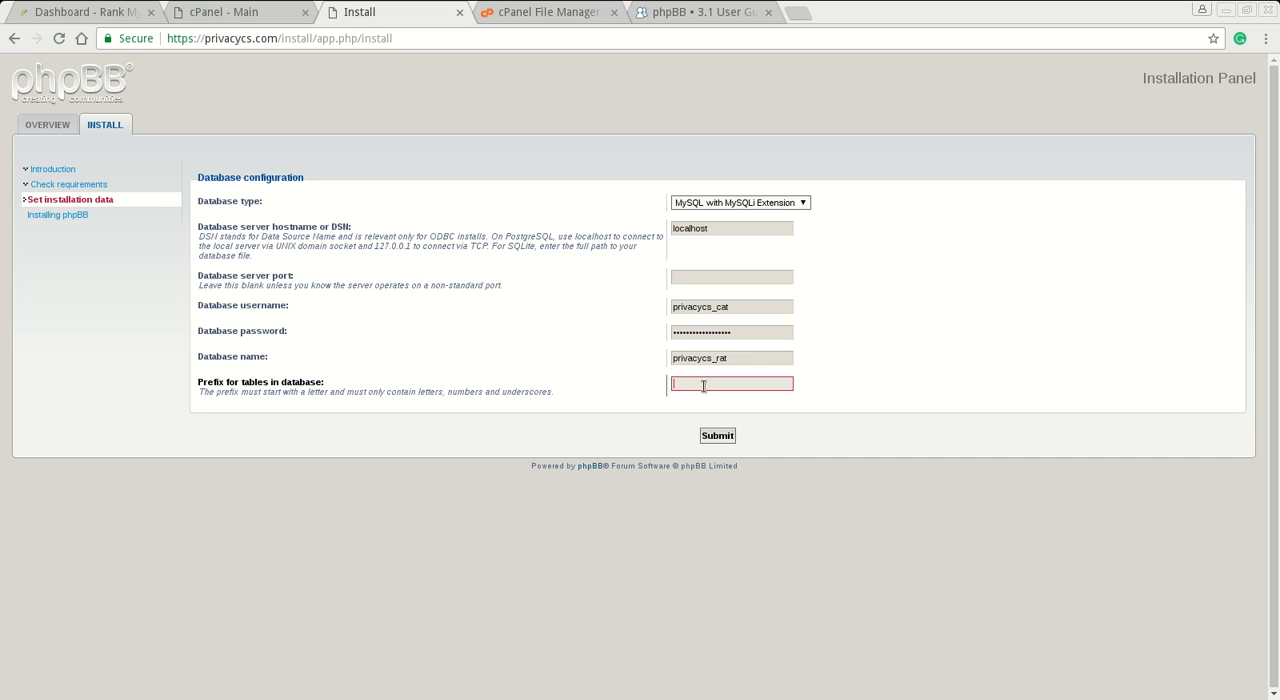
key(ctrl+v)
- Submit the database configuration and accept the prefilled server configuration for privacycs.com
click(720, 435)
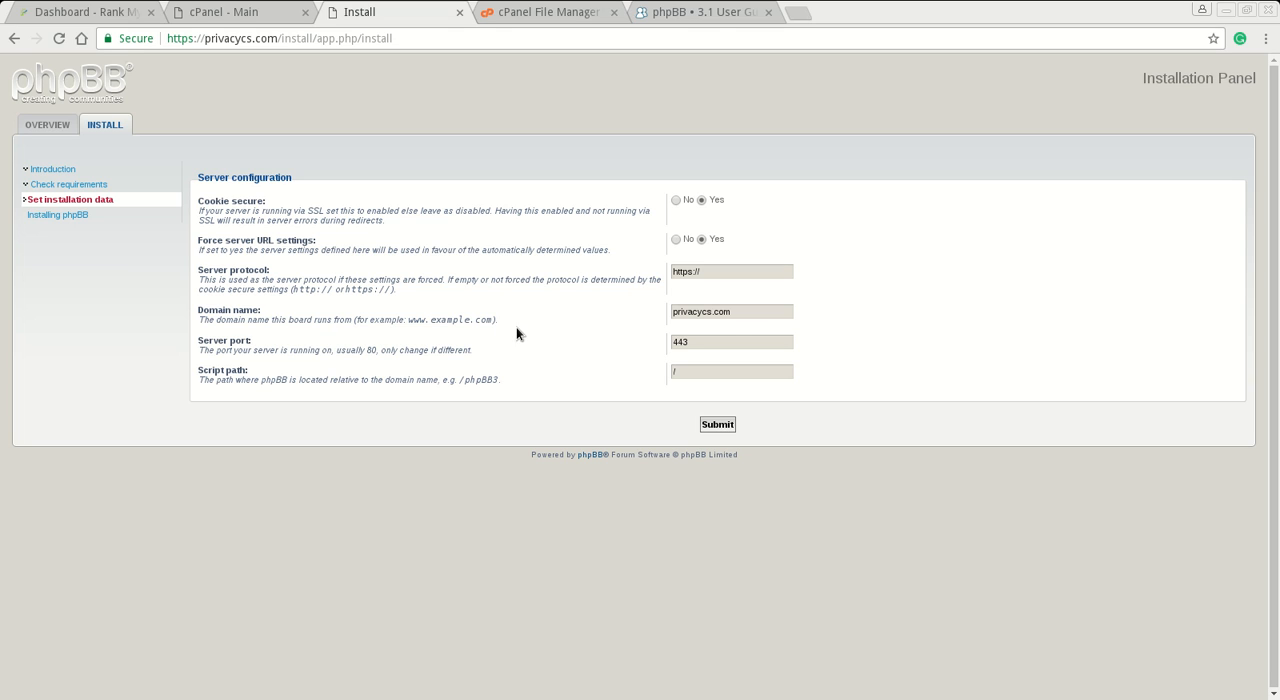
click(744, 316)
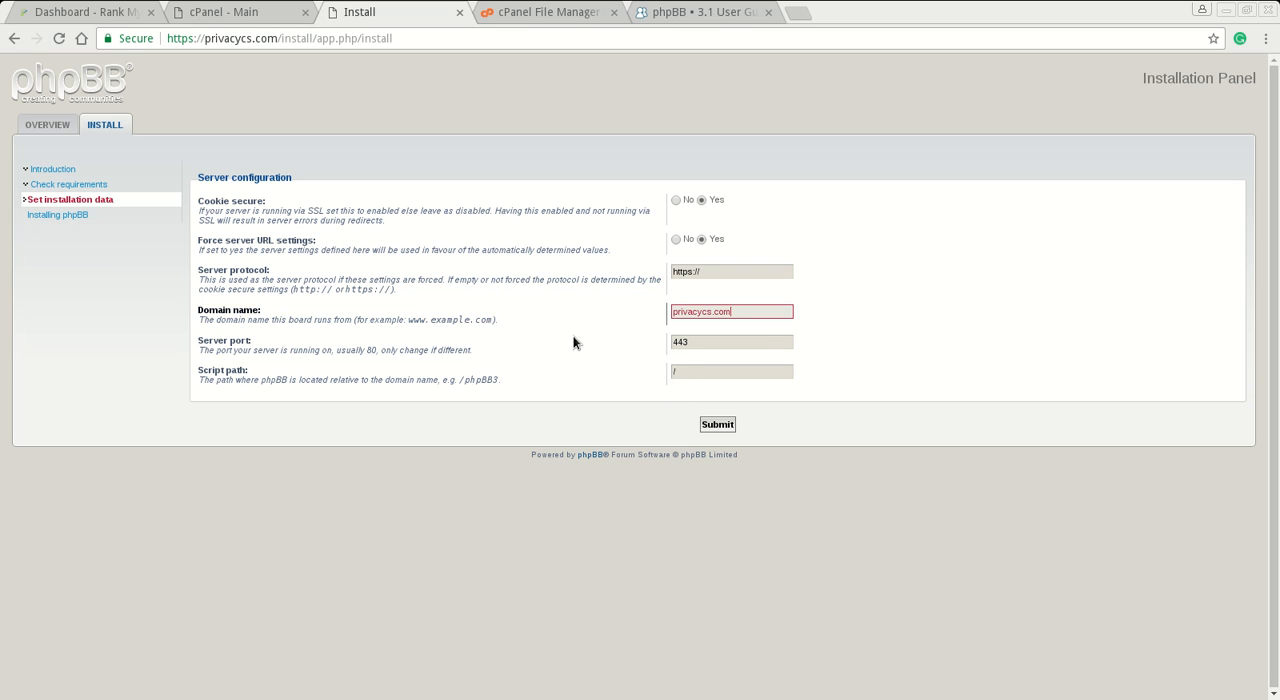
click(717, 429)
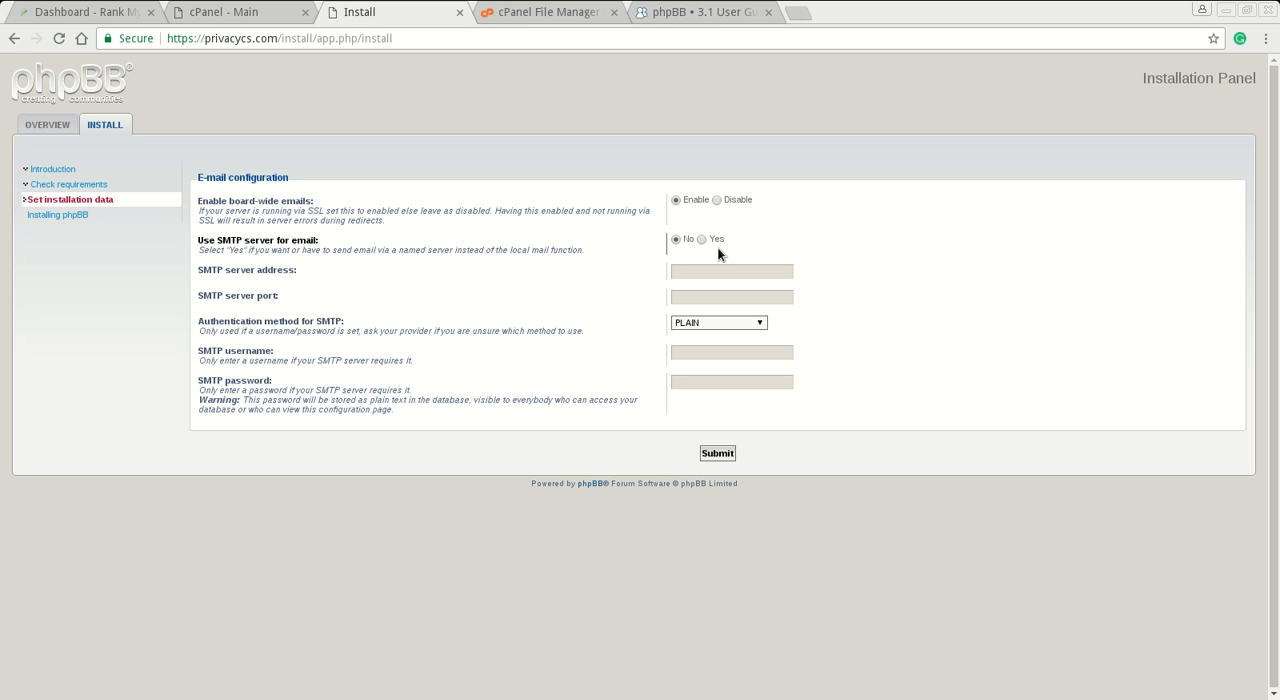
- Switch to cPanel and examine the Email Accounts page for the domain's existing mailboxes
click(228, 19)
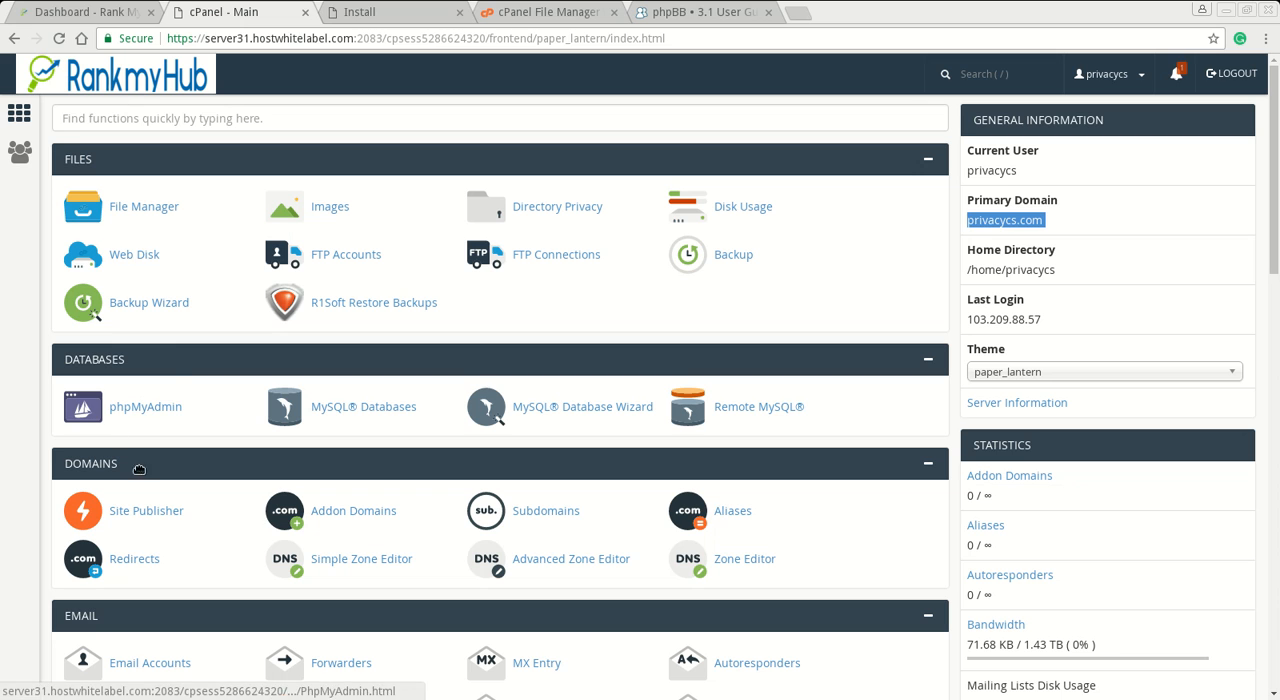
scroll(207, 542, down, 2)
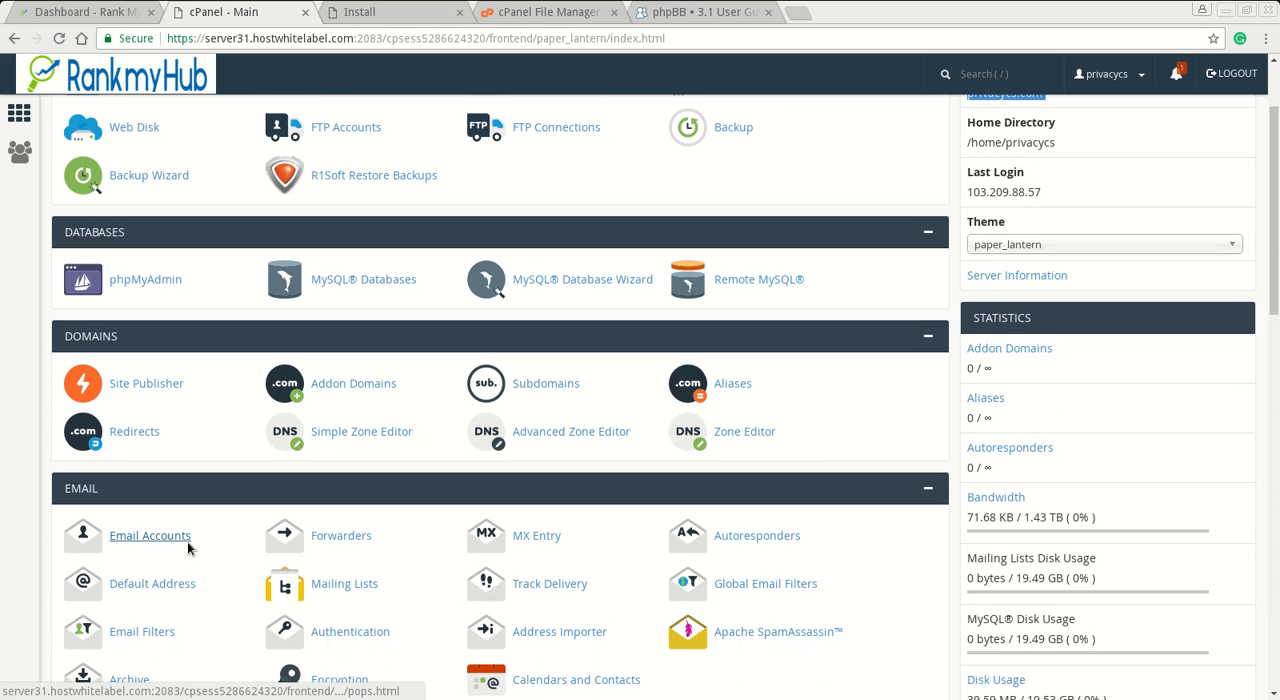
click(160, 537)
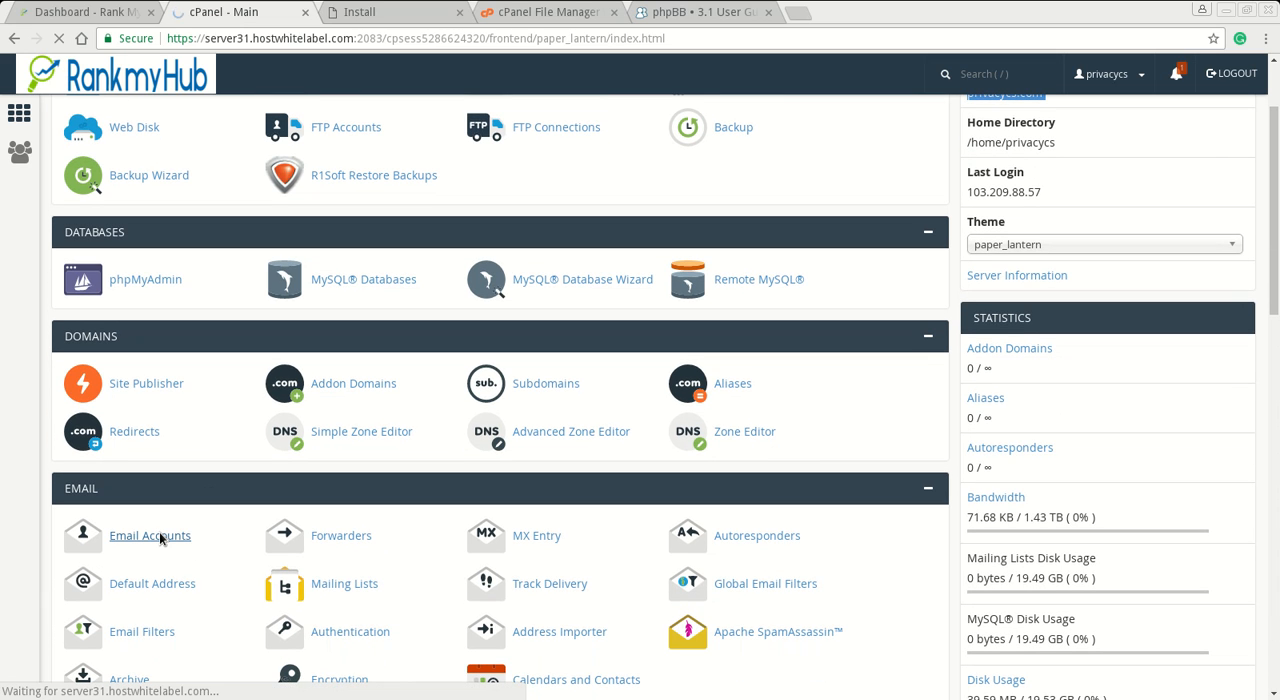
scroll(182, 492, down, 5)
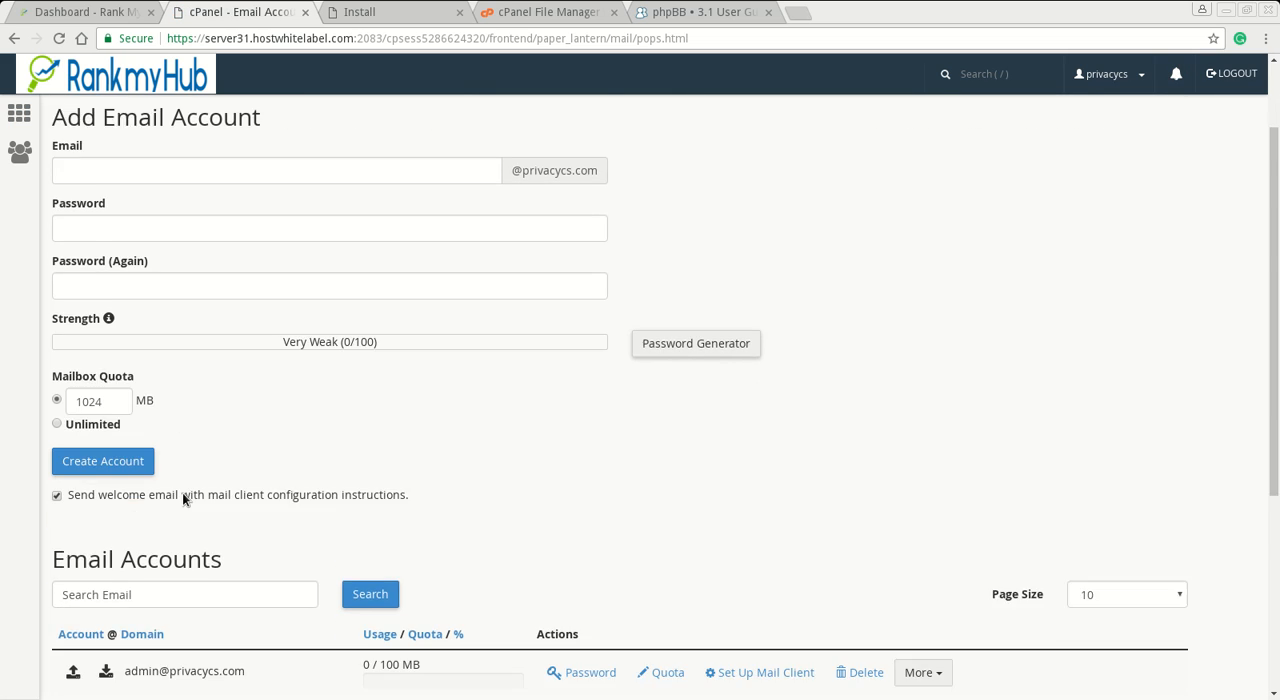
scroll(182, 492, up, 1)
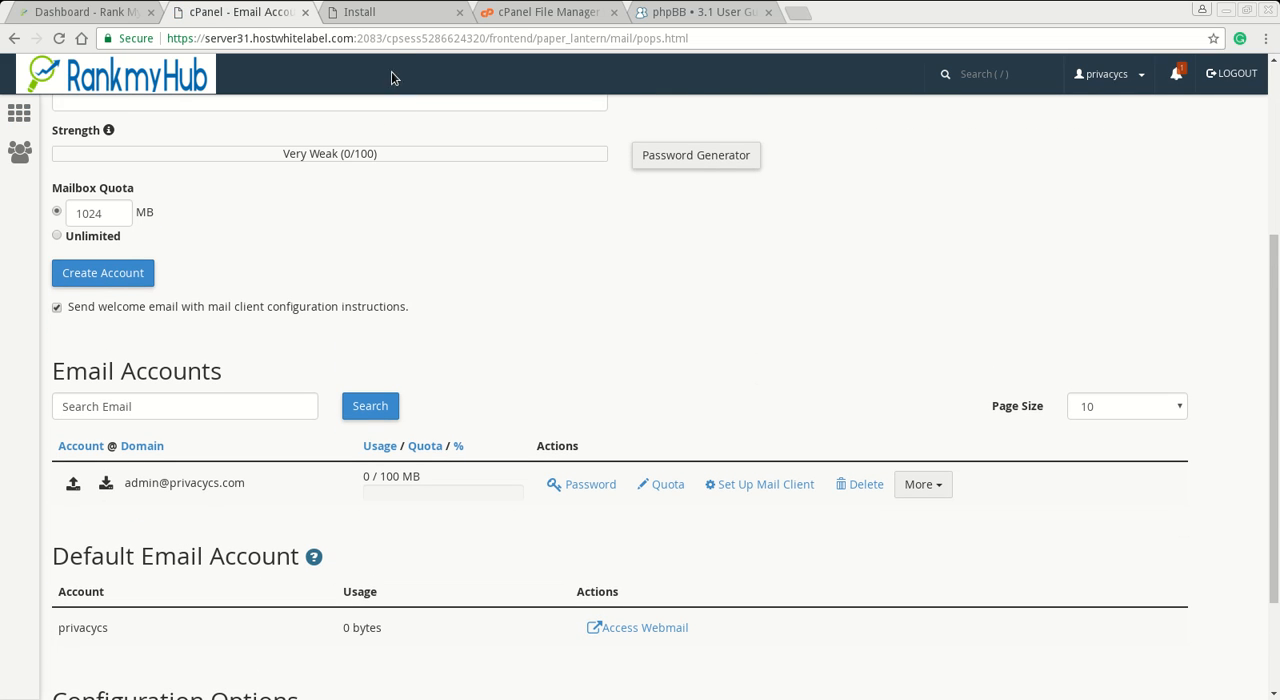
- Return to the installer and submit the e-mail configuration with board-wide emails enabled, no SMTP server and PLAIN authentication
click(543, 14)
click(393, 14)
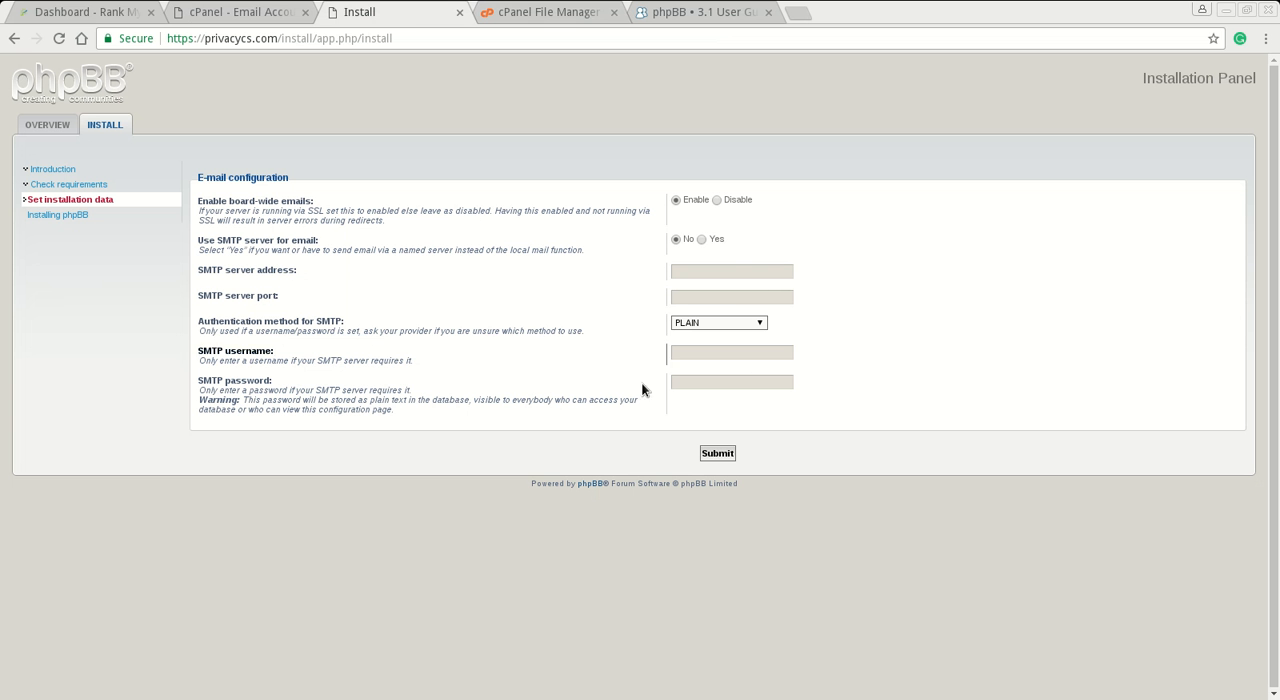
click(717, 324)
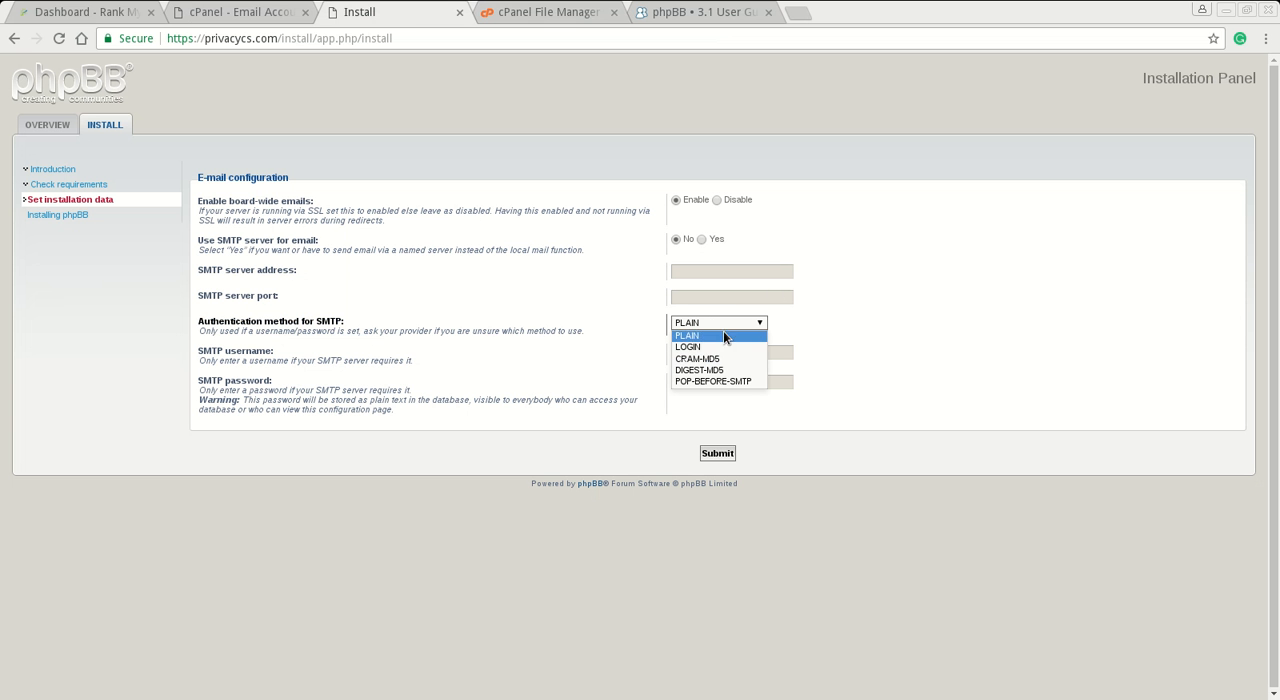
click(864, 296)
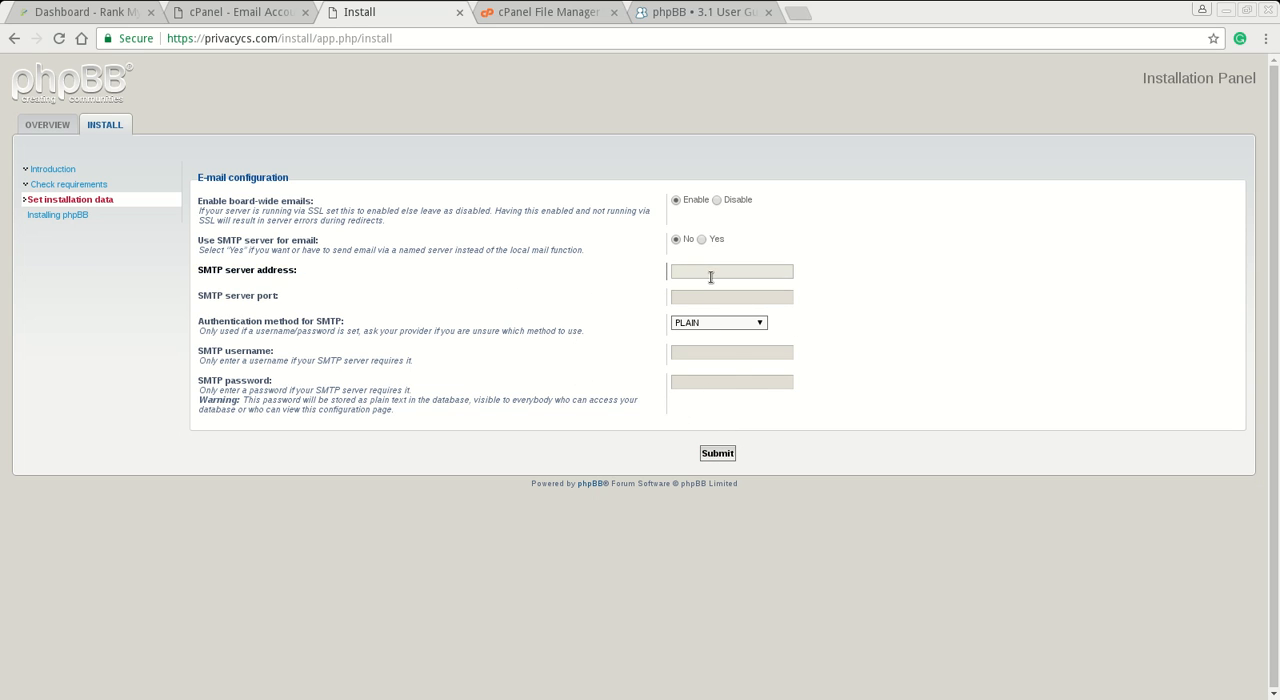
click(714, 453)
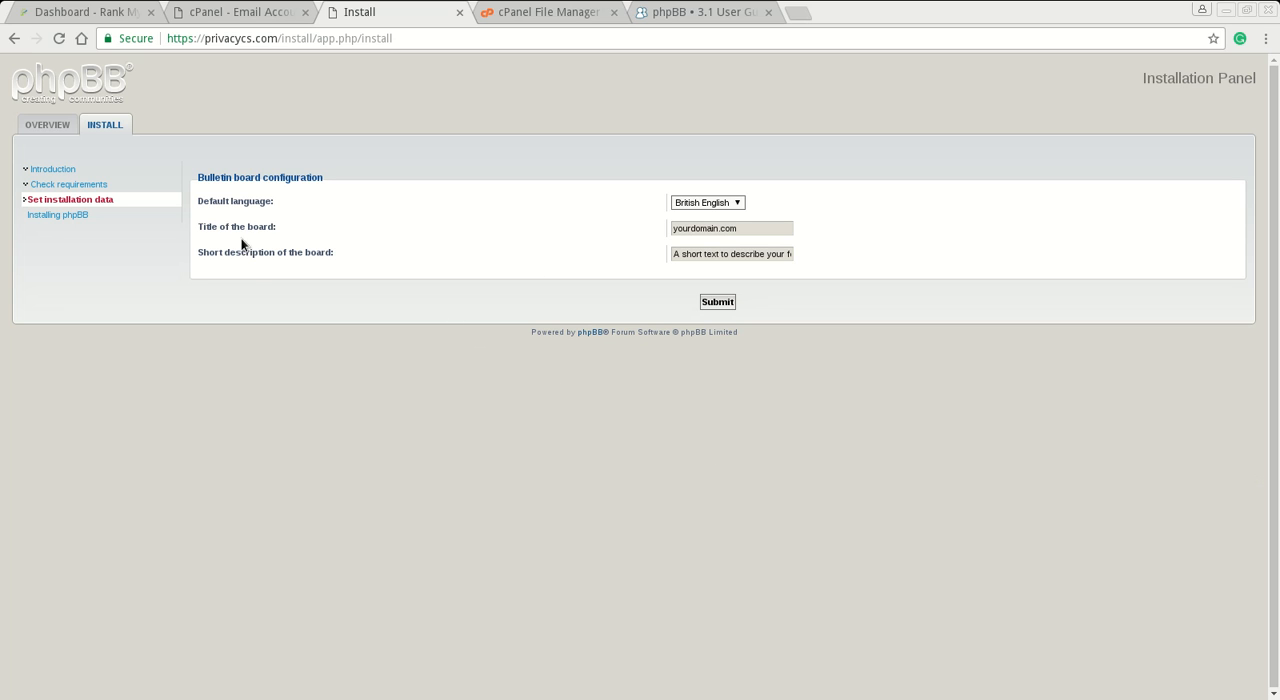
- Set the title of the board to "Privacy CS" in the bulletin board configuration
click(756, 234)
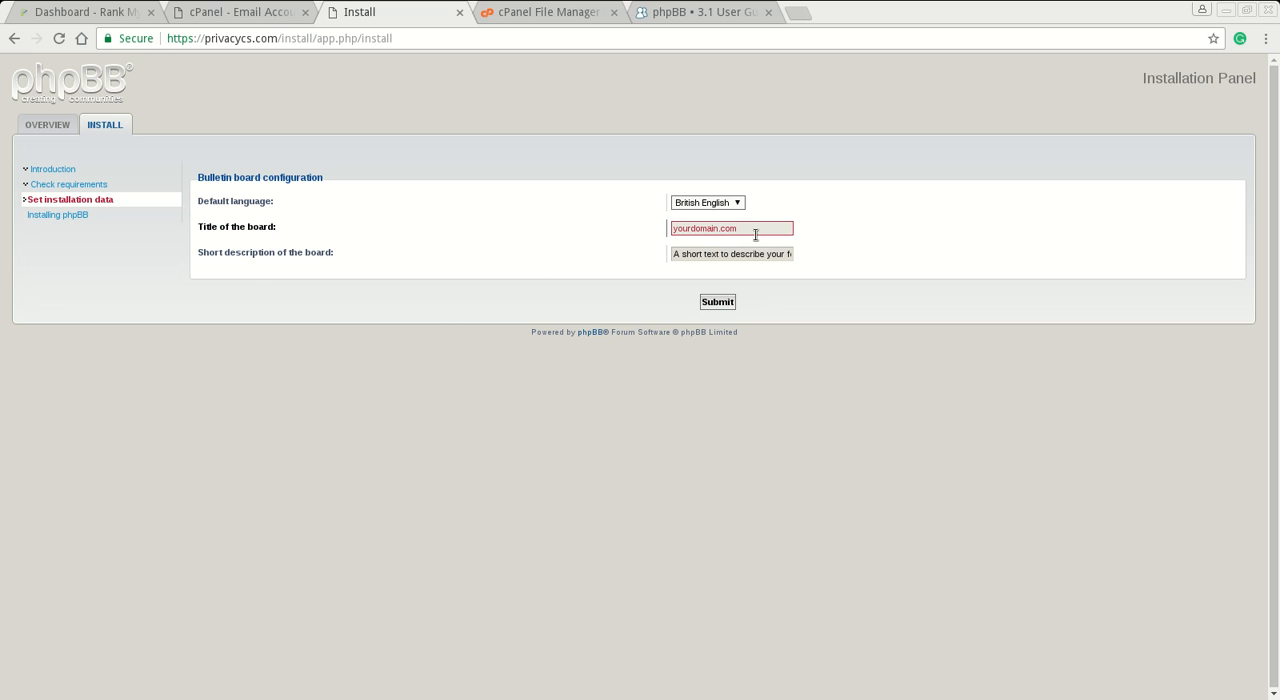
key(BackSpace)
key(BackSpace)
key(BackSpace)
key(BackSpace)
key(BackSpace)
key(BackSpace)
key(BackSpace)
key(BackSpace)
key(BackSpace)
key(BackSpace)
key(BackSpace)
key(BackSpace)
key(BackSpace)
text(Privacy CS)
key(Tab)
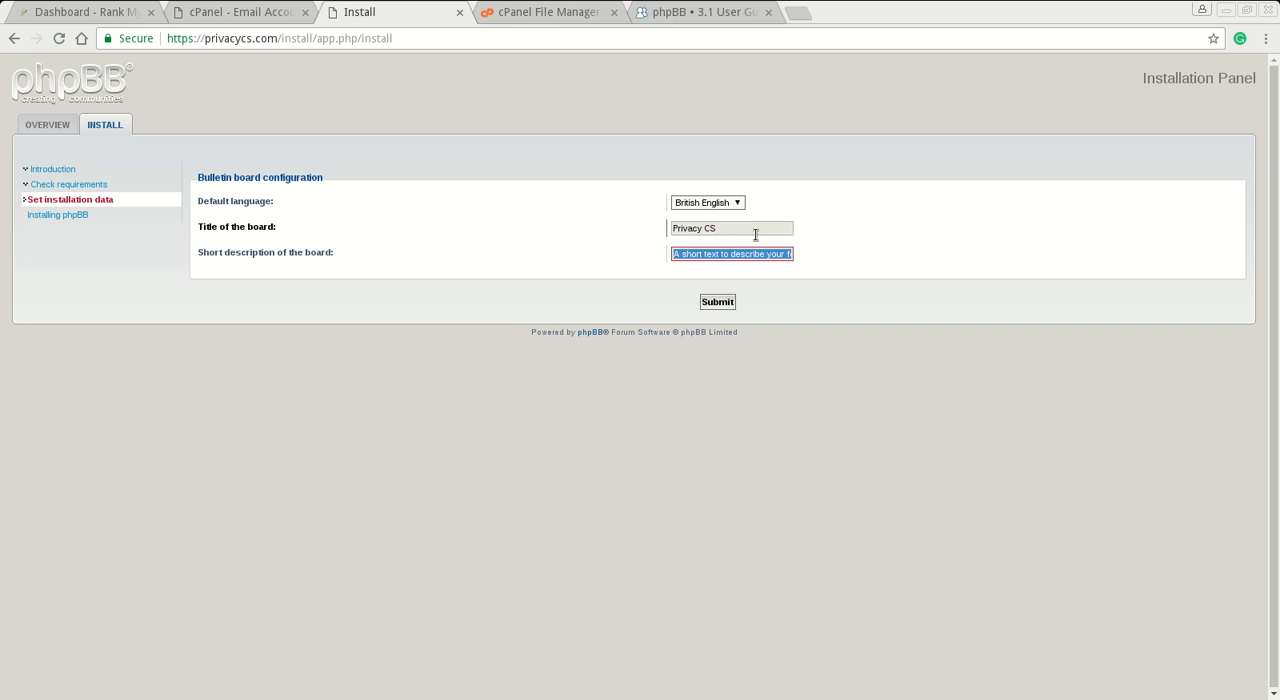
- Set the short description of the board to "Forum", submit to complete the installation and open the ACP
key(BackSpace)
text(Forum)
click(728, 307)
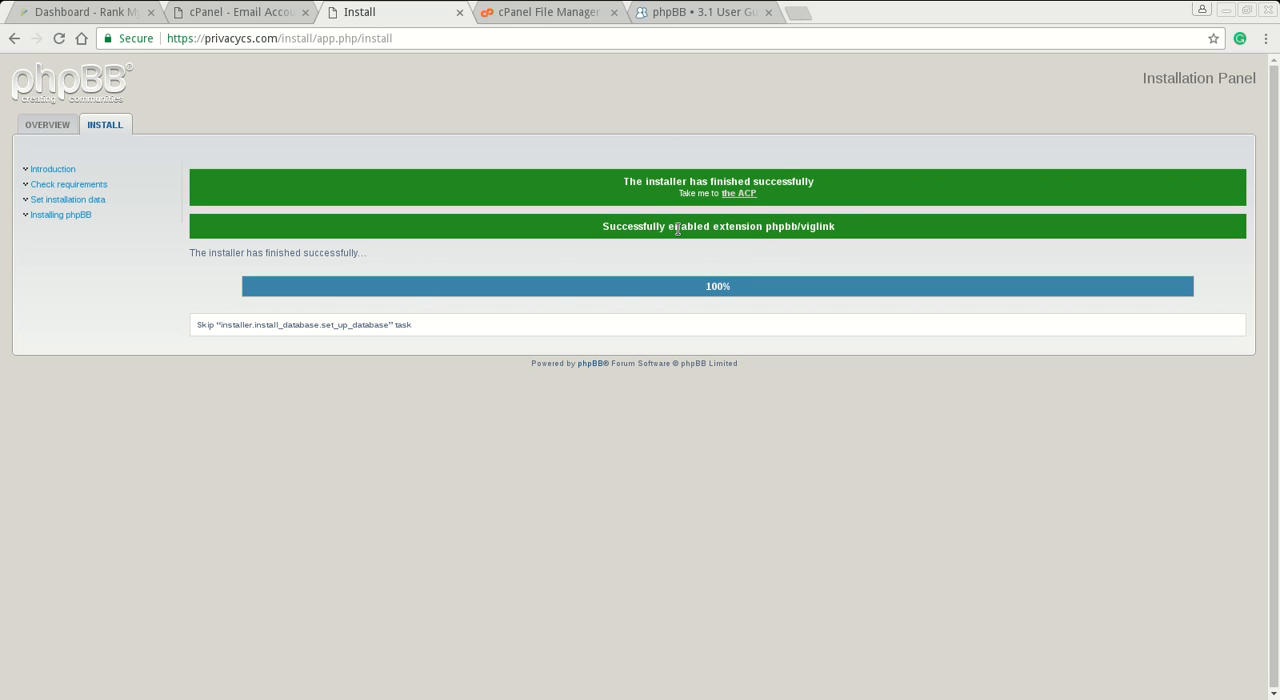
click(746, 195)
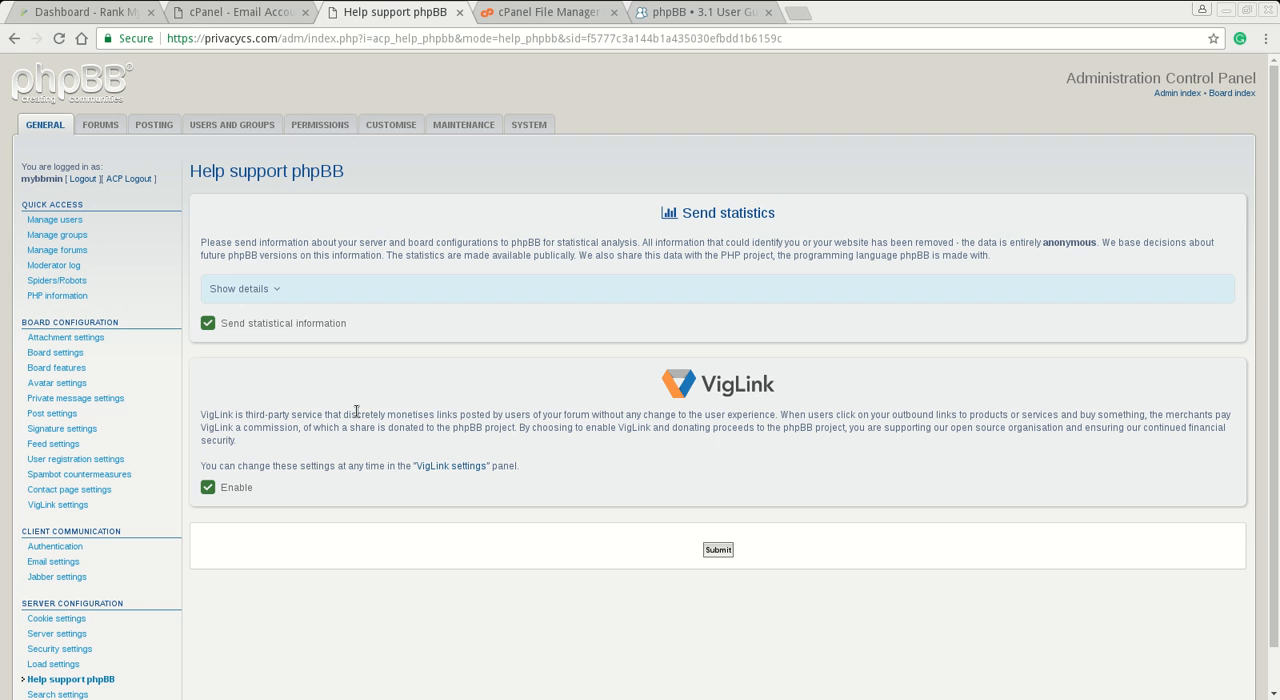
- Open the board's security settings and set the password complexity to "Must contain symbols"
scroll(356, 411, down, 1)
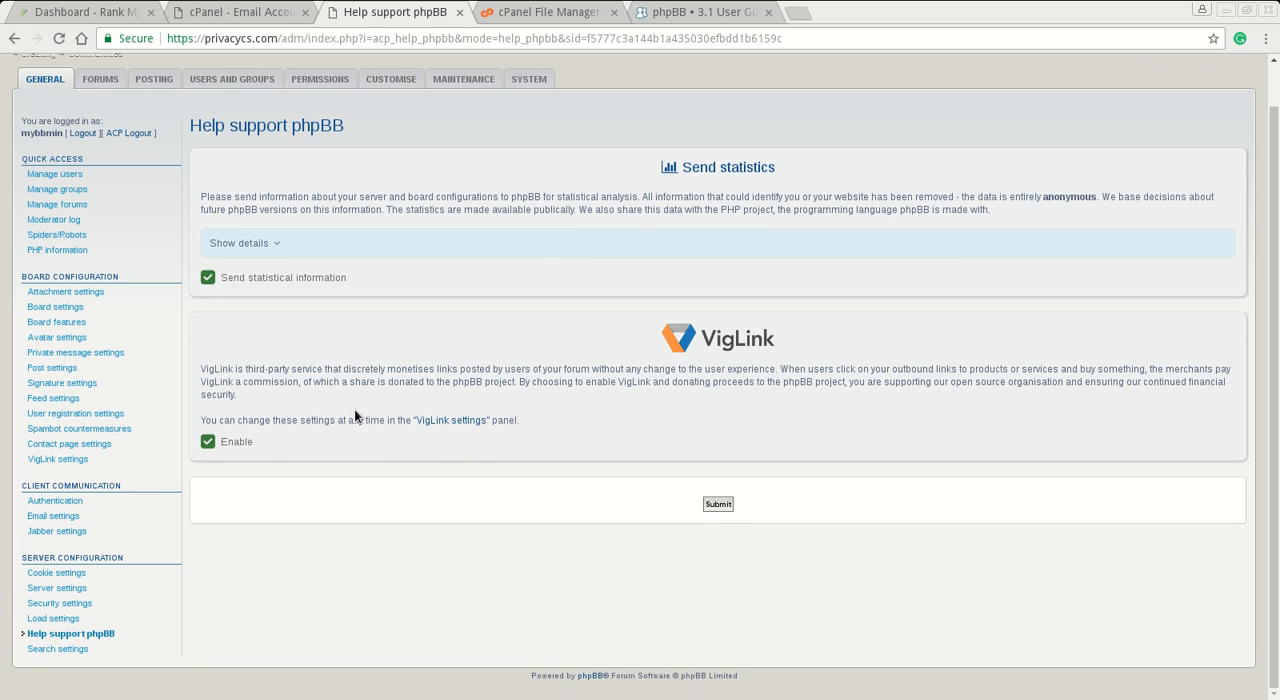
click(104, 607)
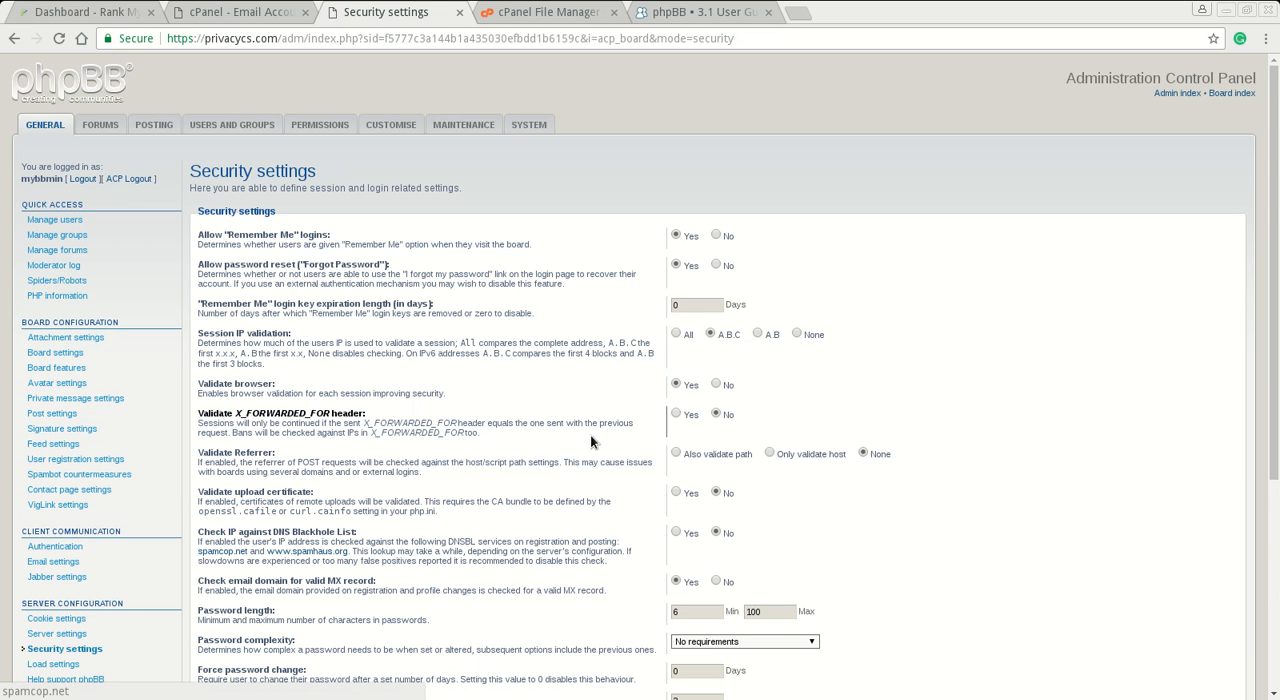
scroll(374, 463, down, 5)
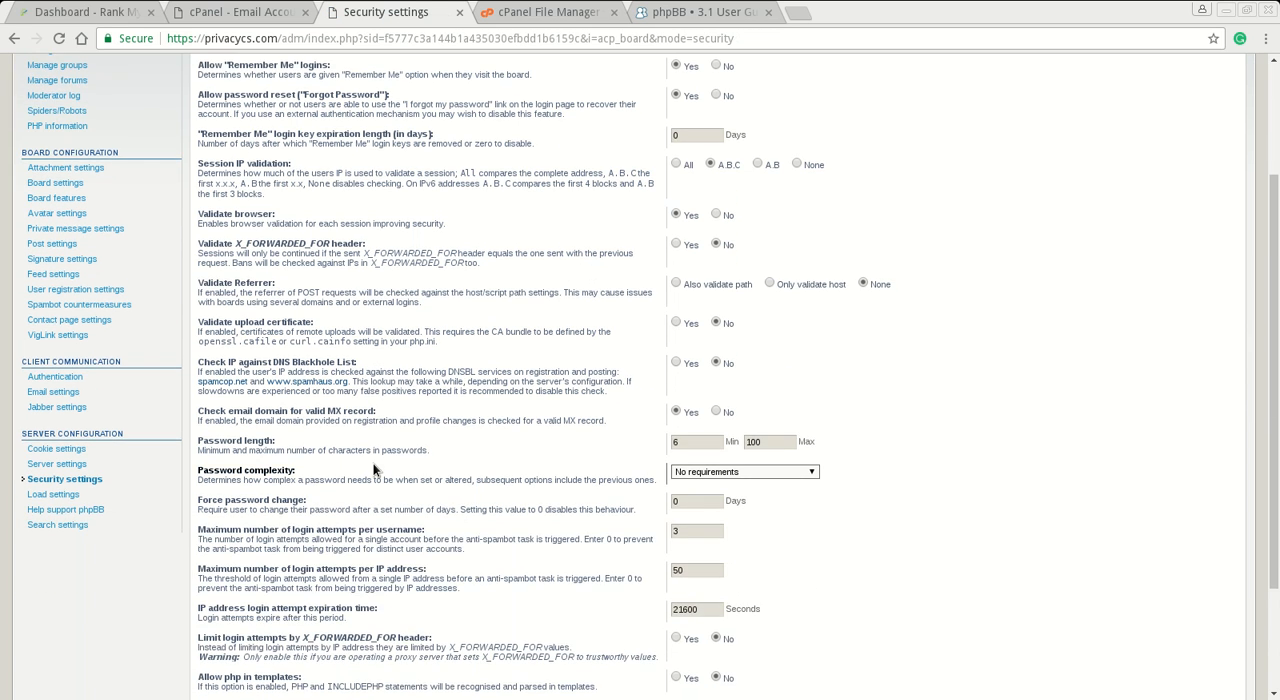
click(409, 448)
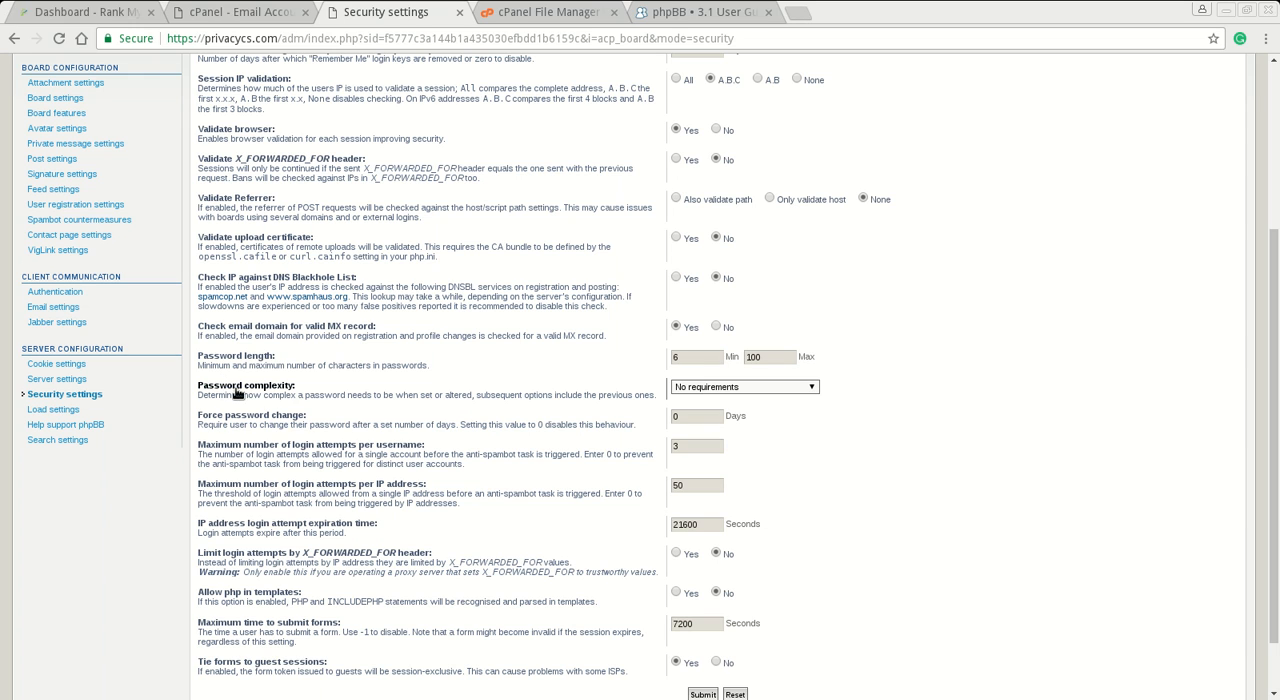
click(780, 388)
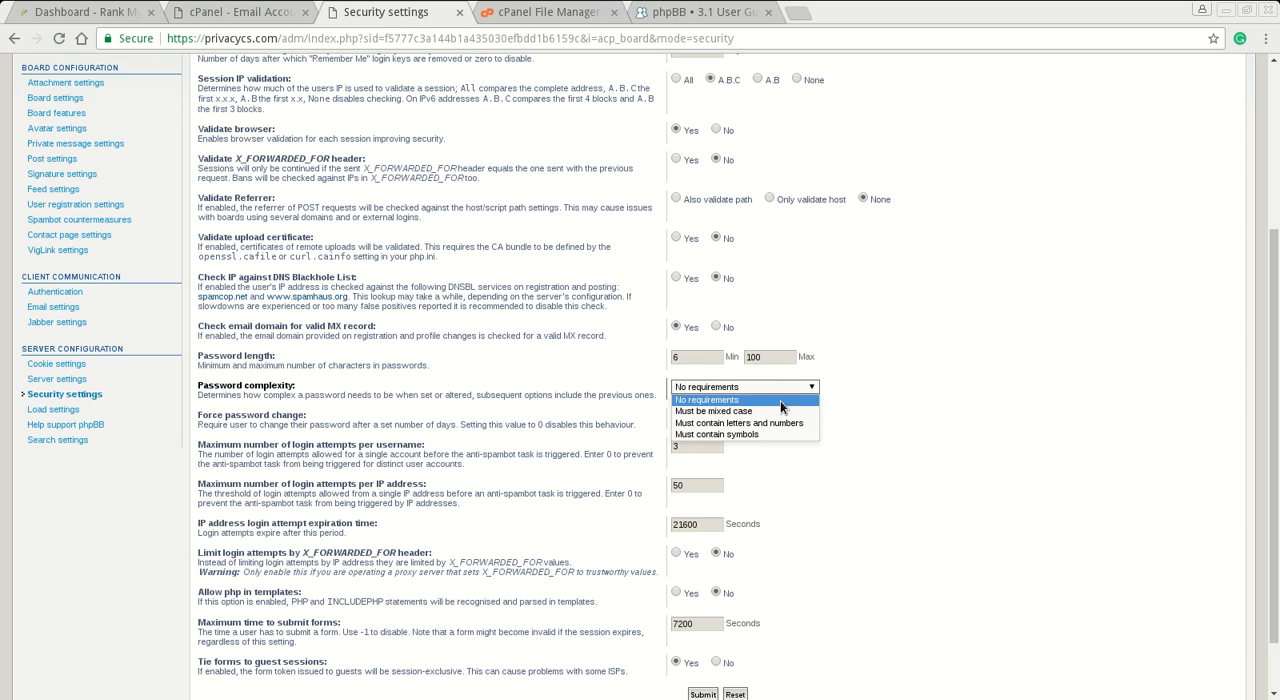
click(777, 434)
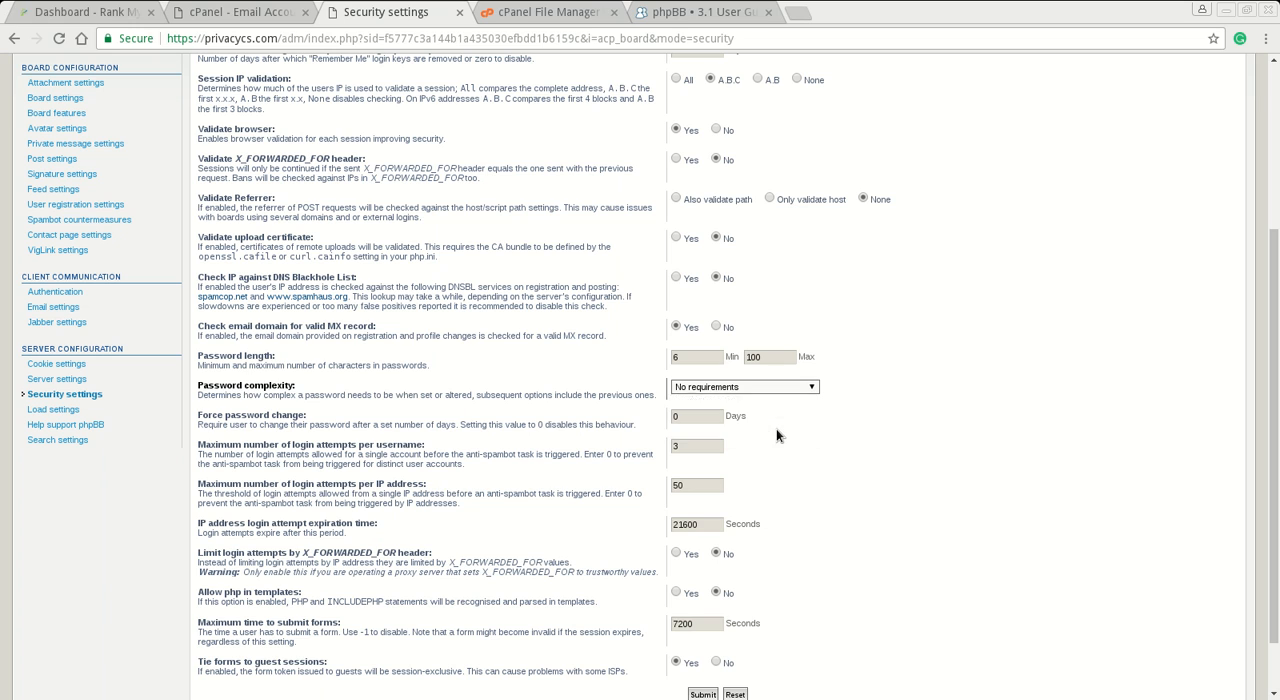
- Set the forced password change interval to 60 days in the security settings
click(717, 420)
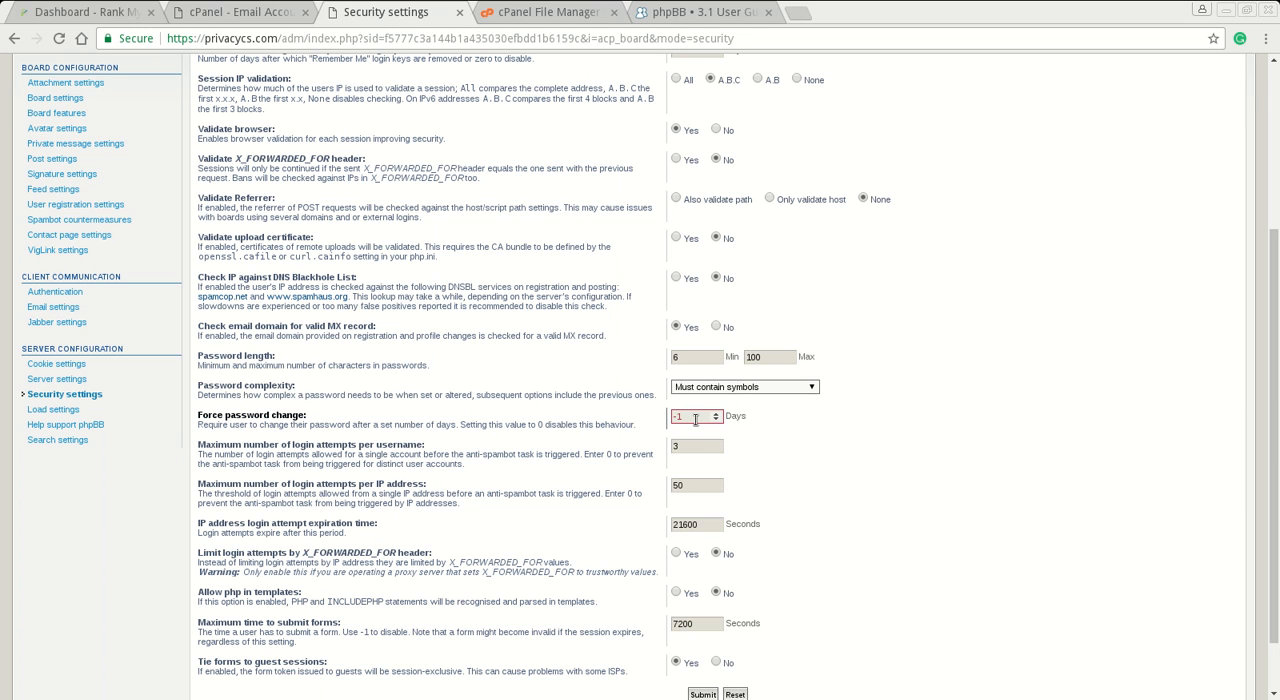
key(BackSpace)
key(BackSpace)
text(60)
scroll(446, 416, up, 1)
scroll(446, 416, up, 1)
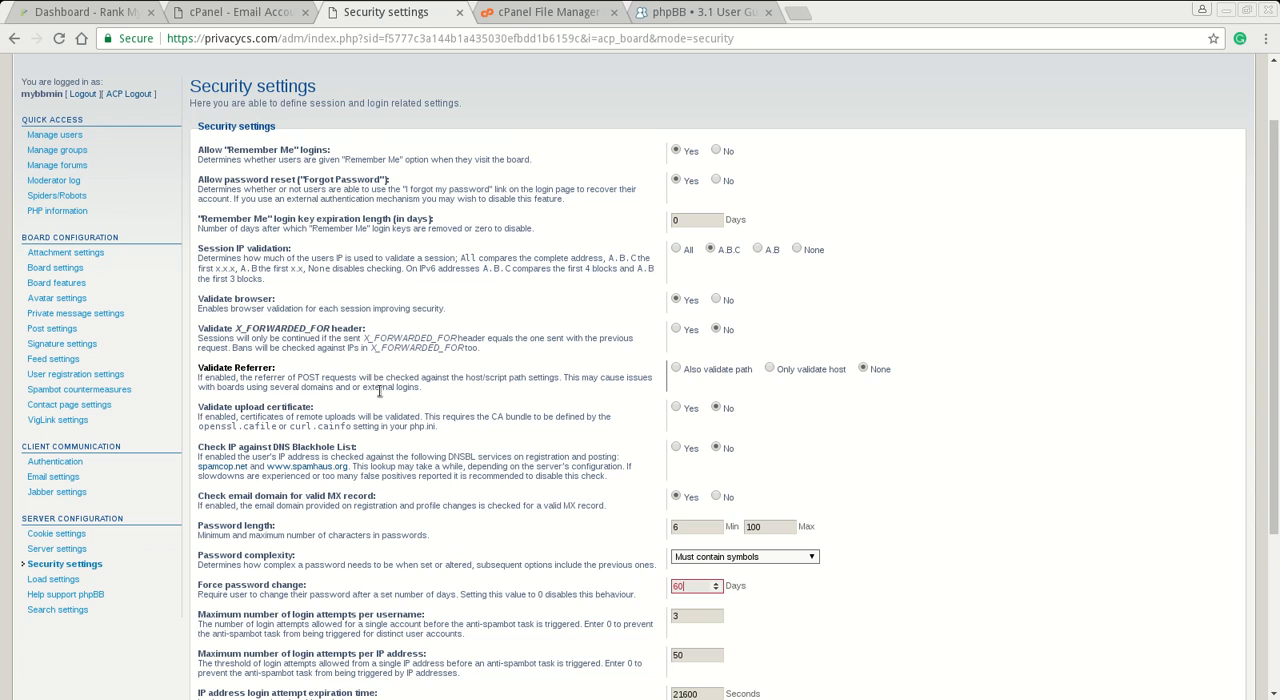
scroll(380, 390, down, 1)
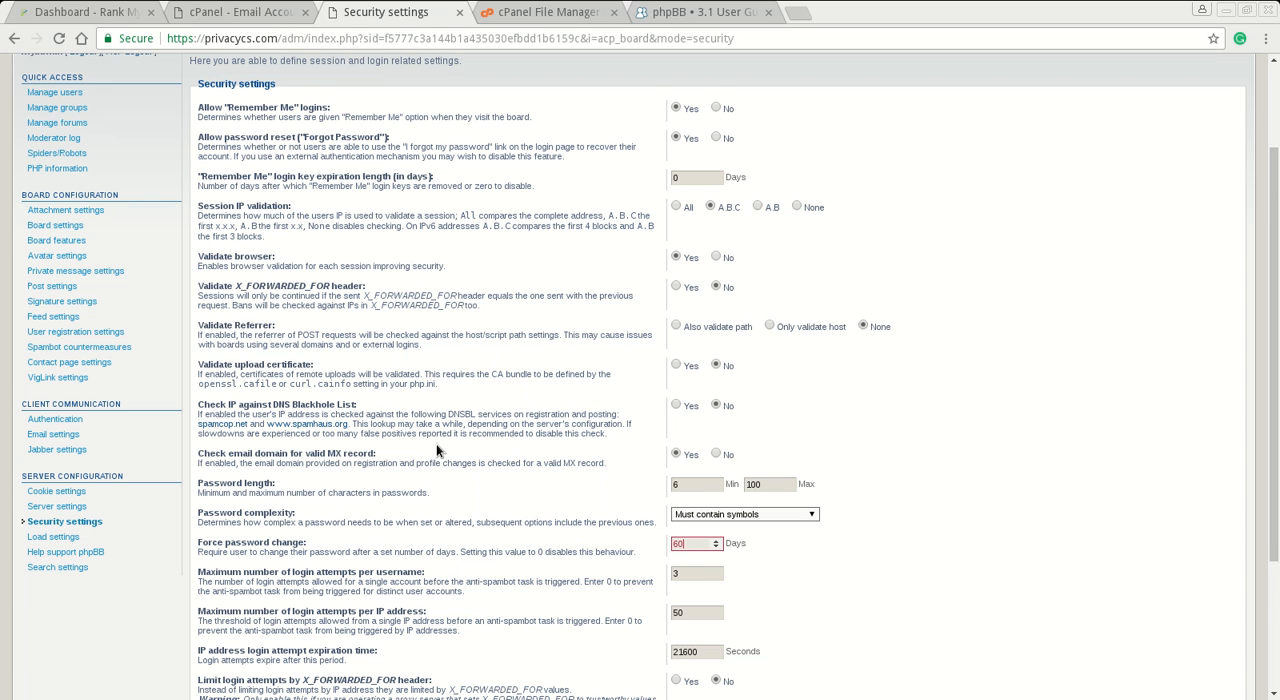
scroll(436, 444, down, 2)
scroll(450, 390, down, 3)
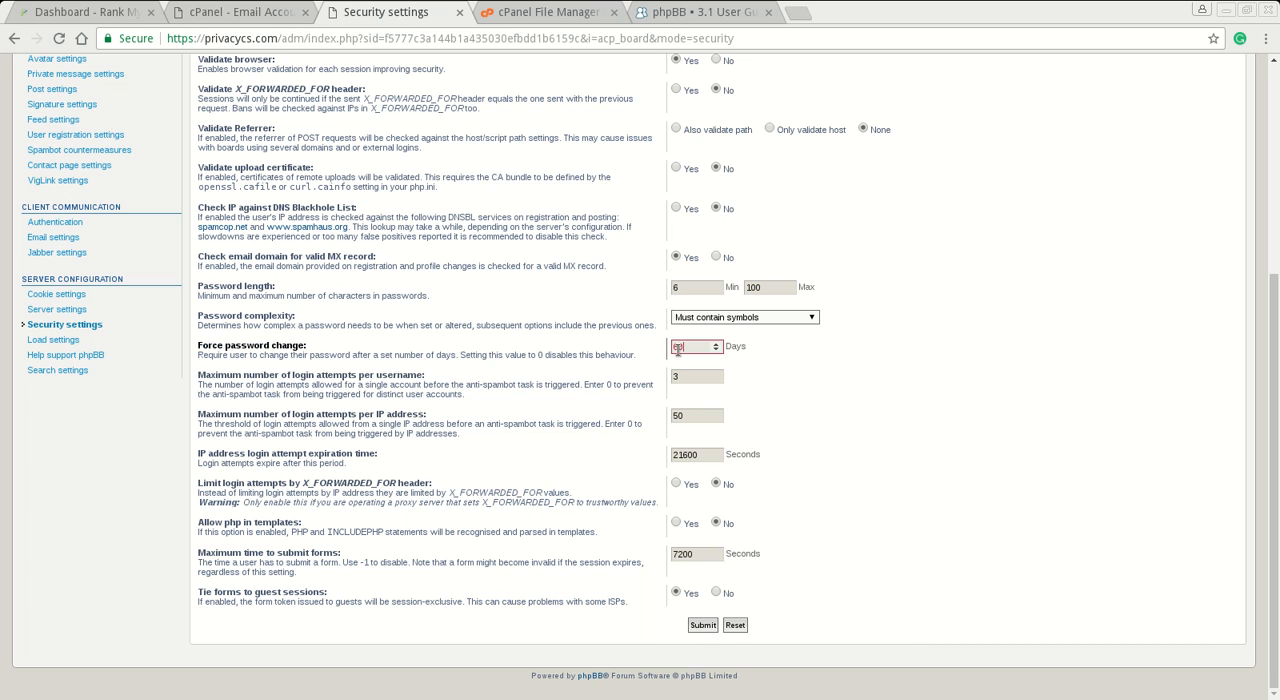
- Set the minimum password length to 12 characters and submit the security settings
click(696, 291)
key(BackSpace)
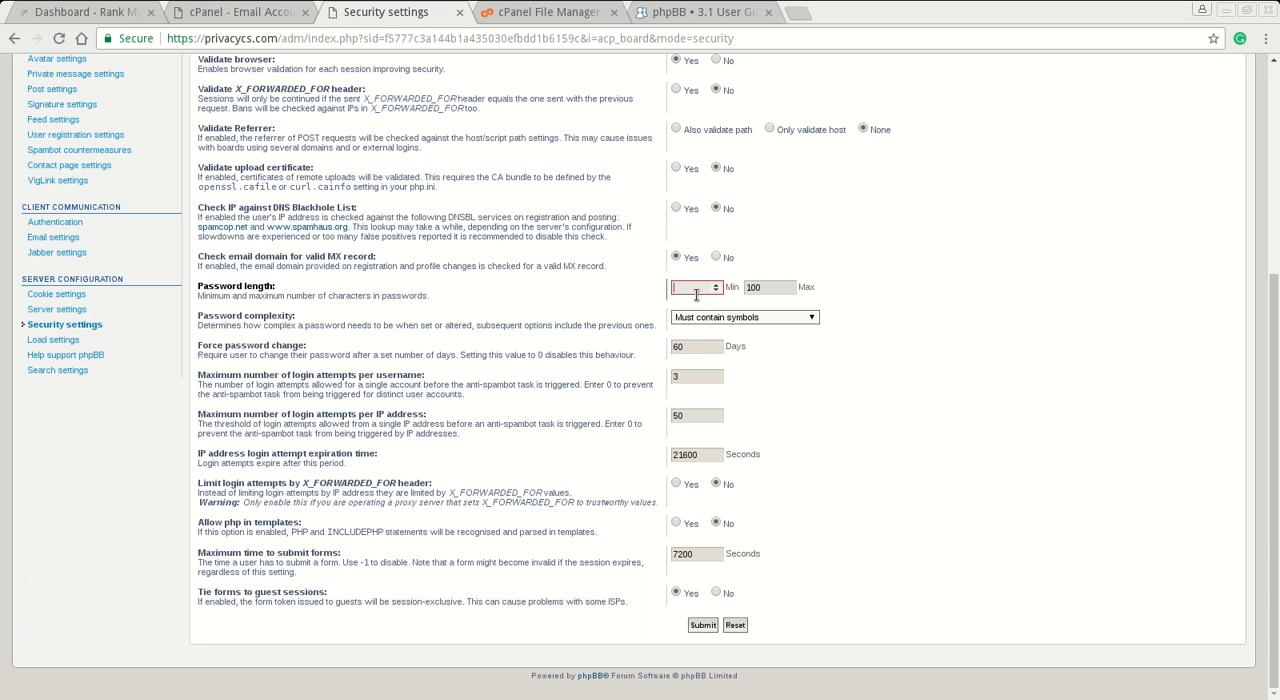
text(12)
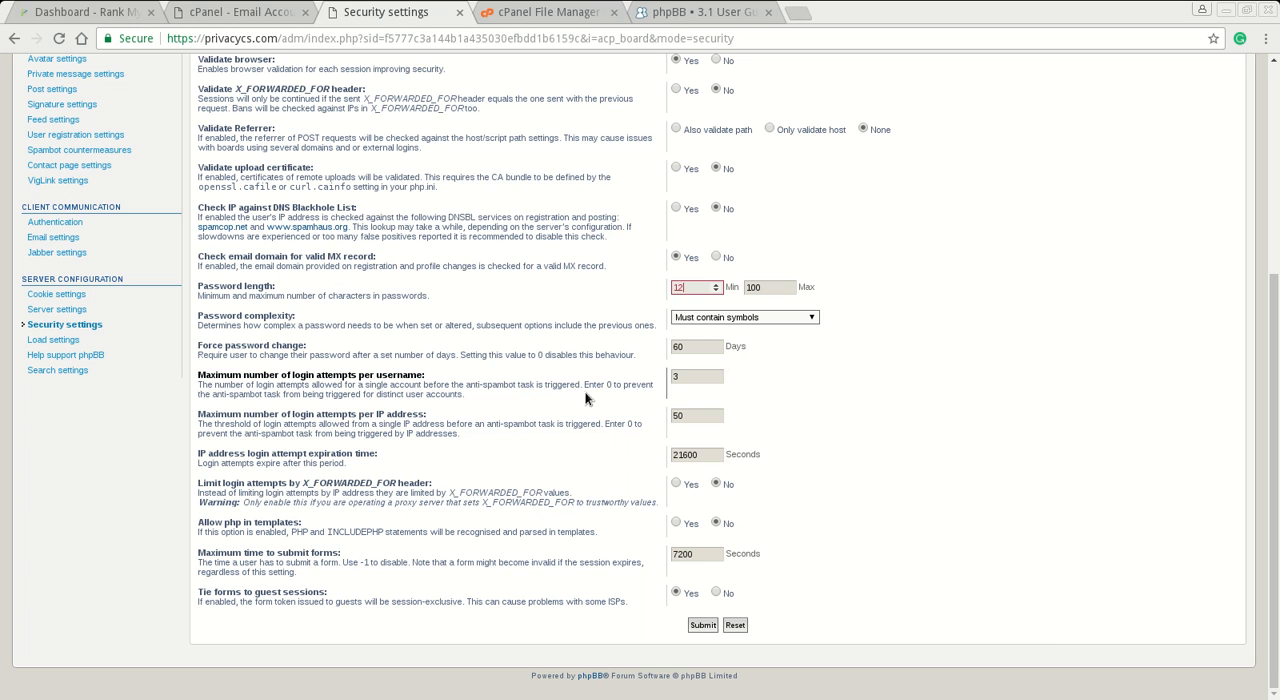
click(711, 628)
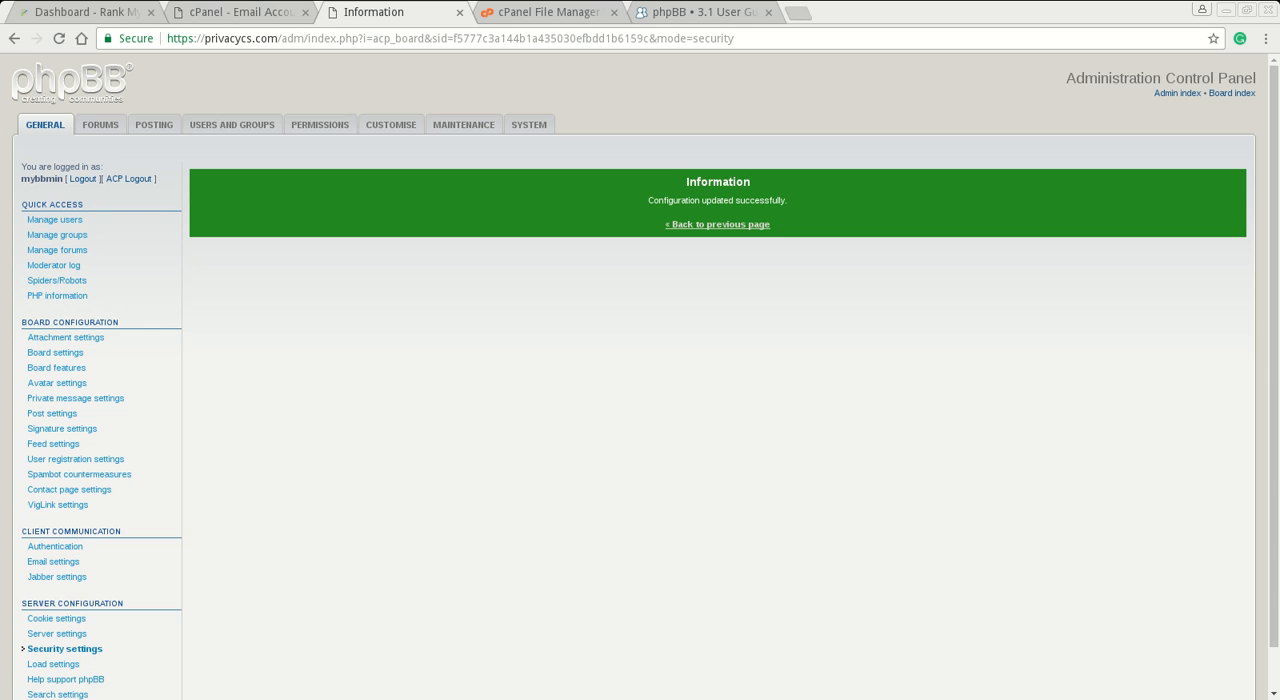
mouse_move(0, 0)
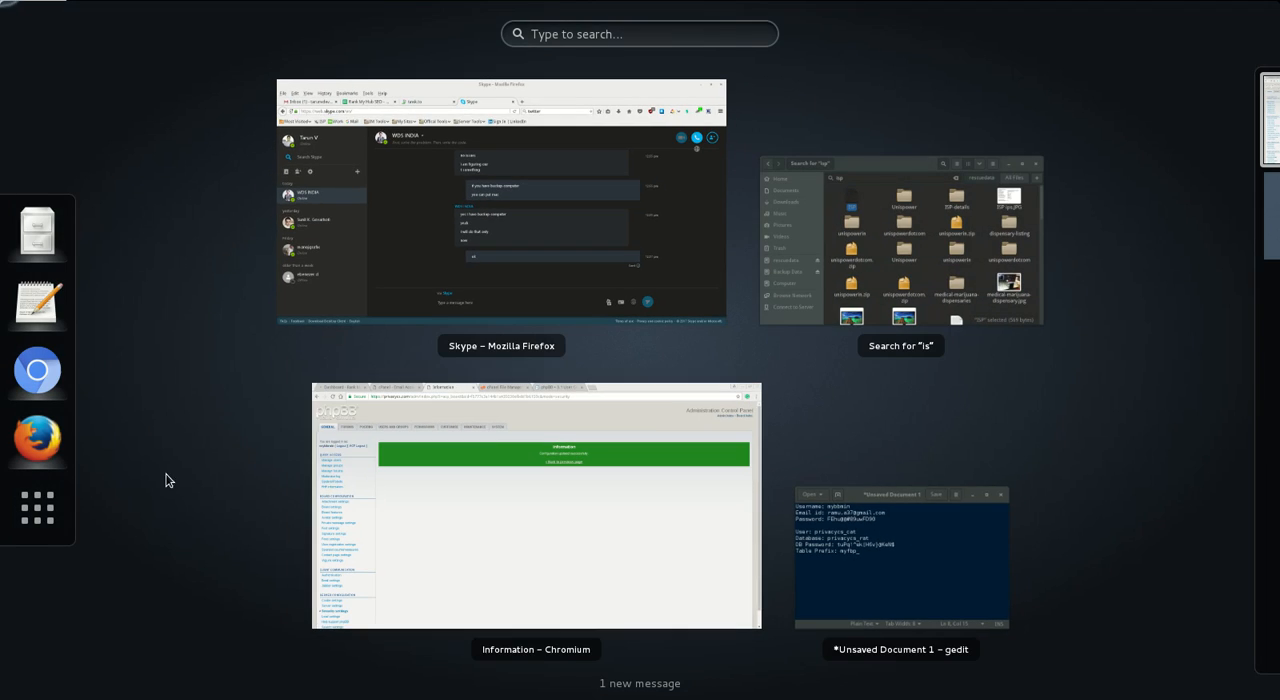
click(487, 410)
- In the server settings, enable URL rewriting, GZip compression and running periodic tasks from system cron, and submit the changes
scroll(295, 490, down, 1)
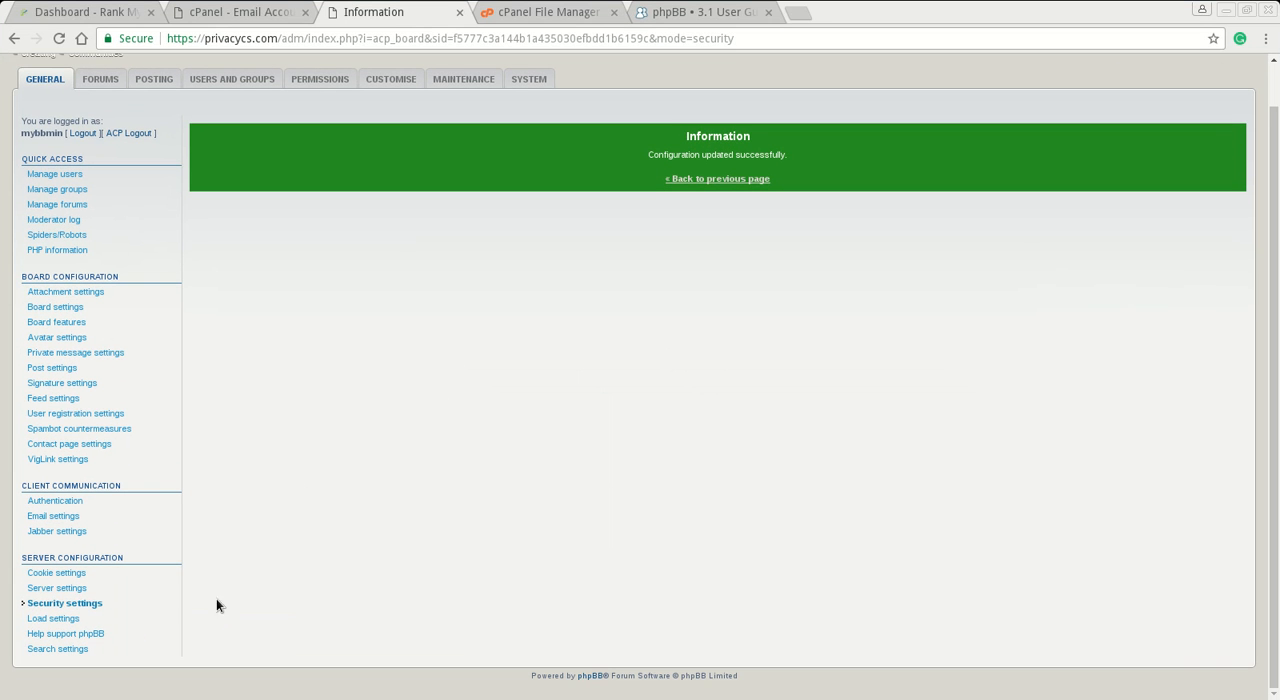
click(104, 594)
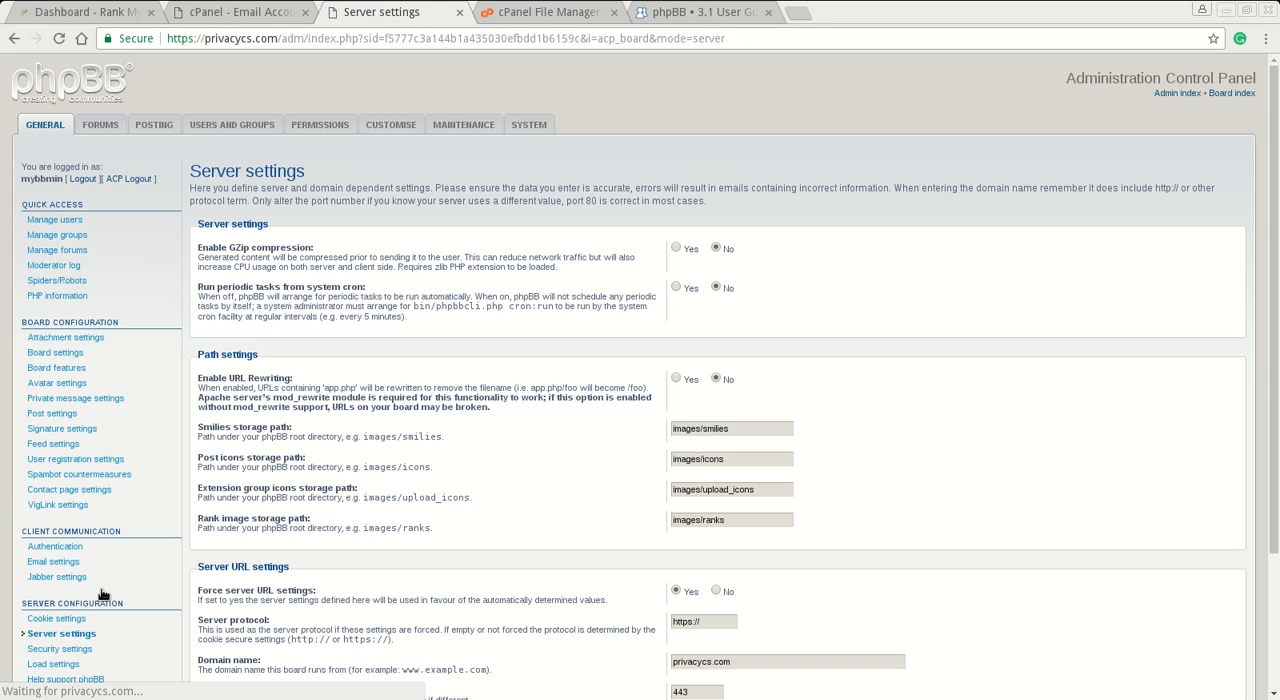
scroll(403, 396, down, 2)
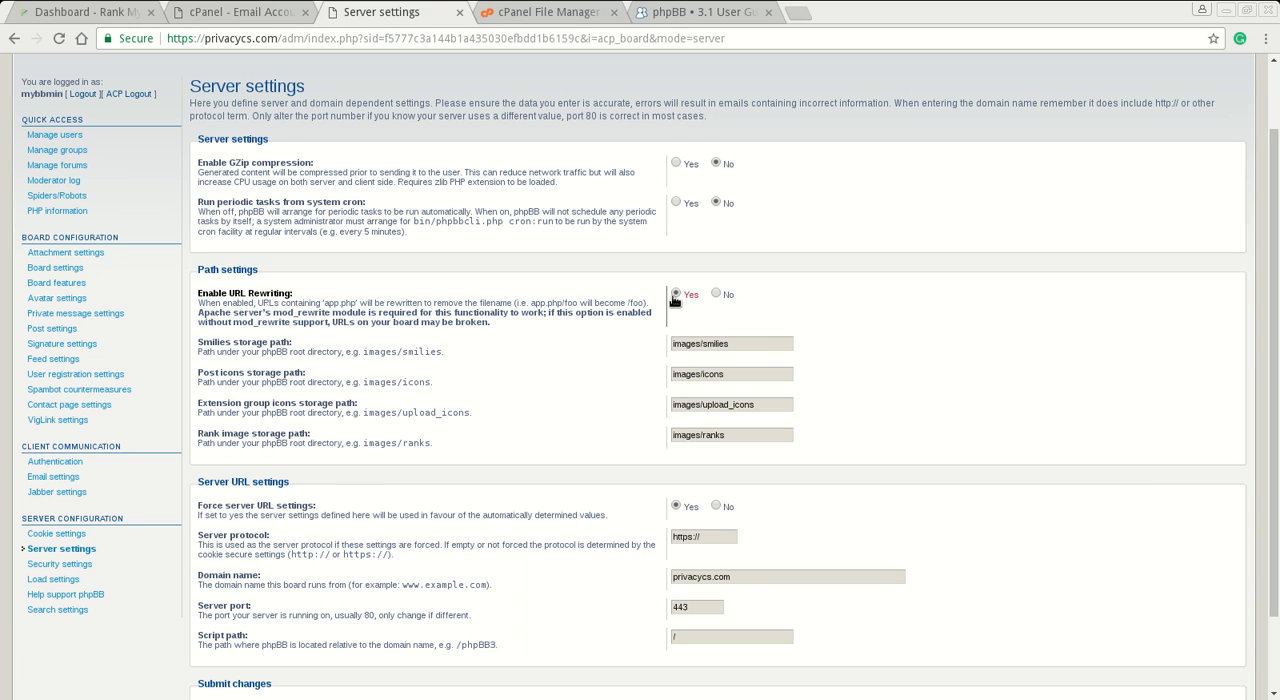
click(676, 163)
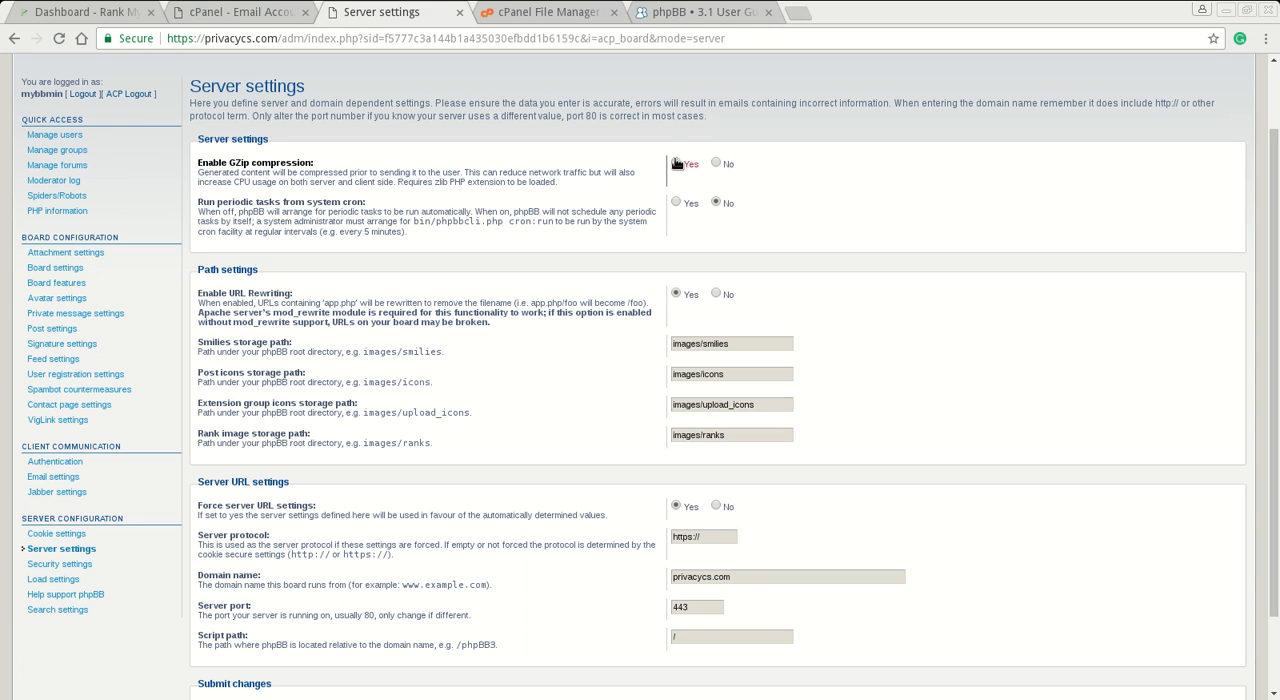
click(675, 204)
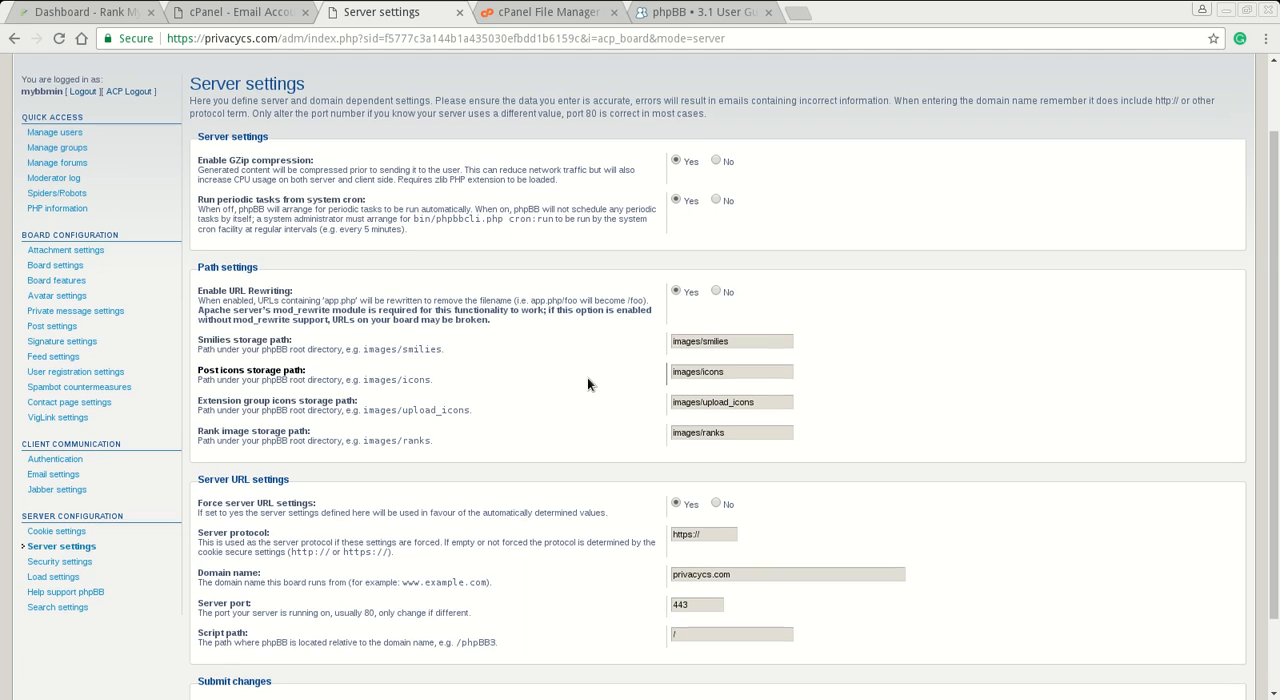
scroll(587, 377, down, 2)
click(702, 625)
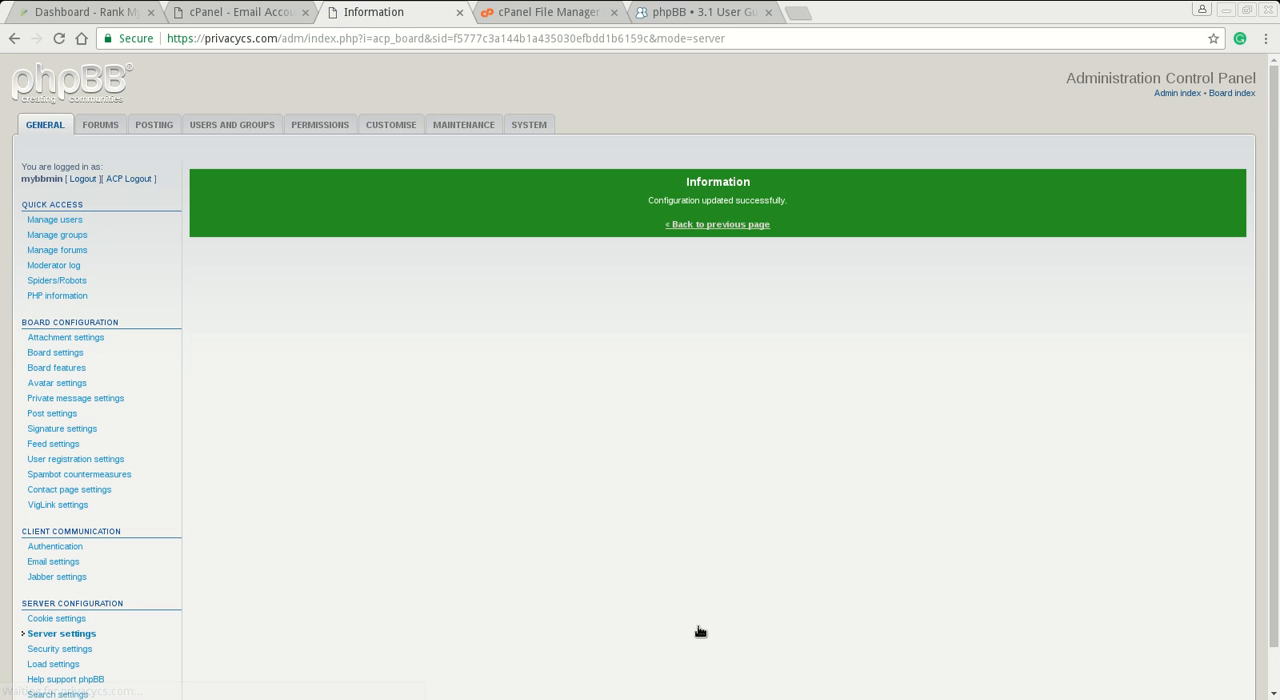
- Review the saved server settings, the Forum administration page and the admin index
click(719, 225)
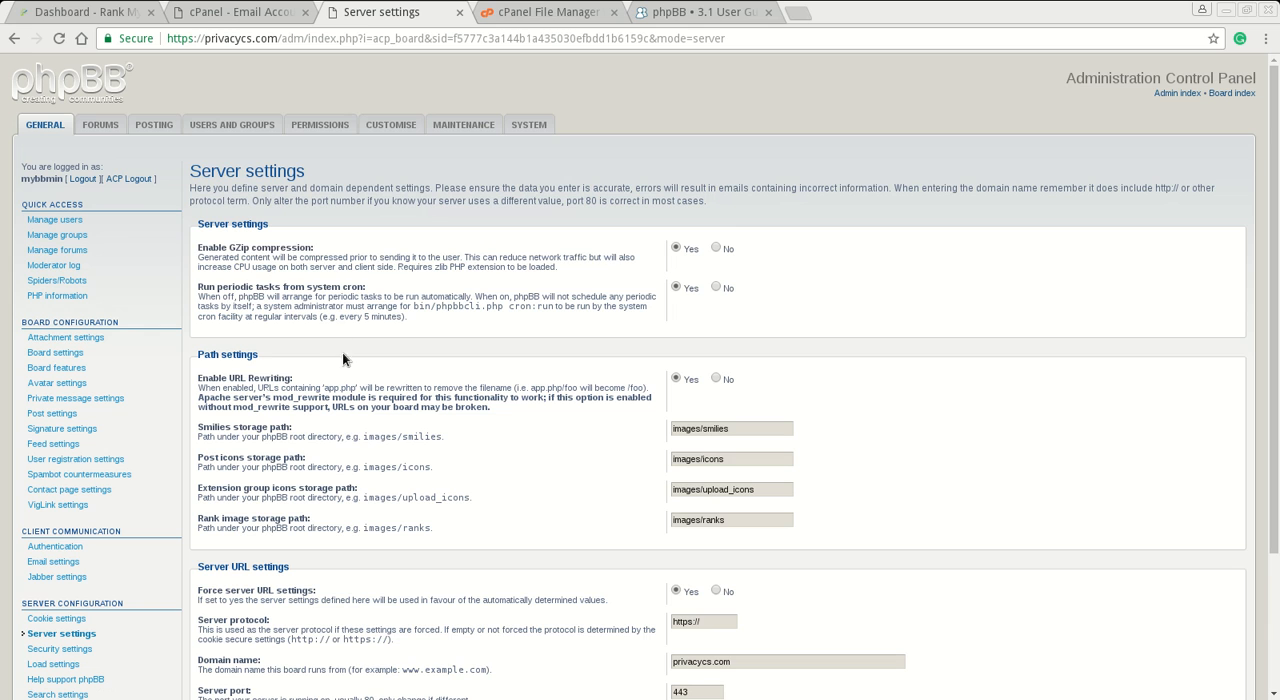
scroll(479, 376, down, 2)
scroll(390, 240, up, 2)
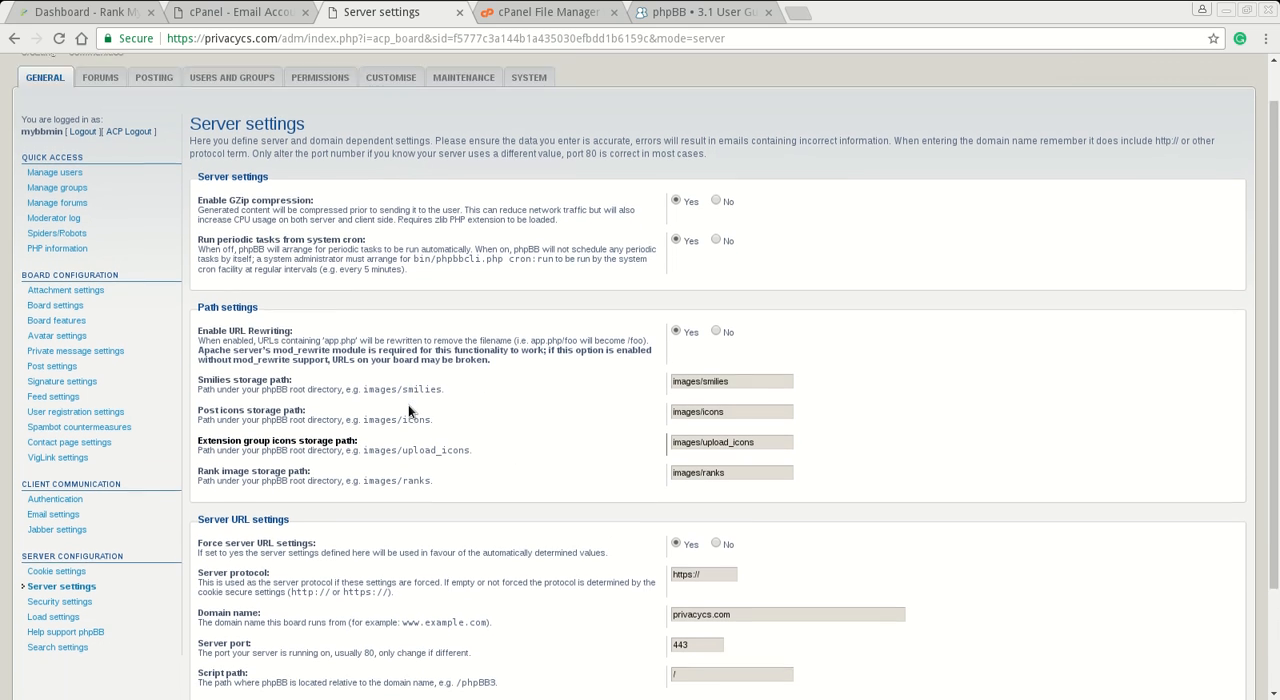
click(100, 127)
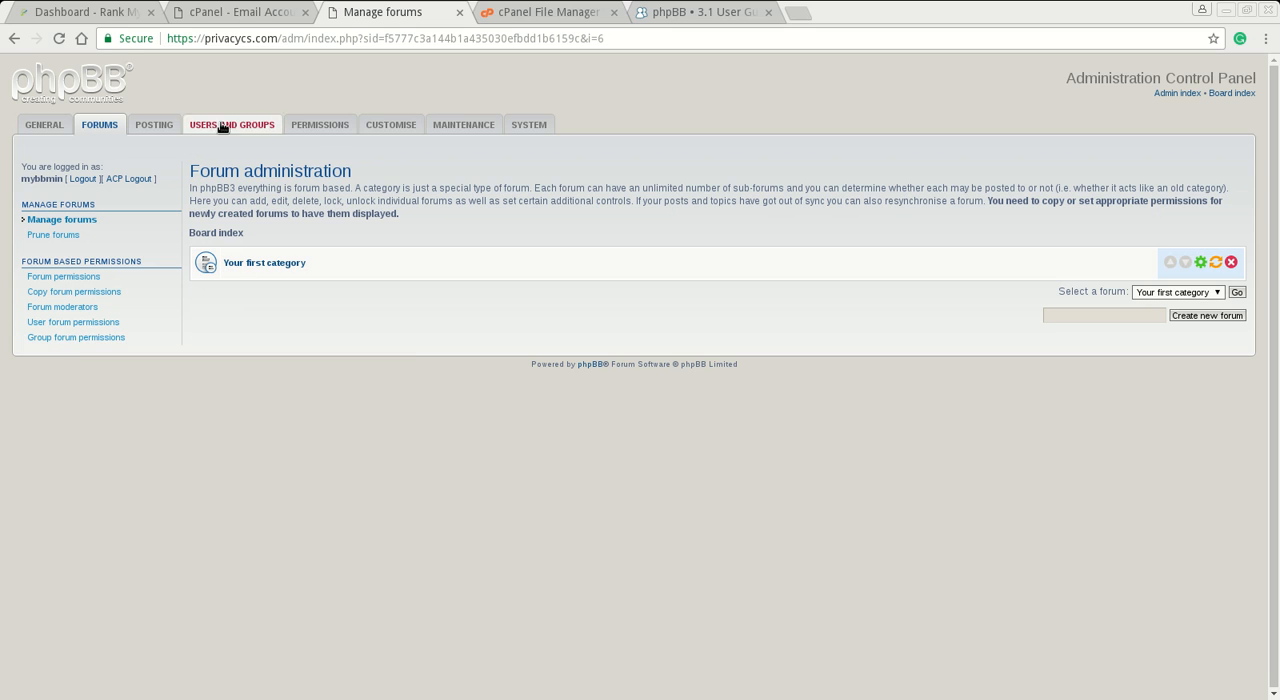
click(1172, 94)
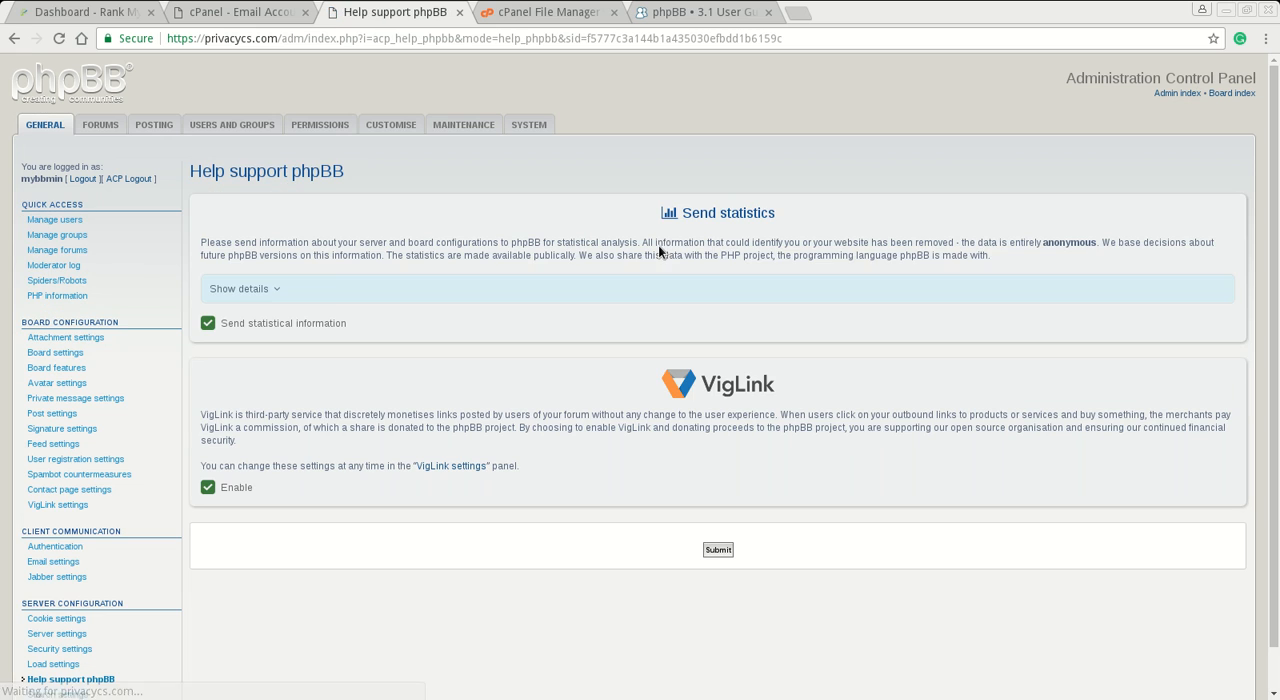
- Open the board index and check the forum's home page, quick links and FAQ page
click(1231, 93)
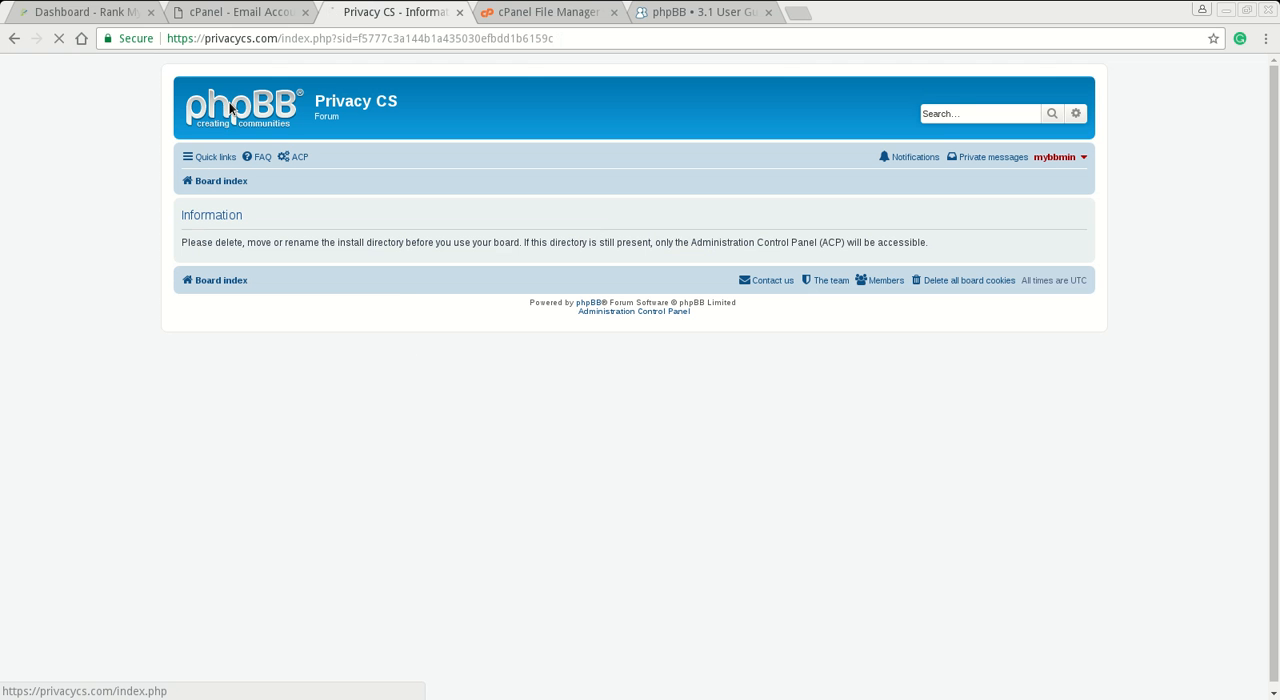
click(231, 107)
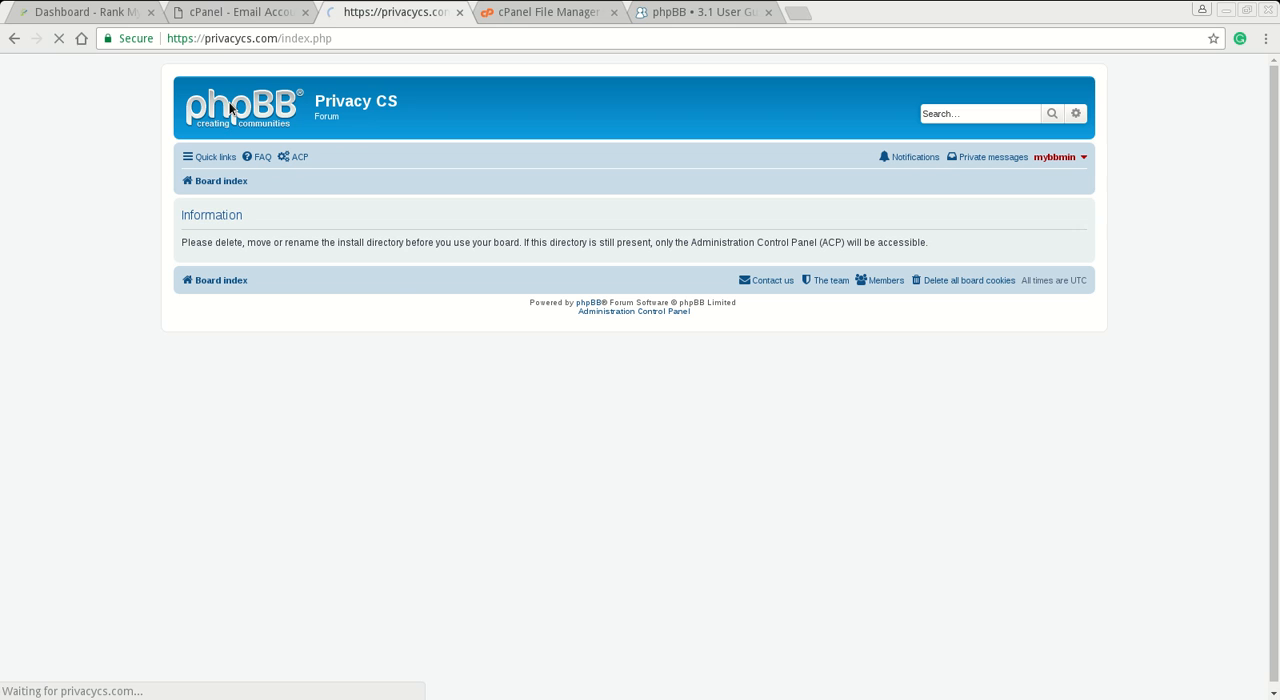
click(221, 158)
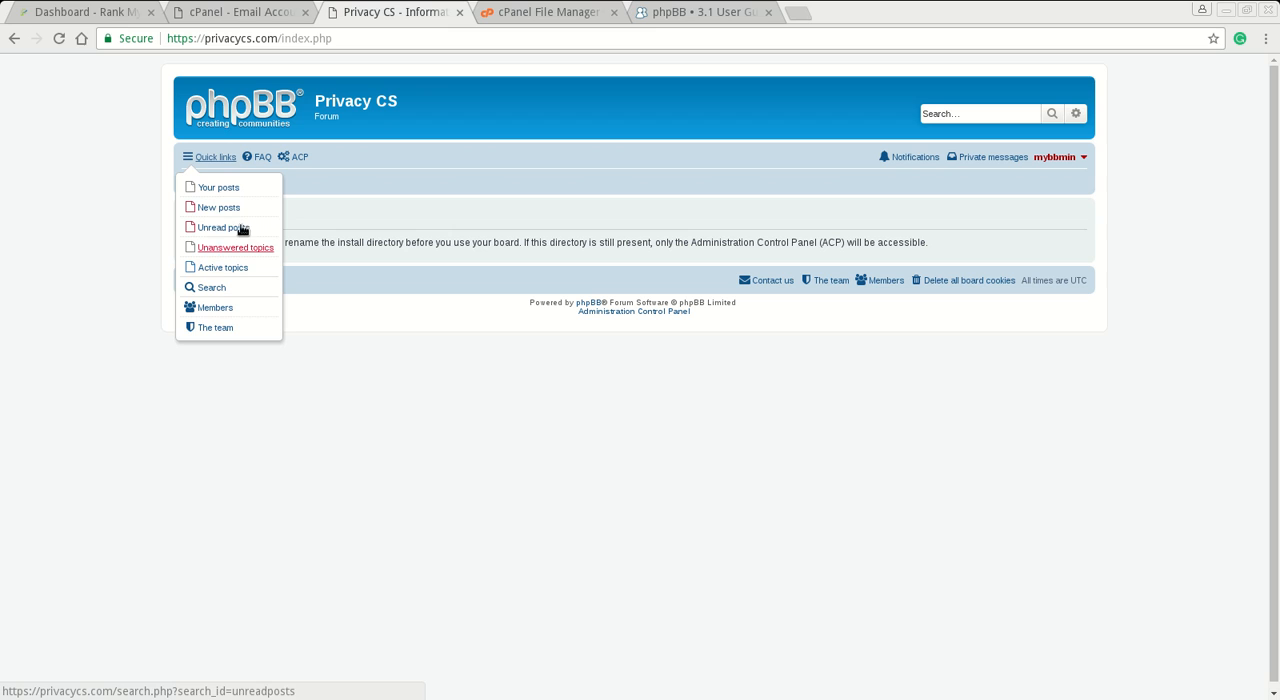
click(259, 165)
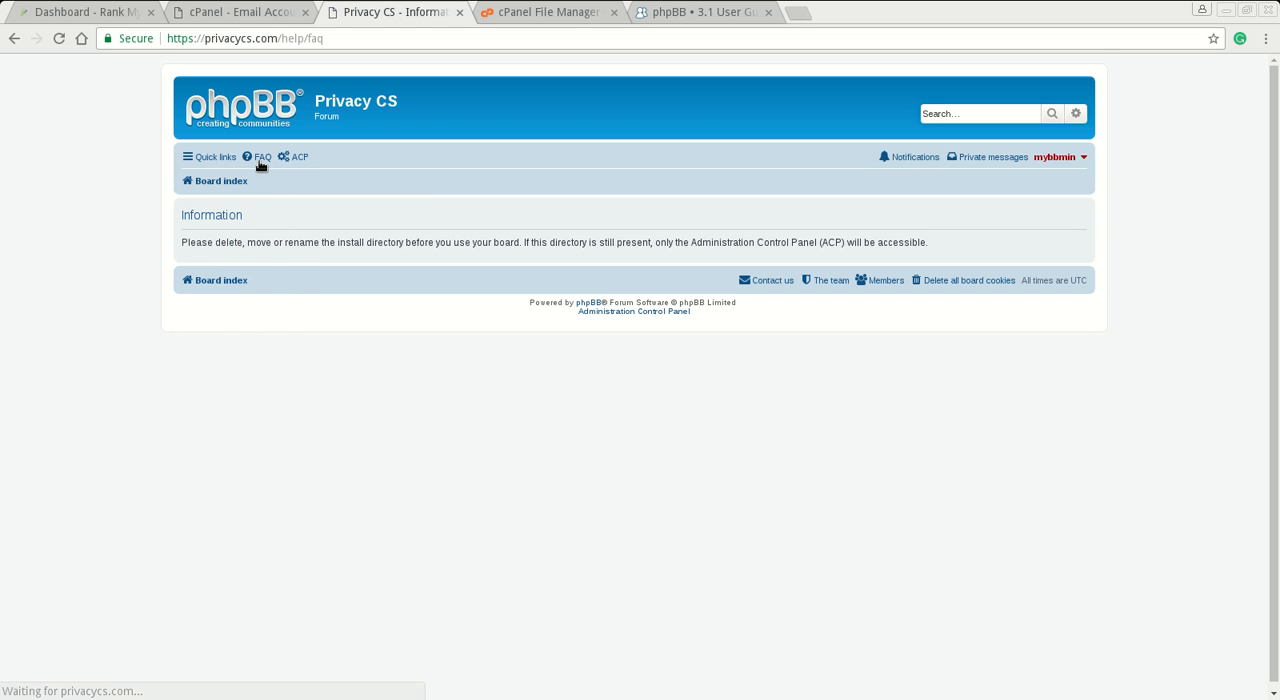
drag(334, 32, 166, 42)
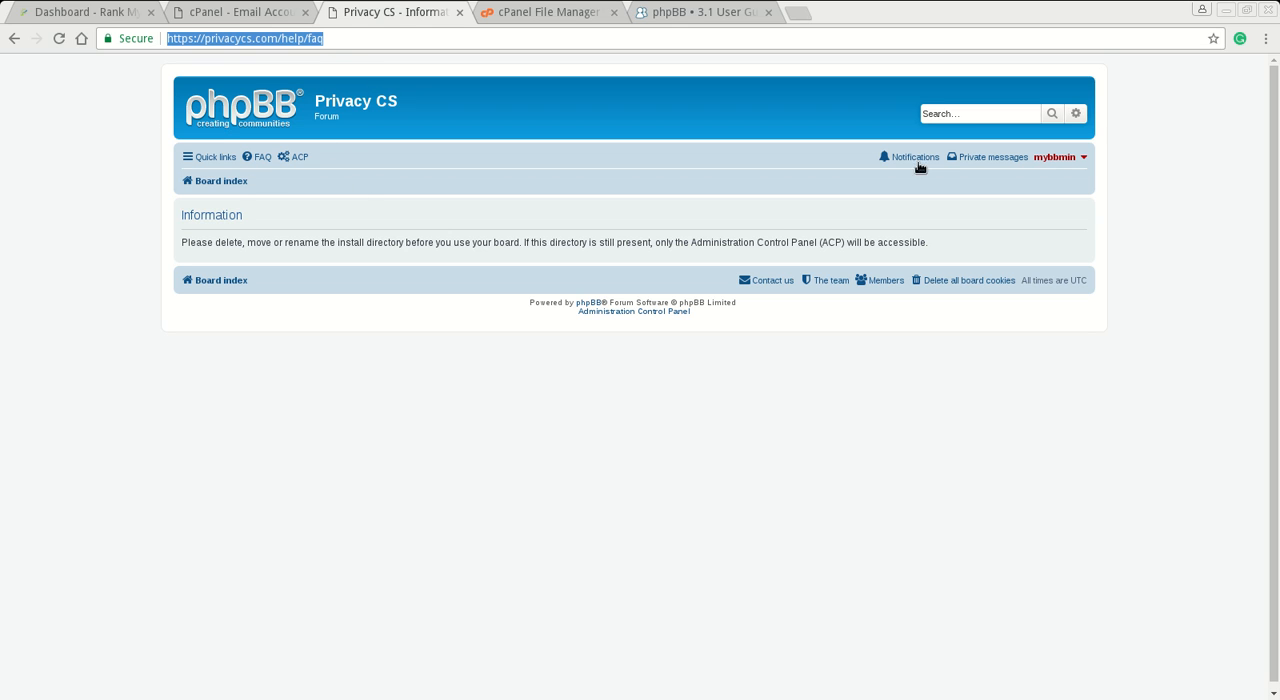
- Log the administrator out of the board and close the forum's browser tab
click(1052, 157)
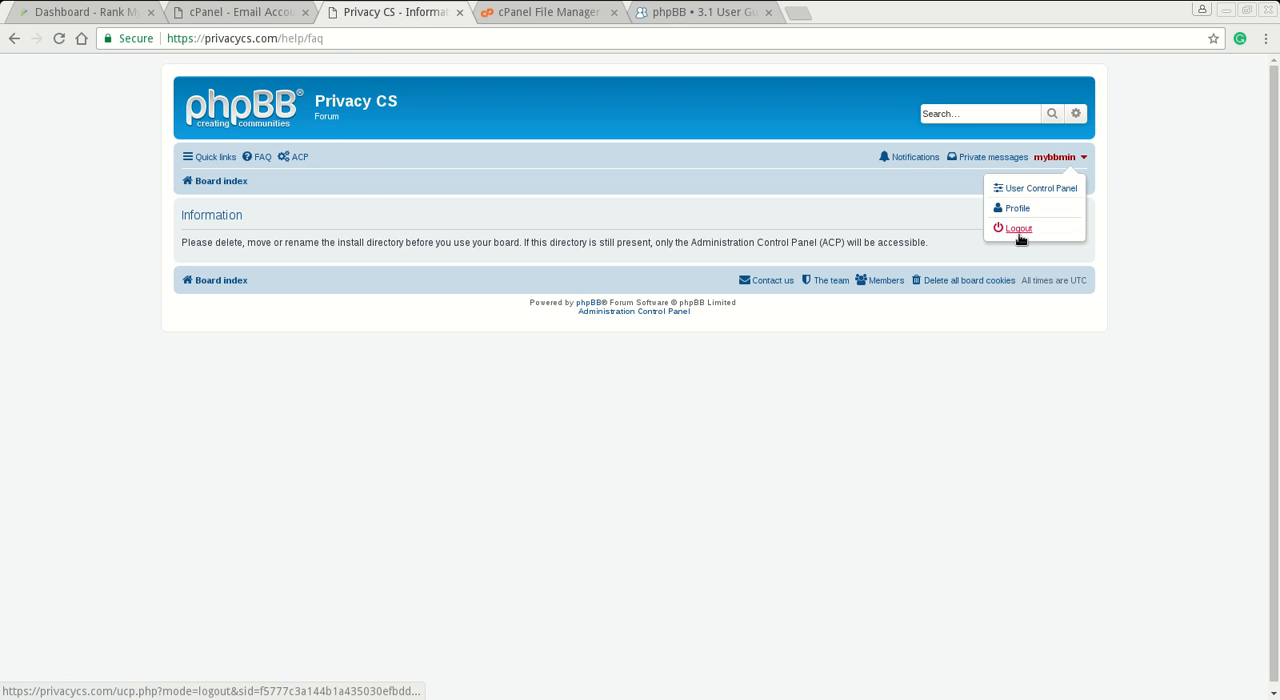
click(1018, 232)
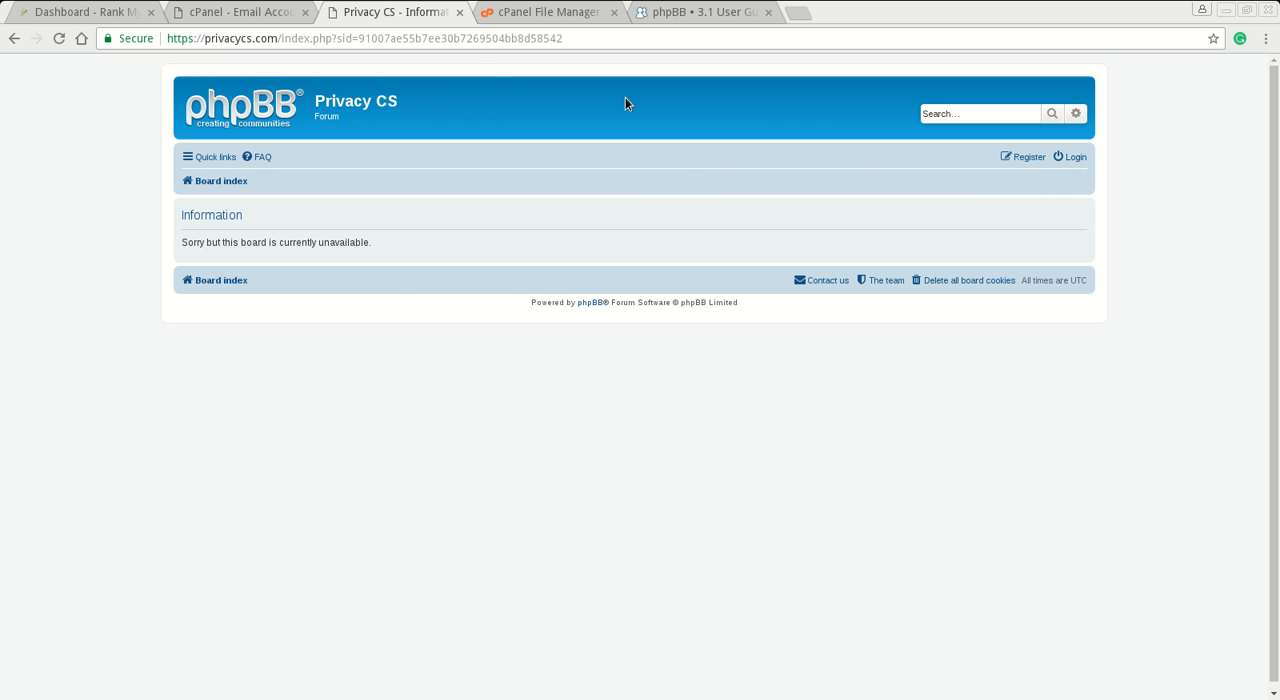
click(459, 12)
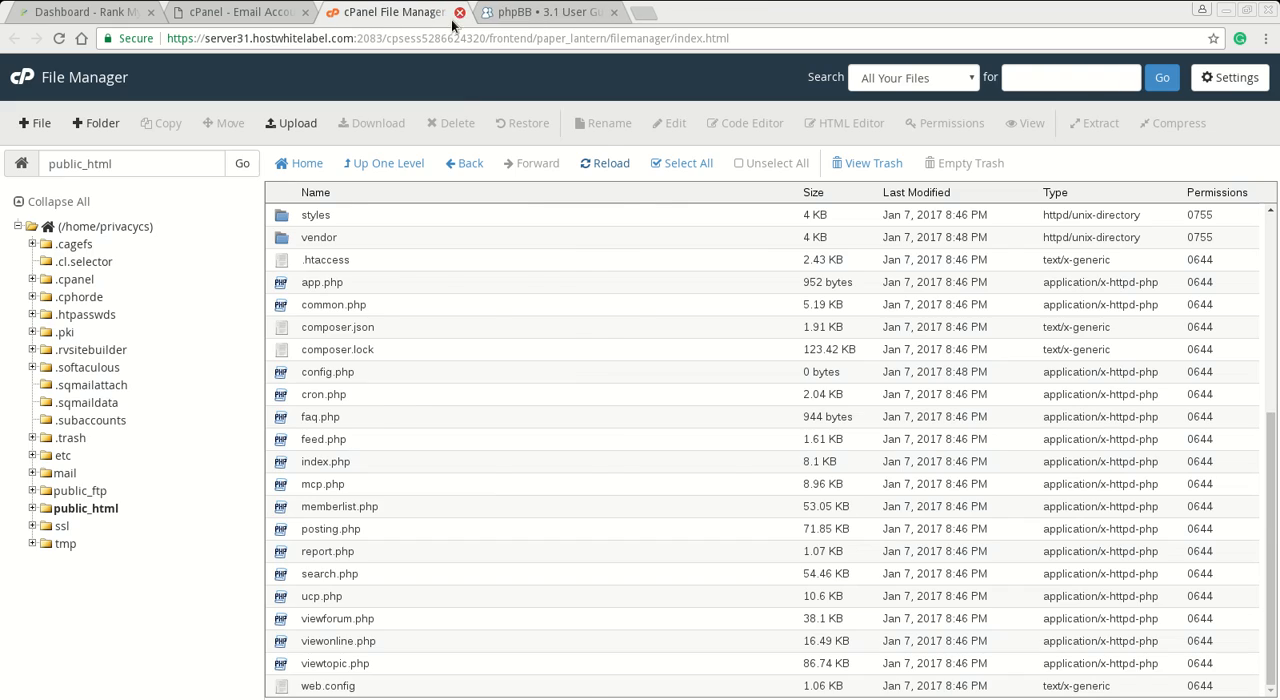
- Check the phpBB 3.1 requirements page of the online user guide and close its browser tab
click(554, 12)
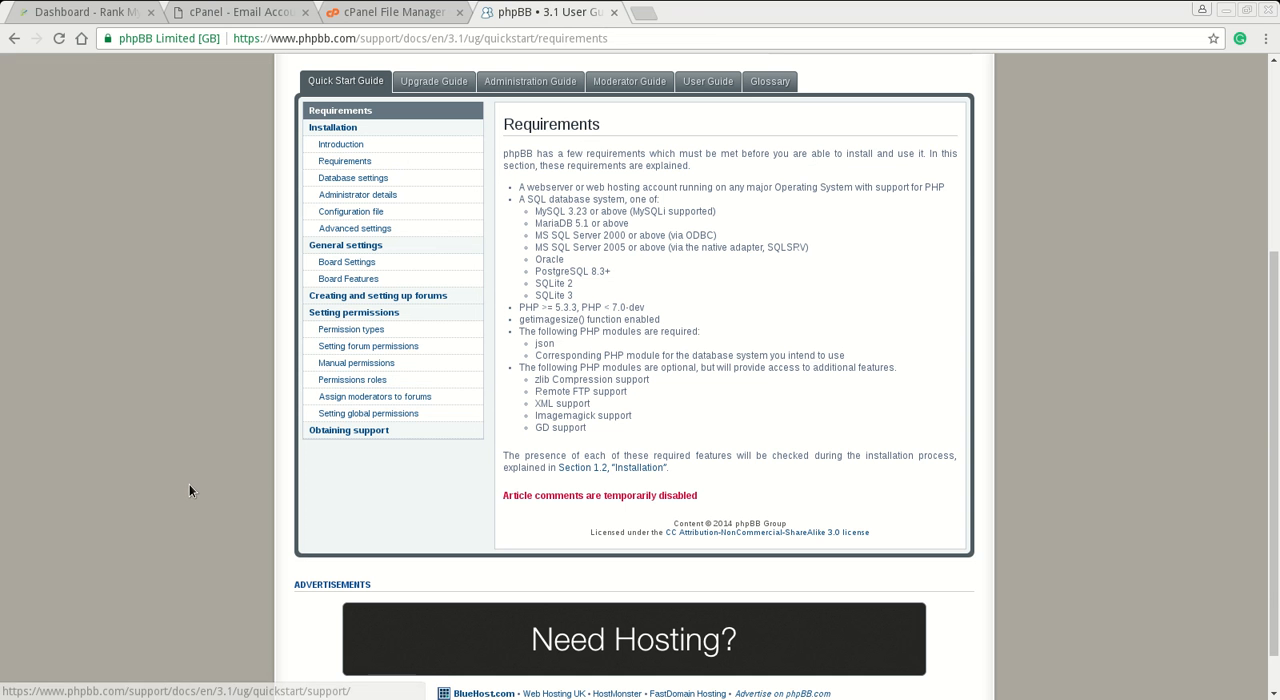
scroll(189, 484, up, 3)
scroll(320, 412, up, 2)
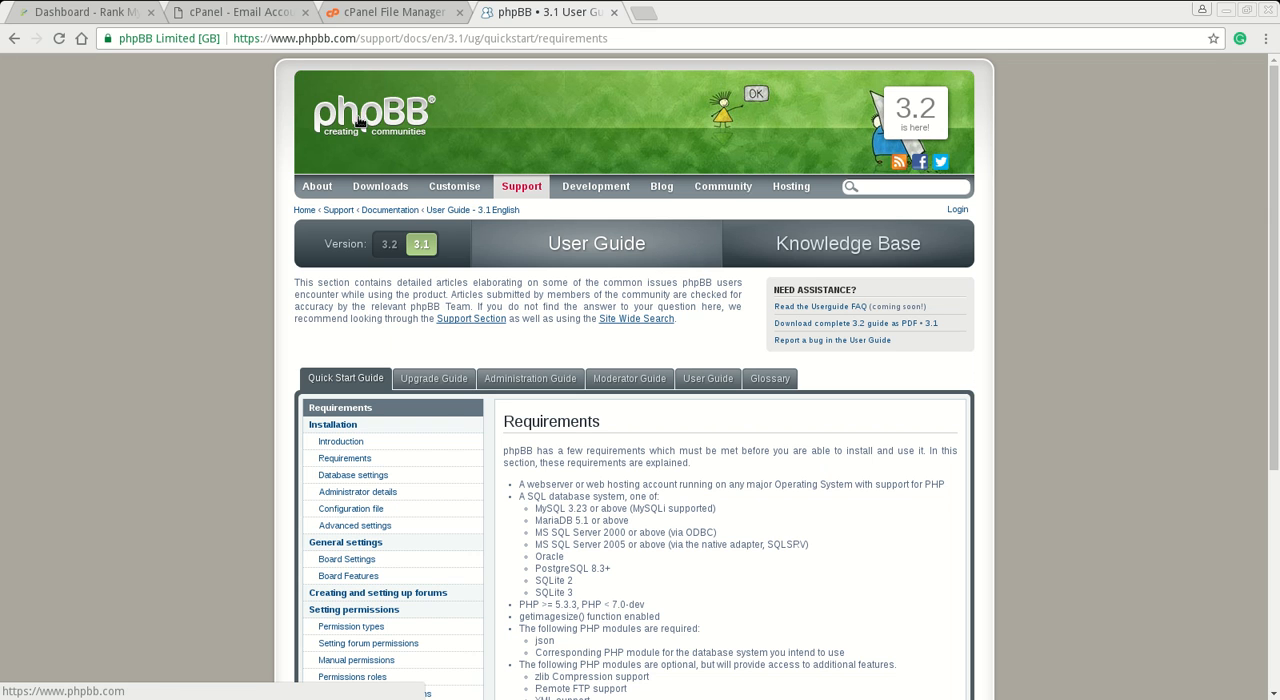
click(613, 12)
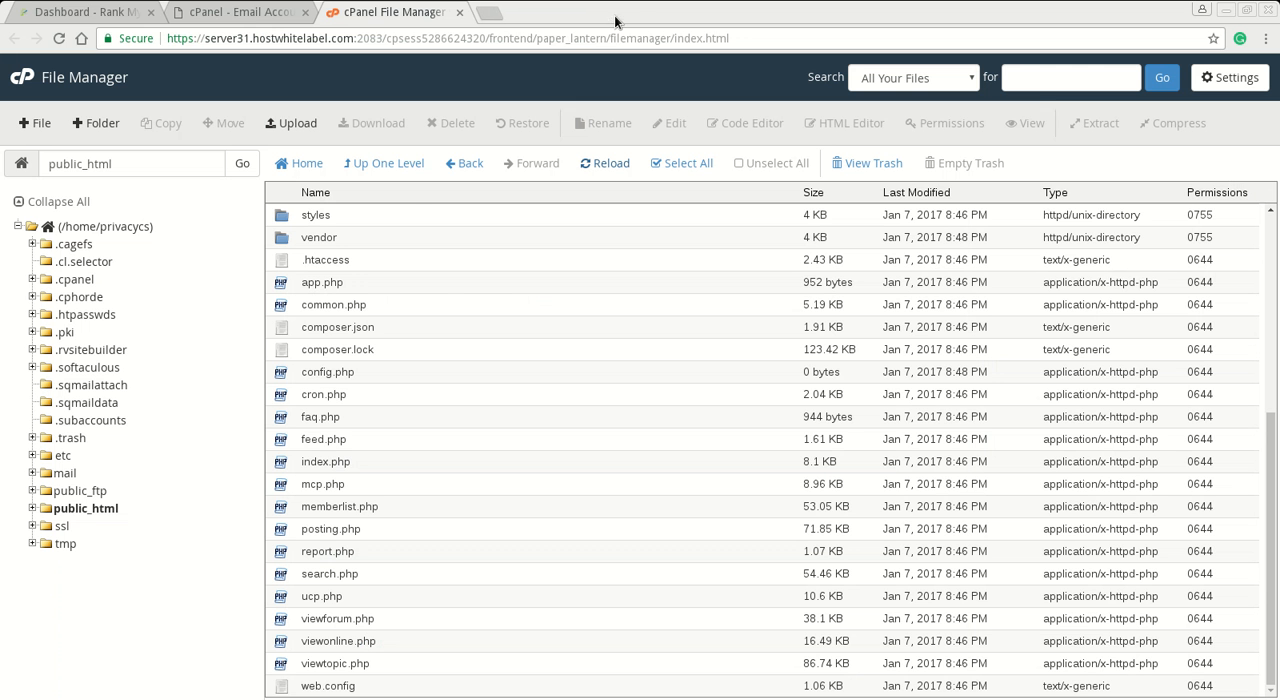
- Search the web for "rankmyhub" in a new tab, open the Rank My Hub website and view its Web Hosting India plans
click(492, 13)
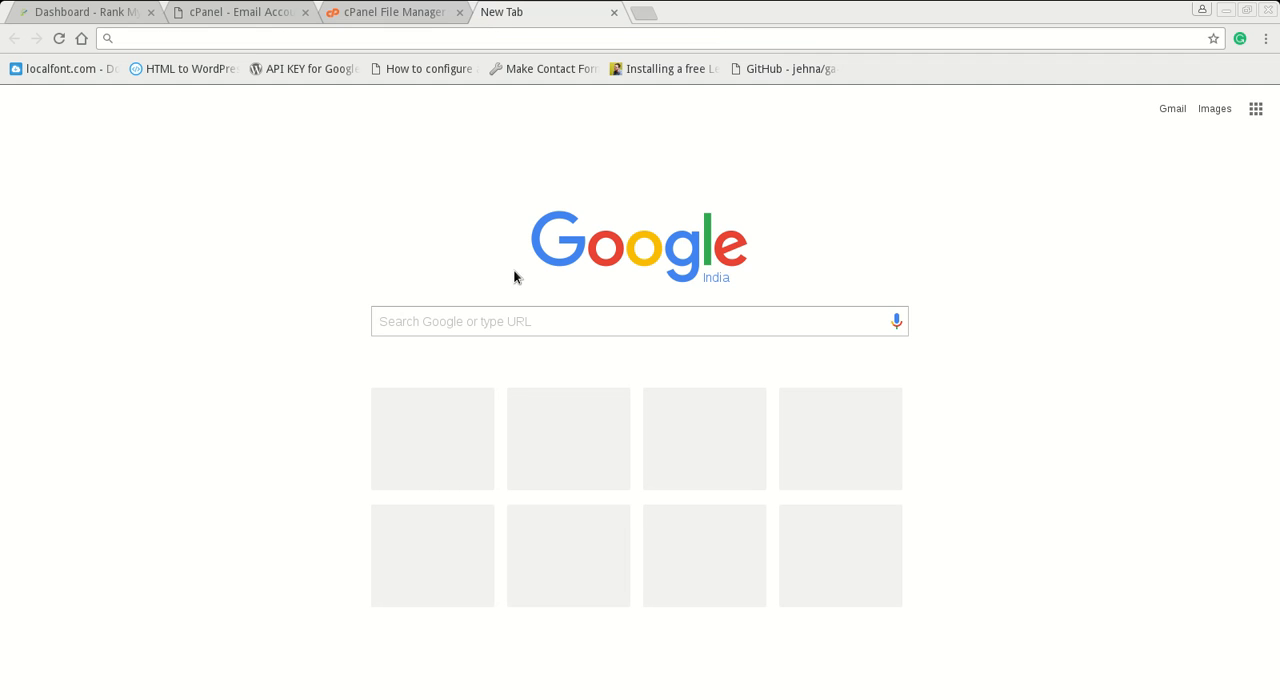
click(504, 316)
text(rankmyhub)
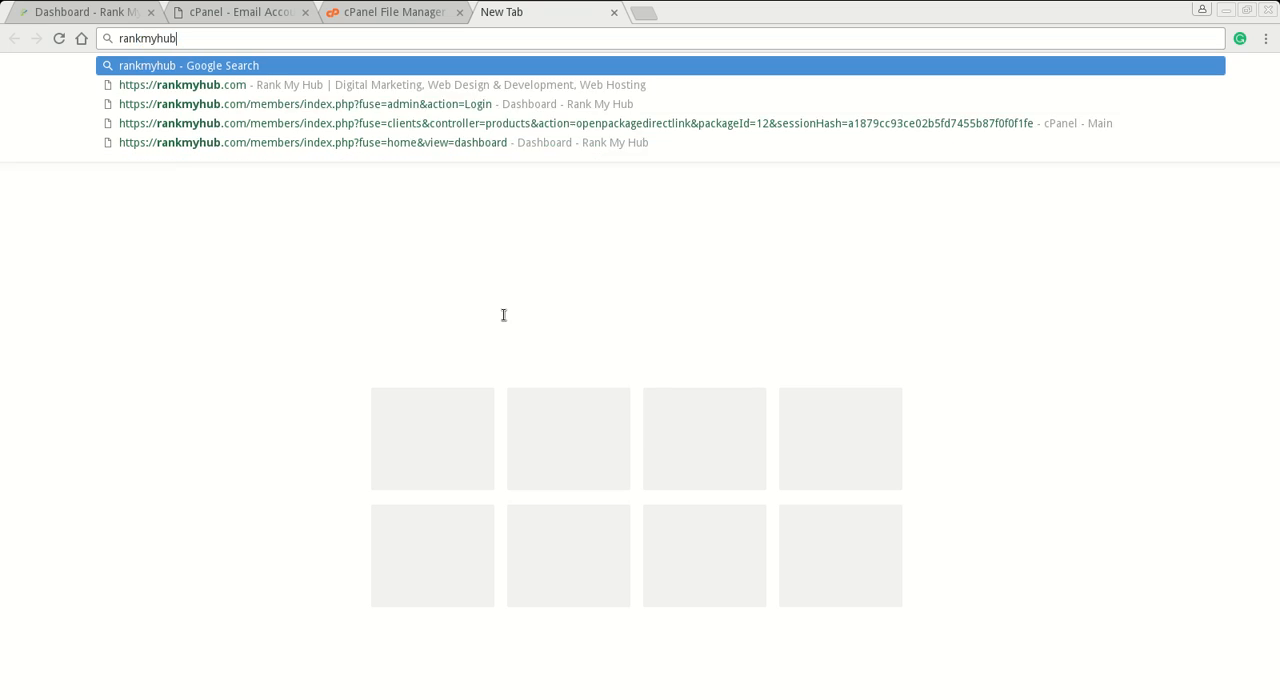
key(Return)
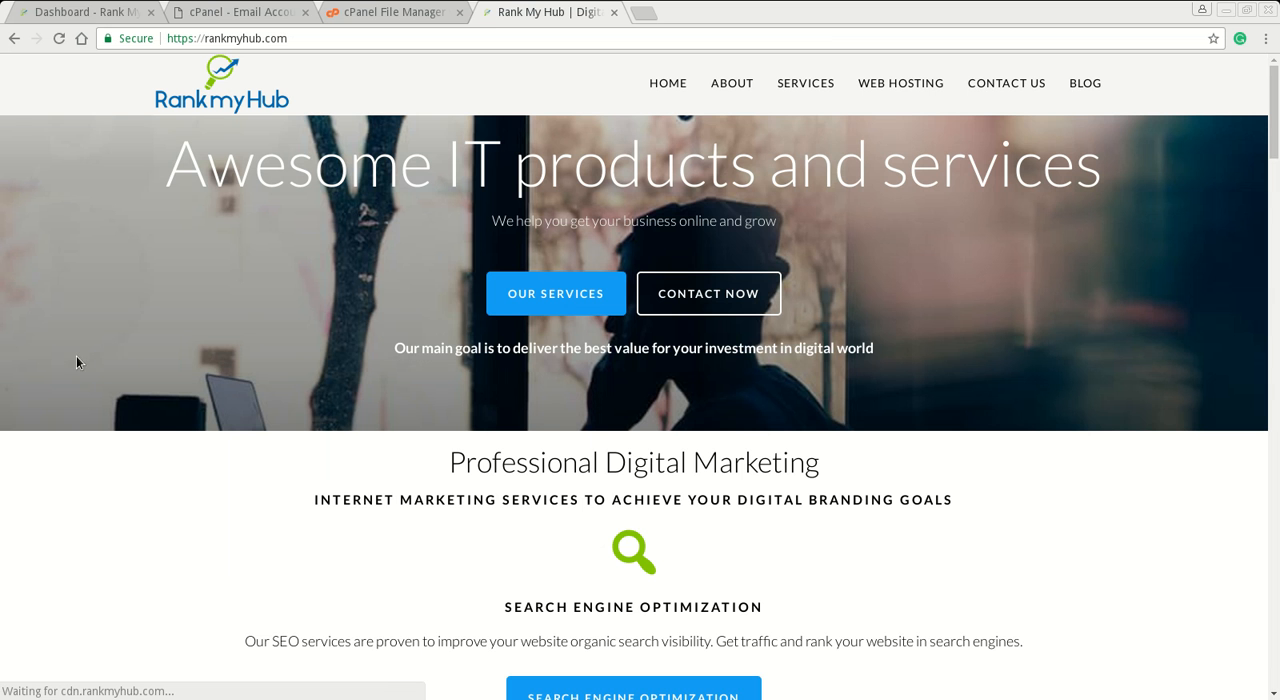
mouse_move(926, 95)
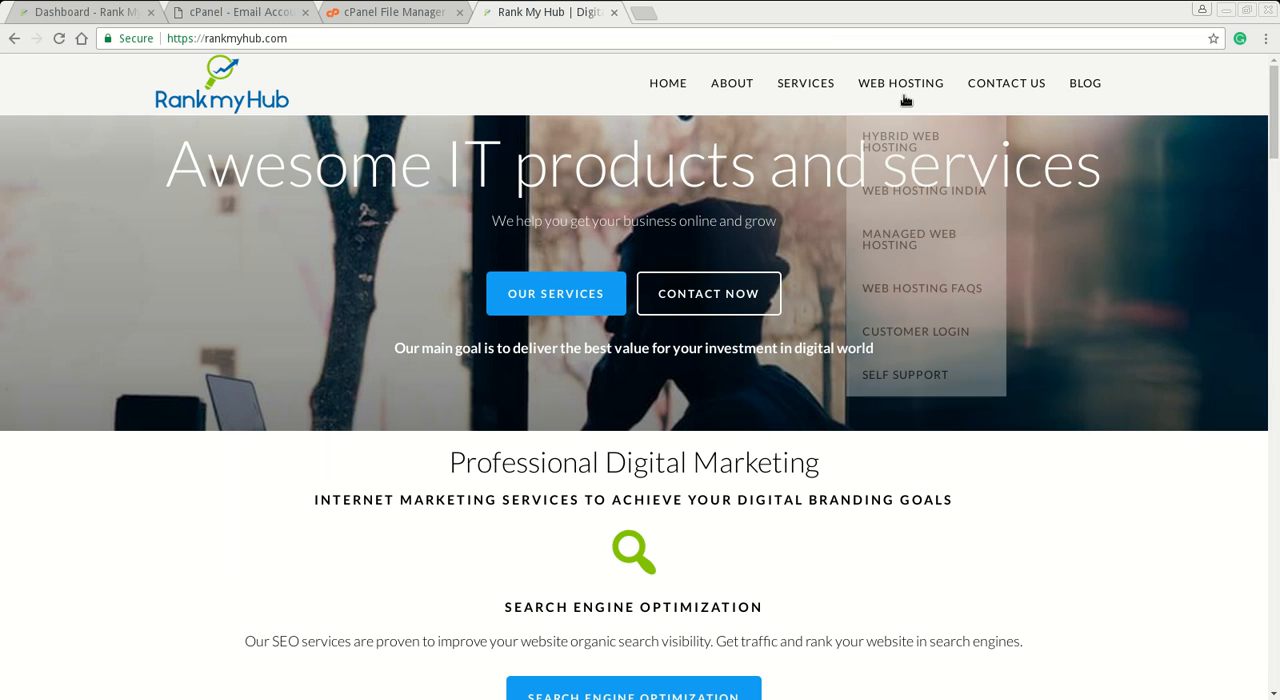
click(914, 196)
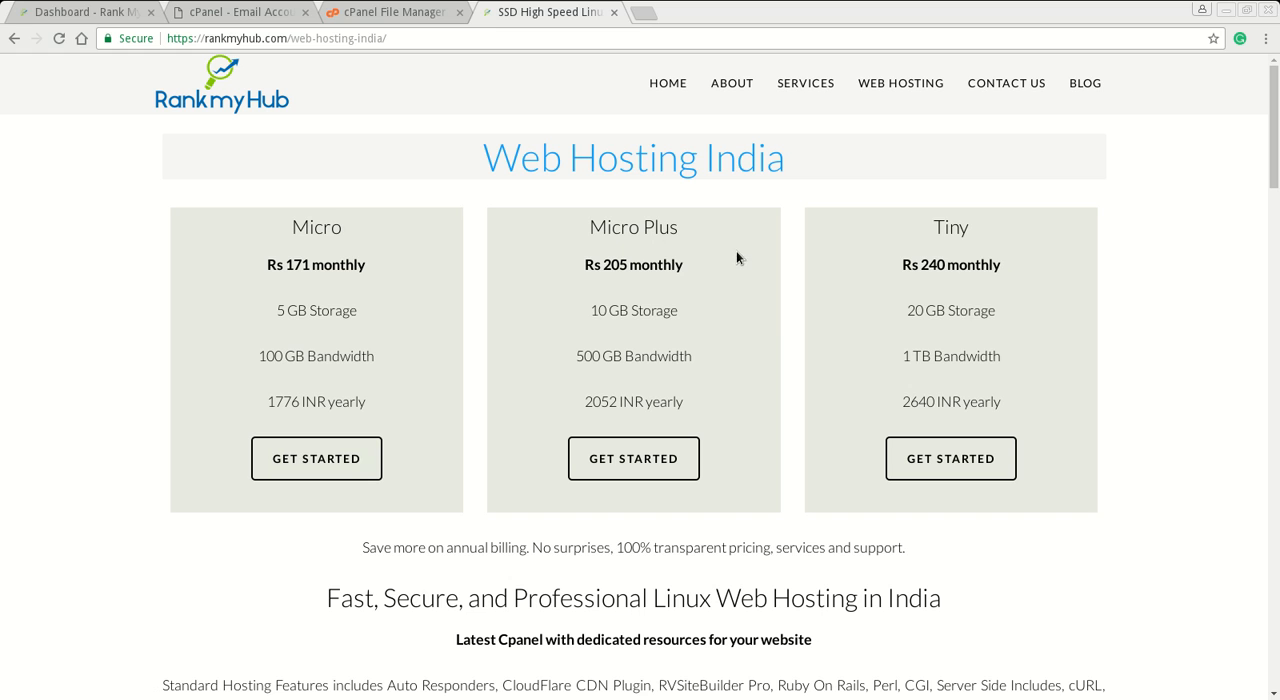
- Open the Hybrid Web Hosting page and examine its features, guarantees, free trial offer and plan prices
click(909, 140)
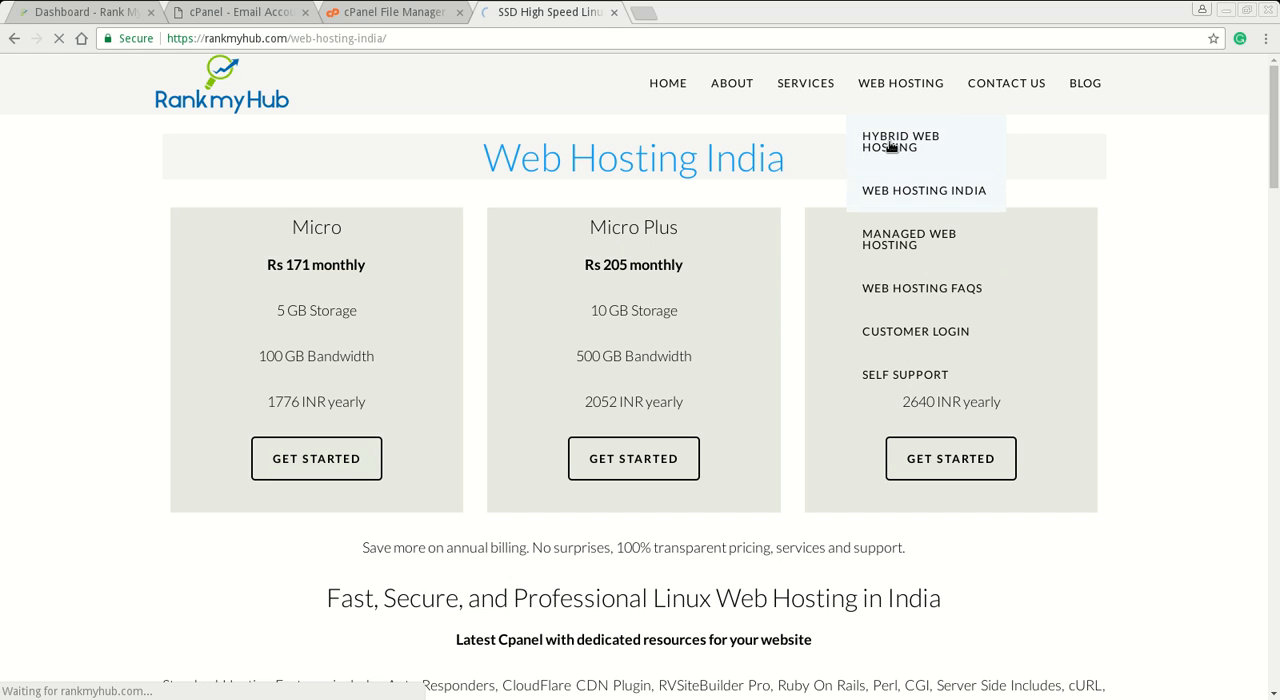
scroll(135, 401, down, 5)
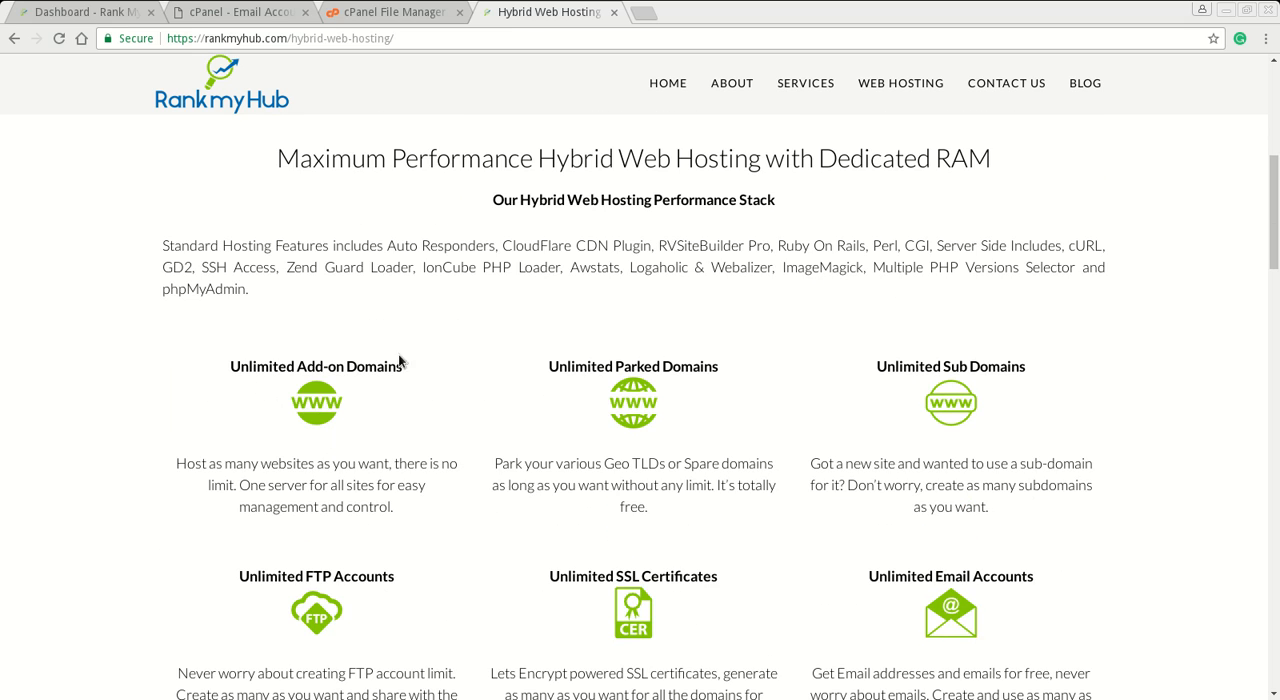
scroll(963, 411, down, 2)
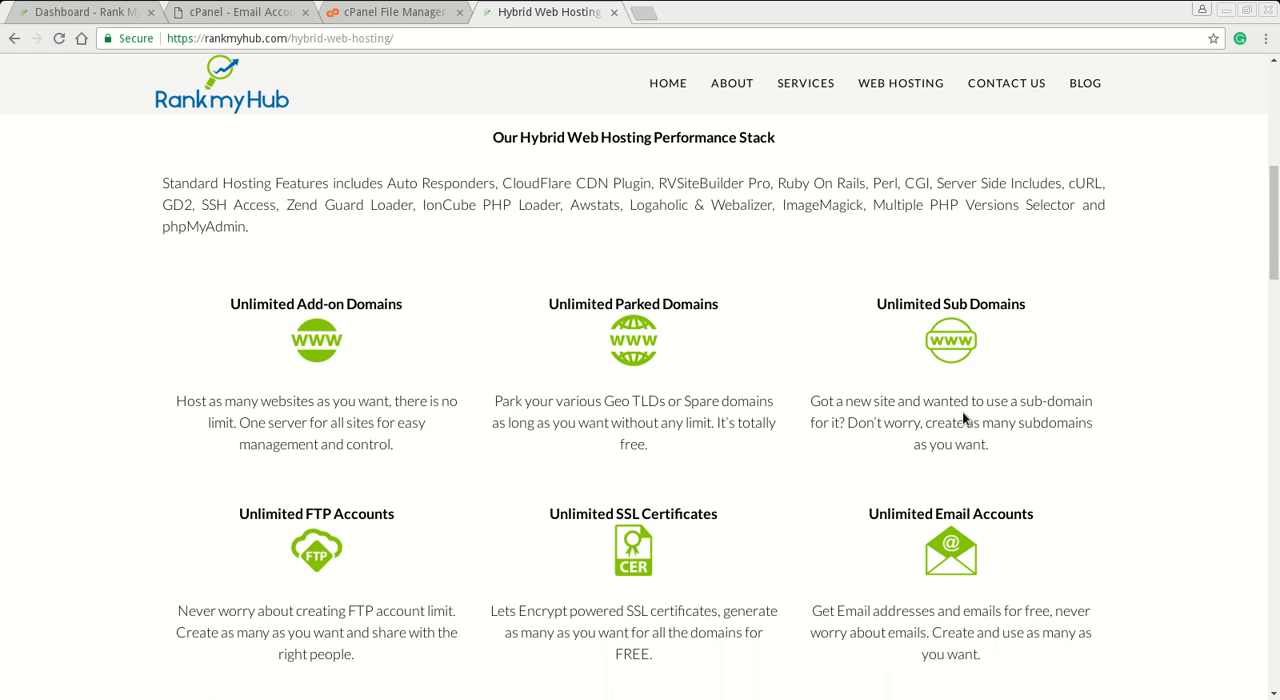
scroll(632, 444, down, 2)
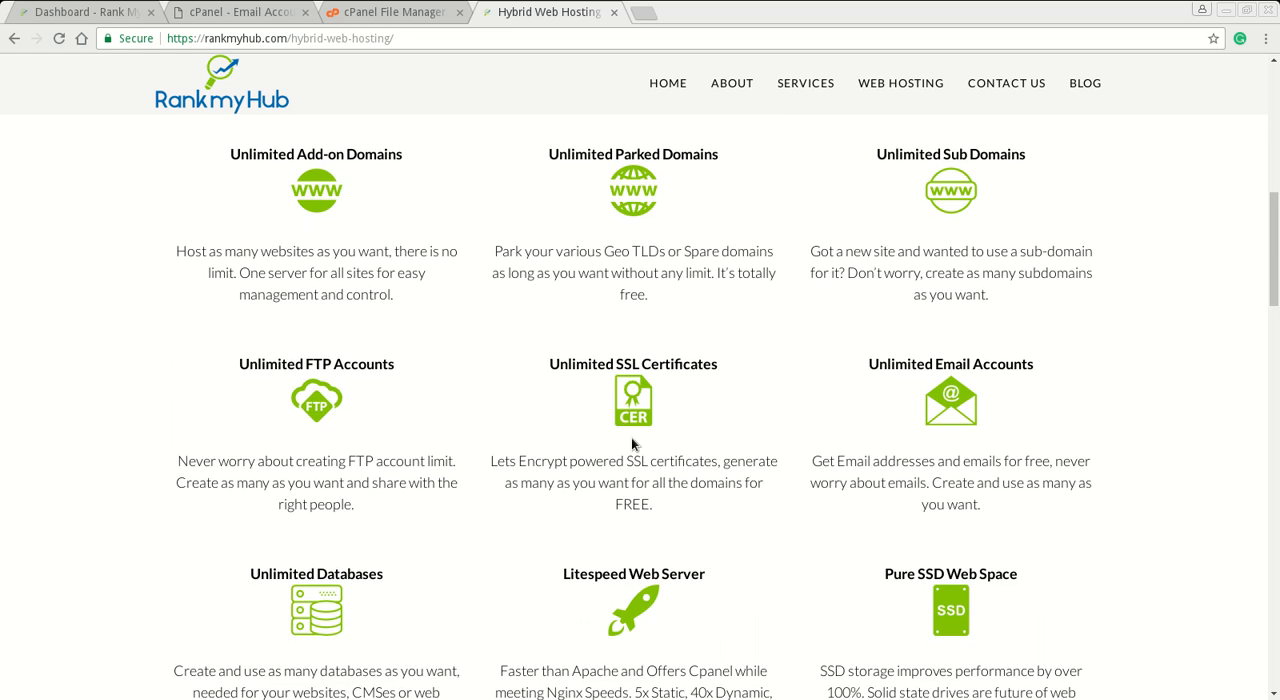
scroll(955, 356, down, 2)
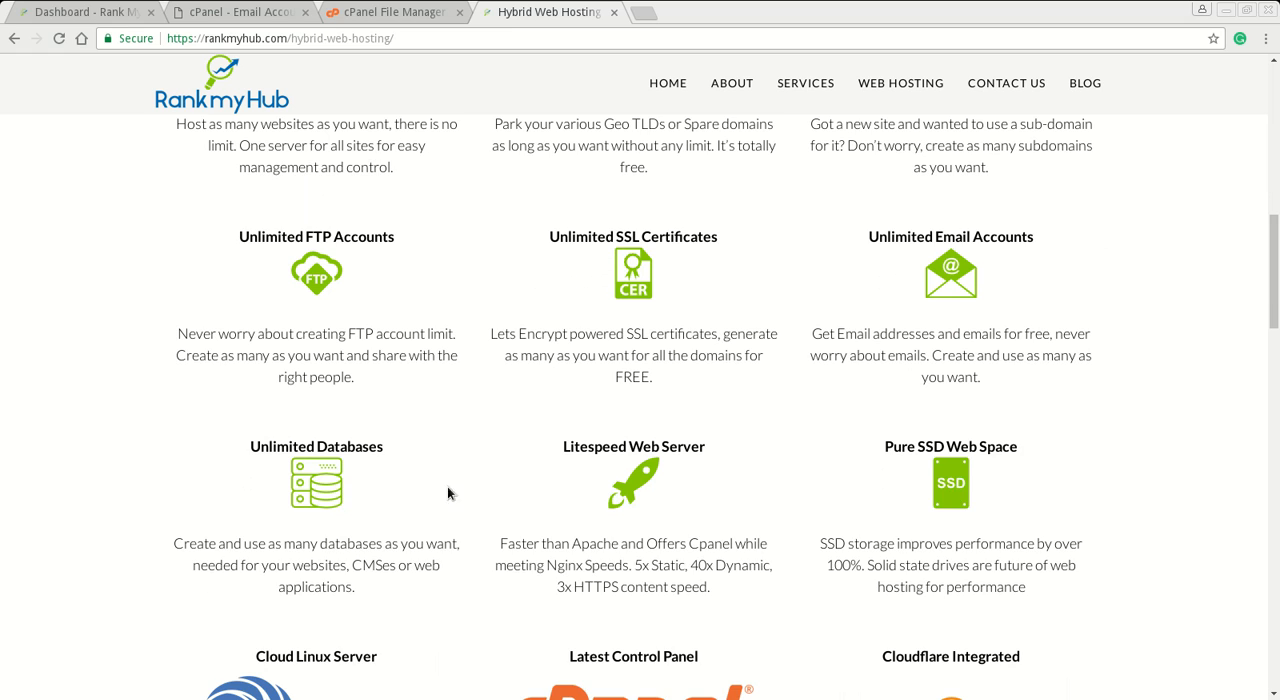
scroll(890, 444, down, 3)
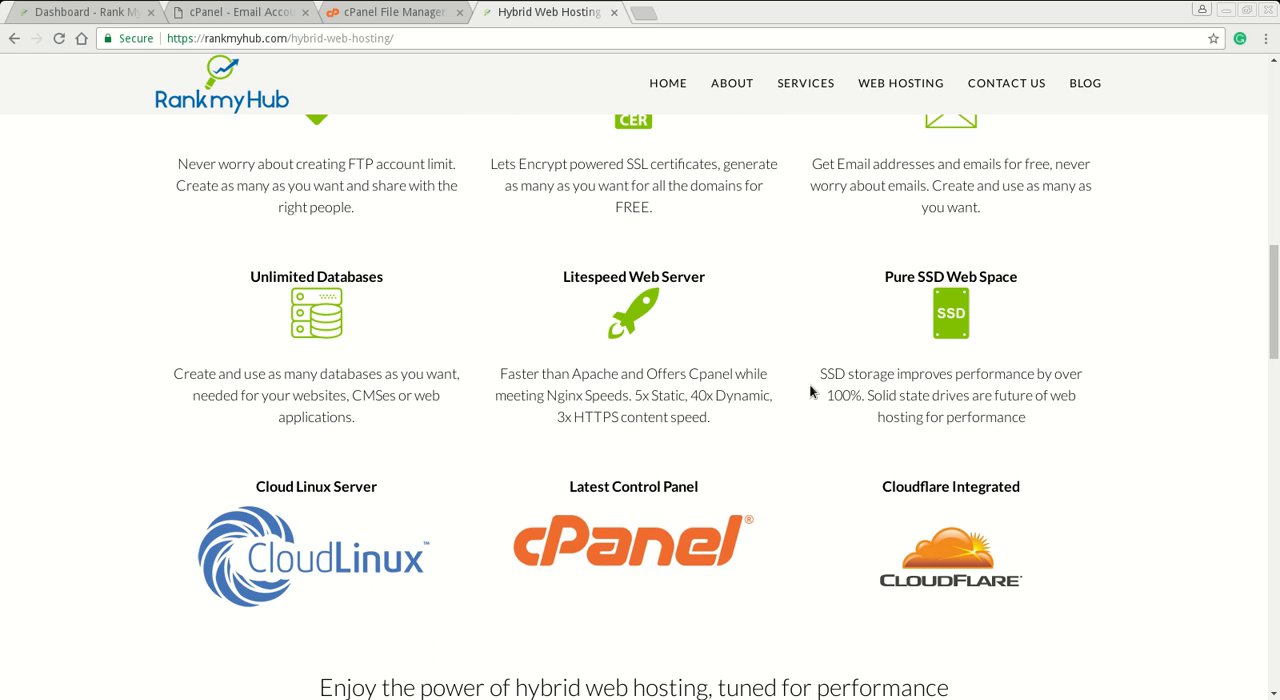
scroll(660, 512, down, 10)
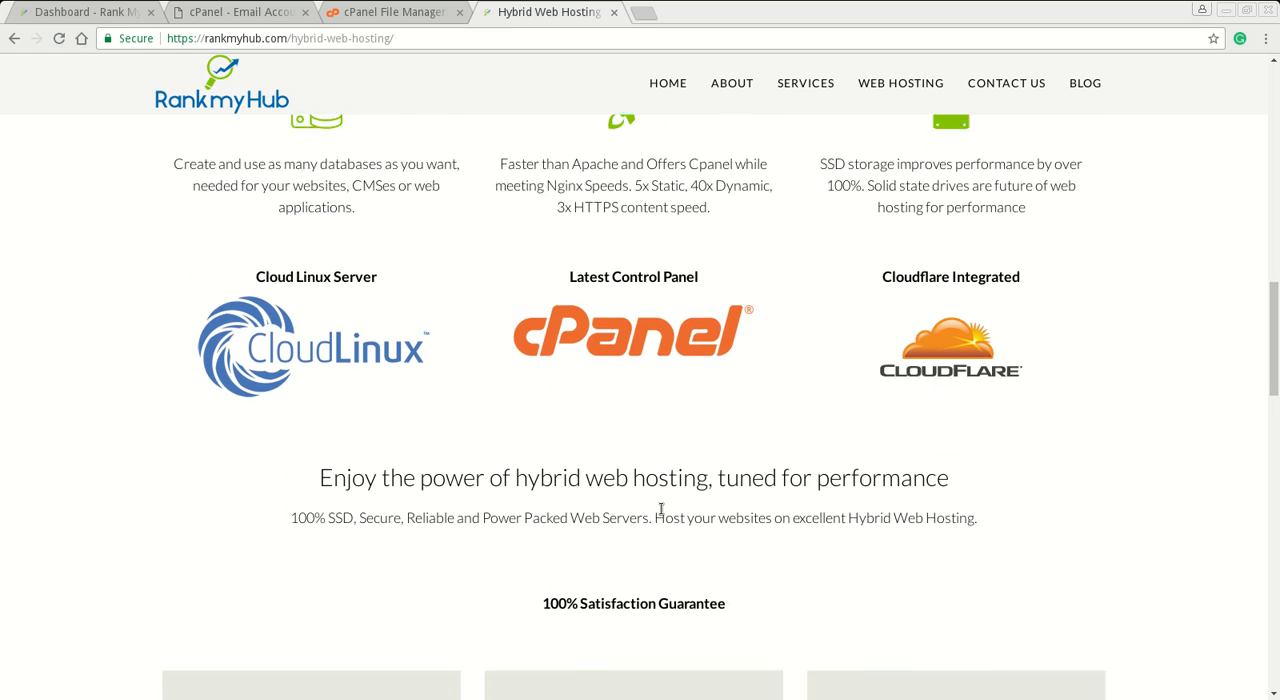
scroll(659, 514, down, 2)
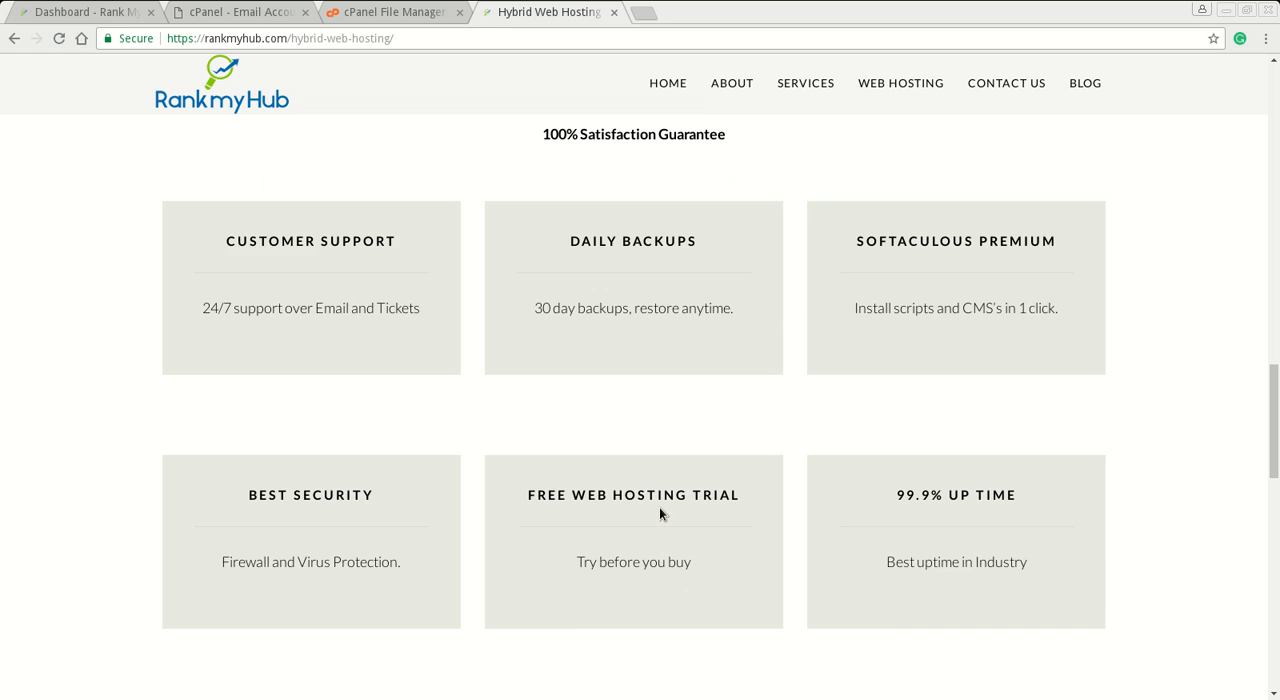
scroll(659, 514, down, 5)
scroll(659, 512, down, 2)
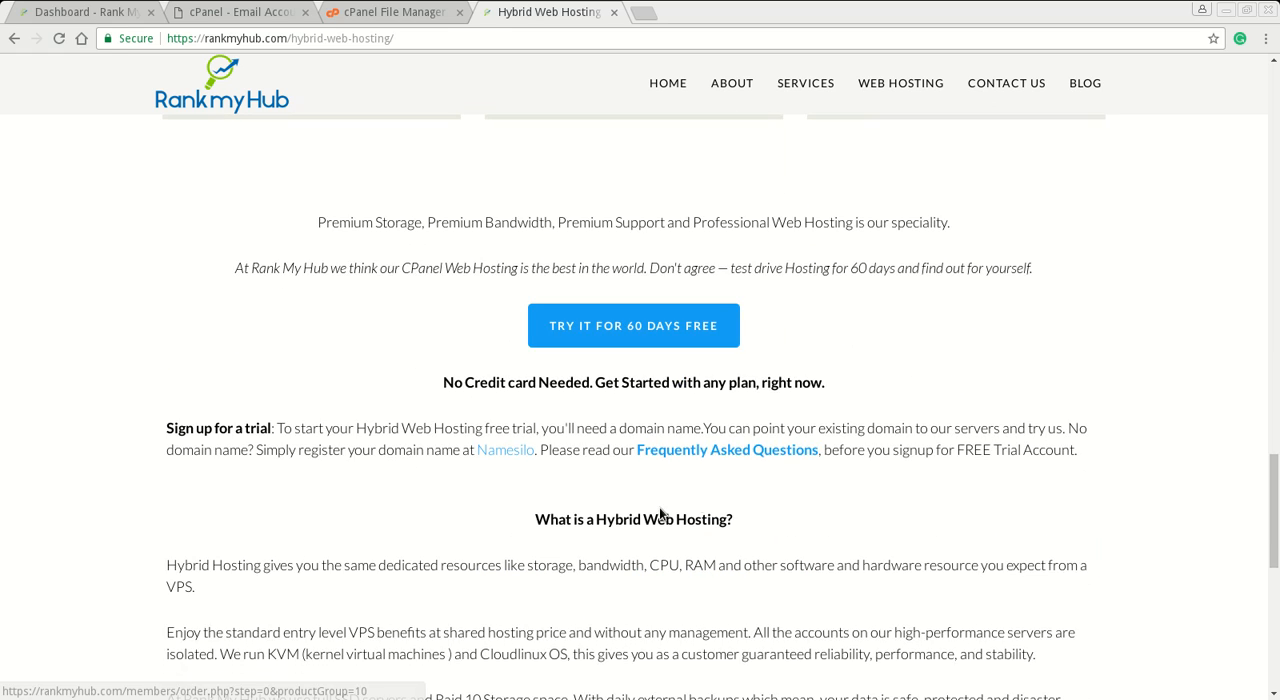
scroll(659, 512, down, 5)
drag(1274, 560, 1274, 122)
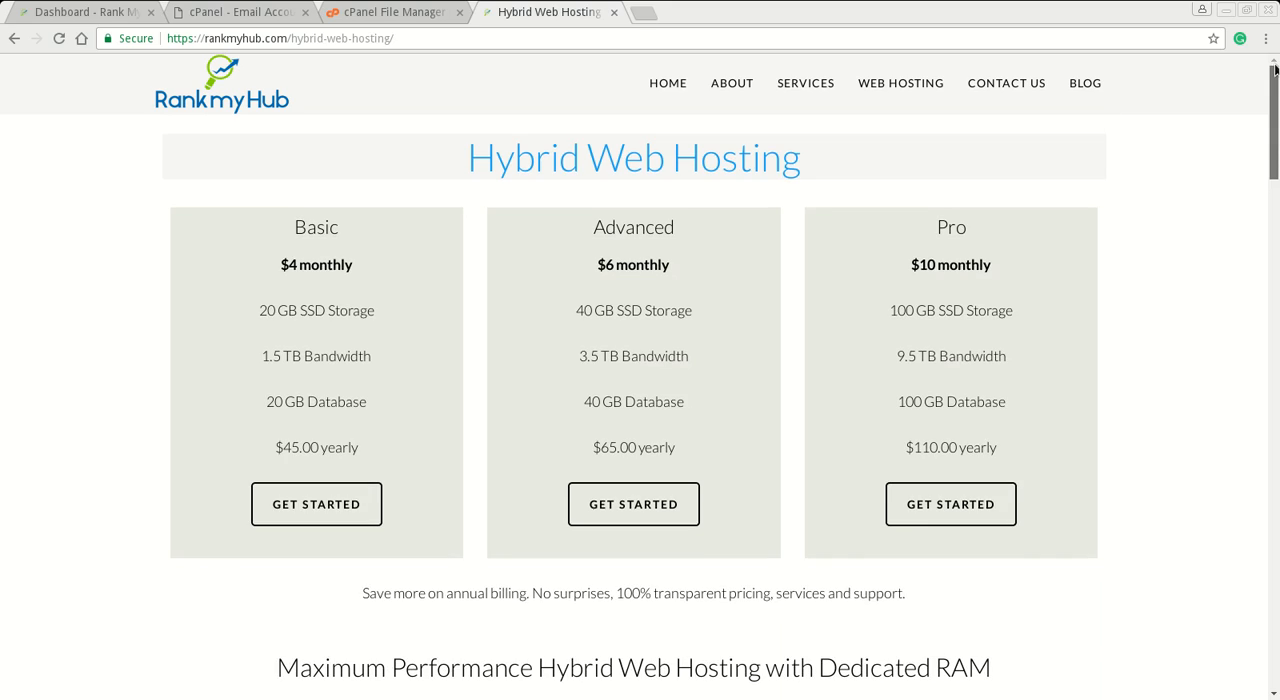
- Return to the Rank My Hub home page, look through its services and testimonials, and close the website's tab
click(229, 104)
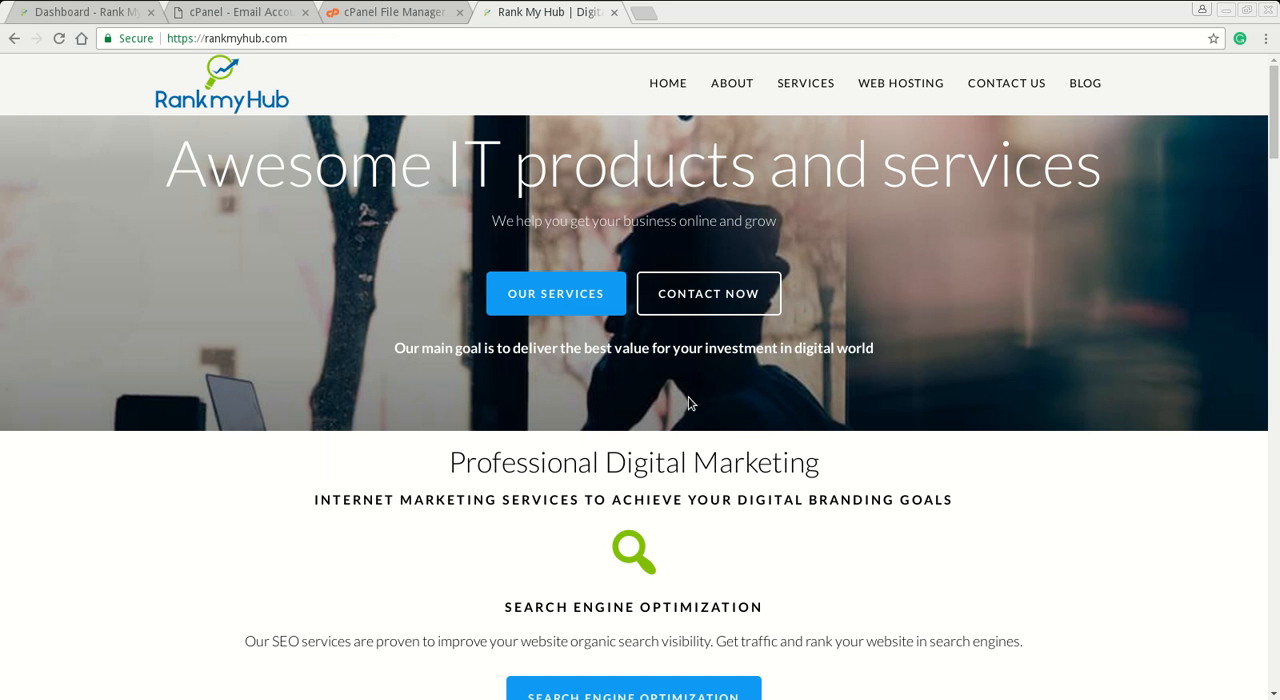
scroll(692, 402, down, 3)
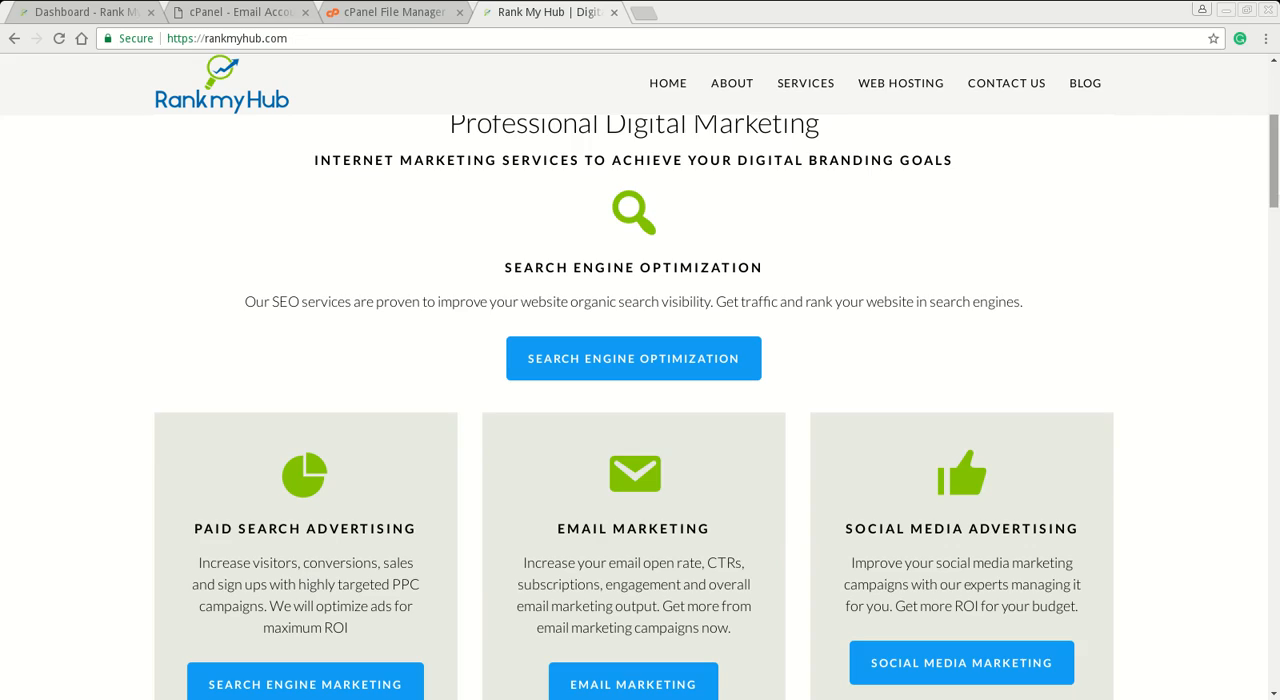
drag(1274, 165, 1100, 545)
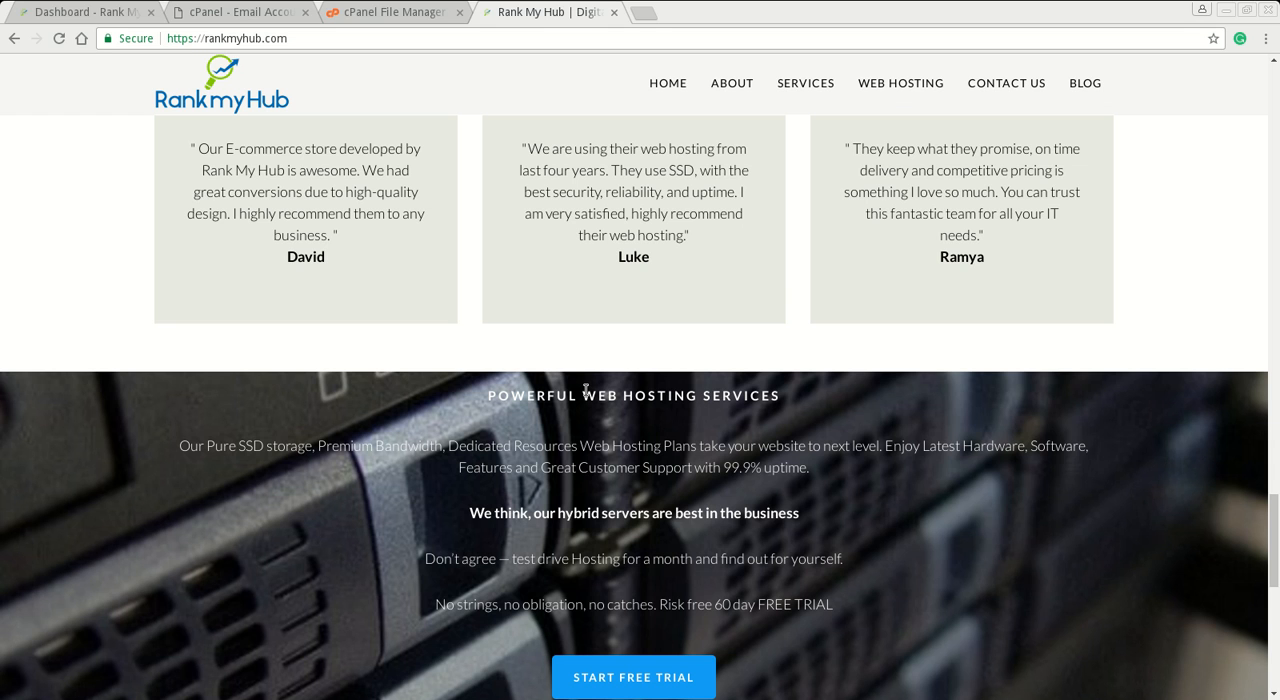
click(613, 12)
mouse_move(1, 1)
click(355, 536)
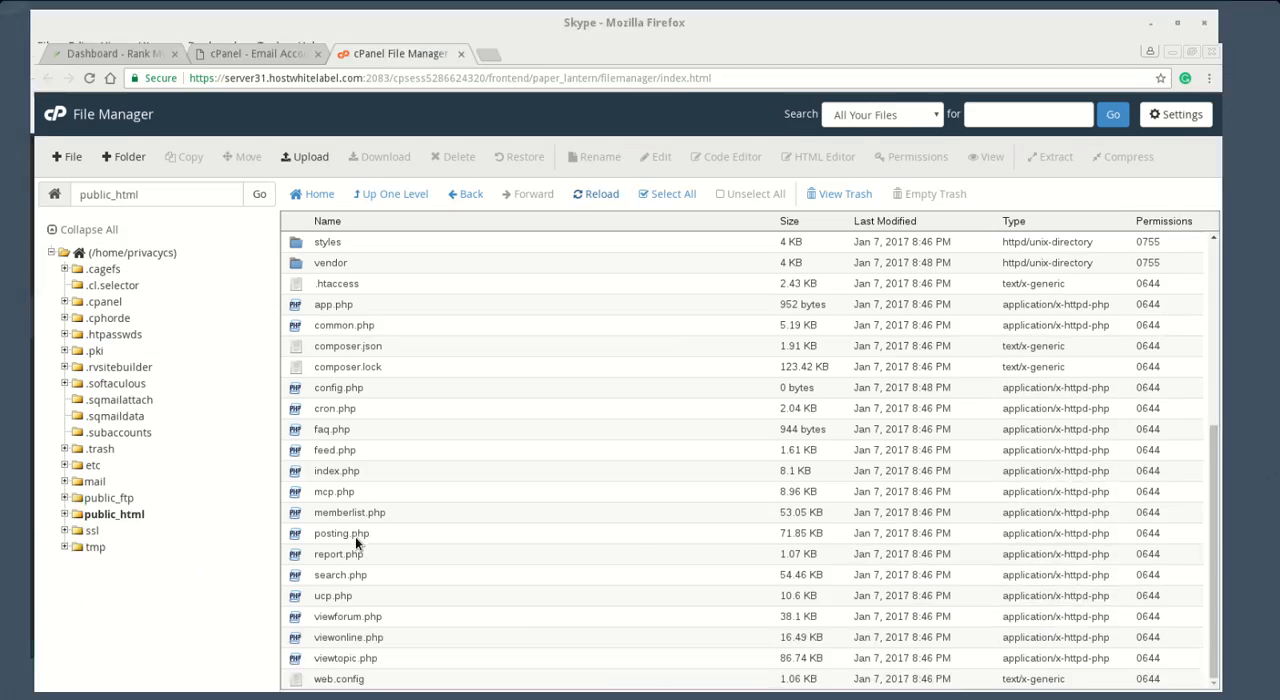
mouse_move(1160, 697)
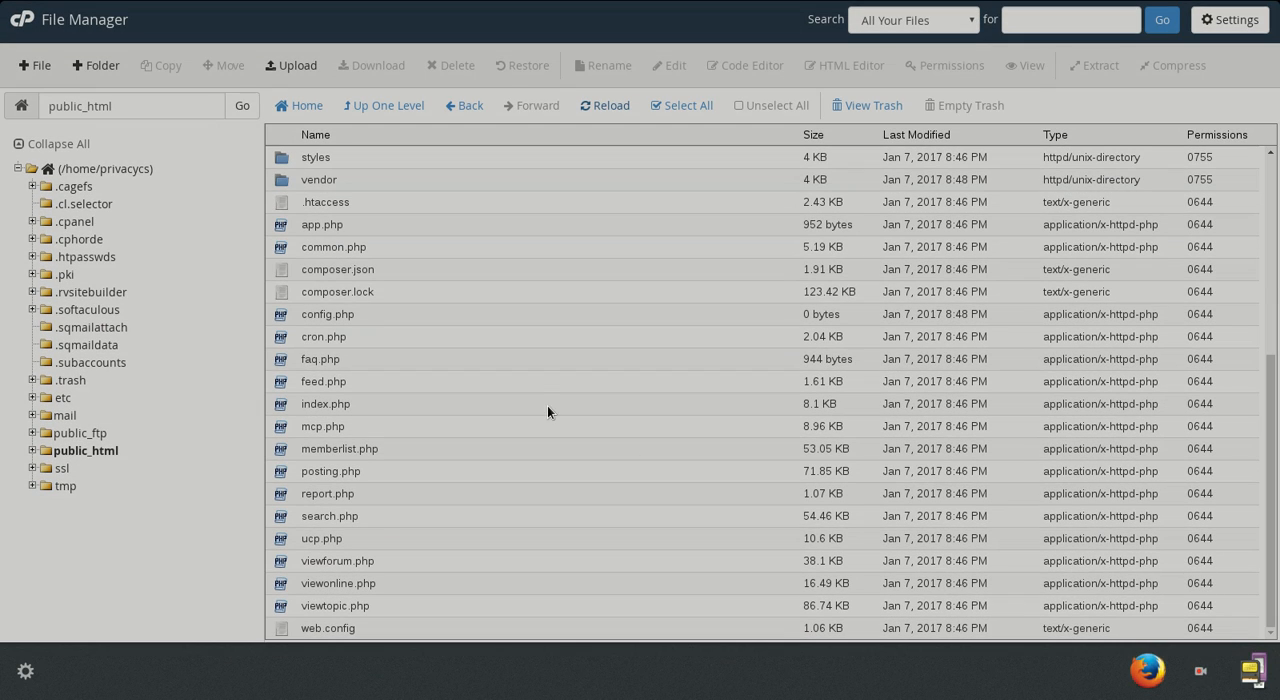
click(103, 572)
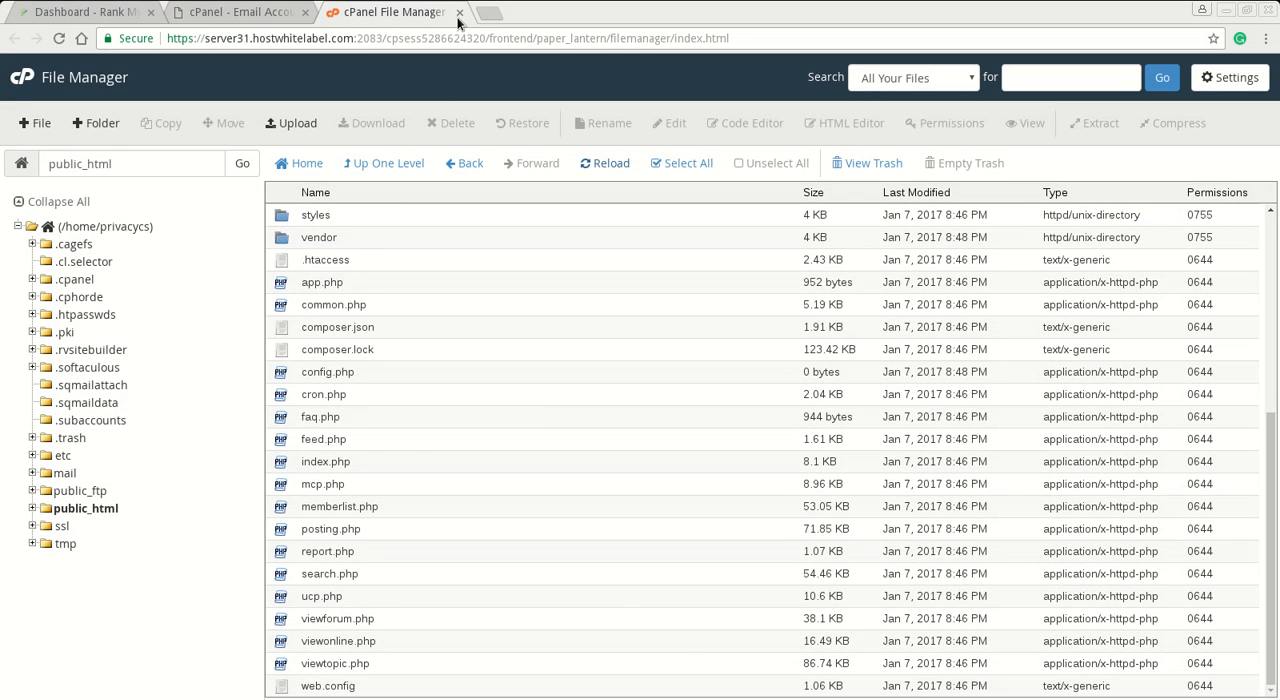
- Close the File Manager tab, log out of cPanel and close the cPanel tab
click(456, 13)
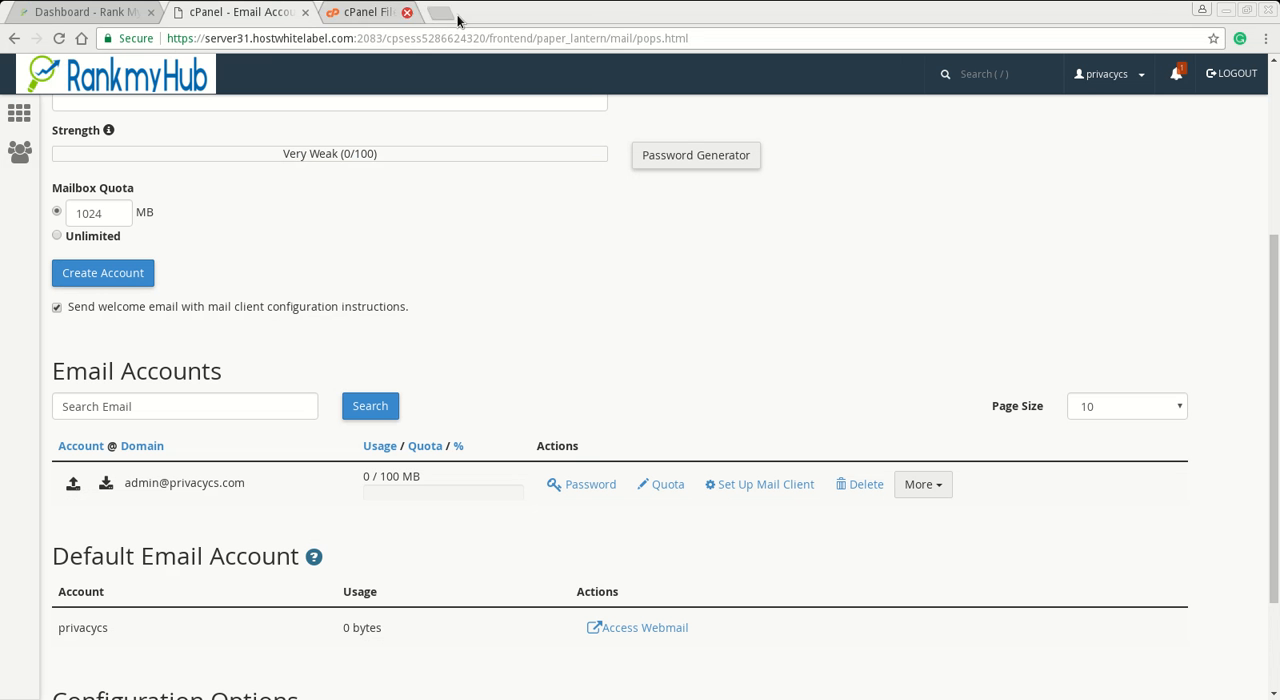
click(1230, 73)
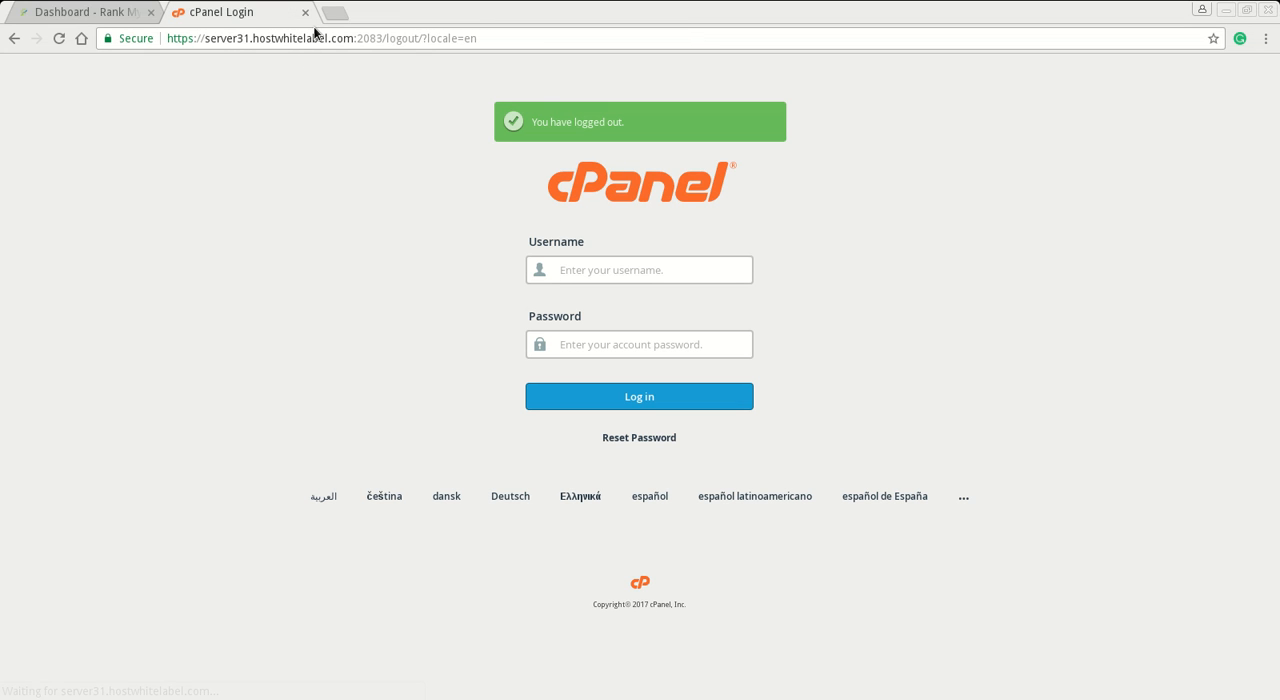
click(305, 13)
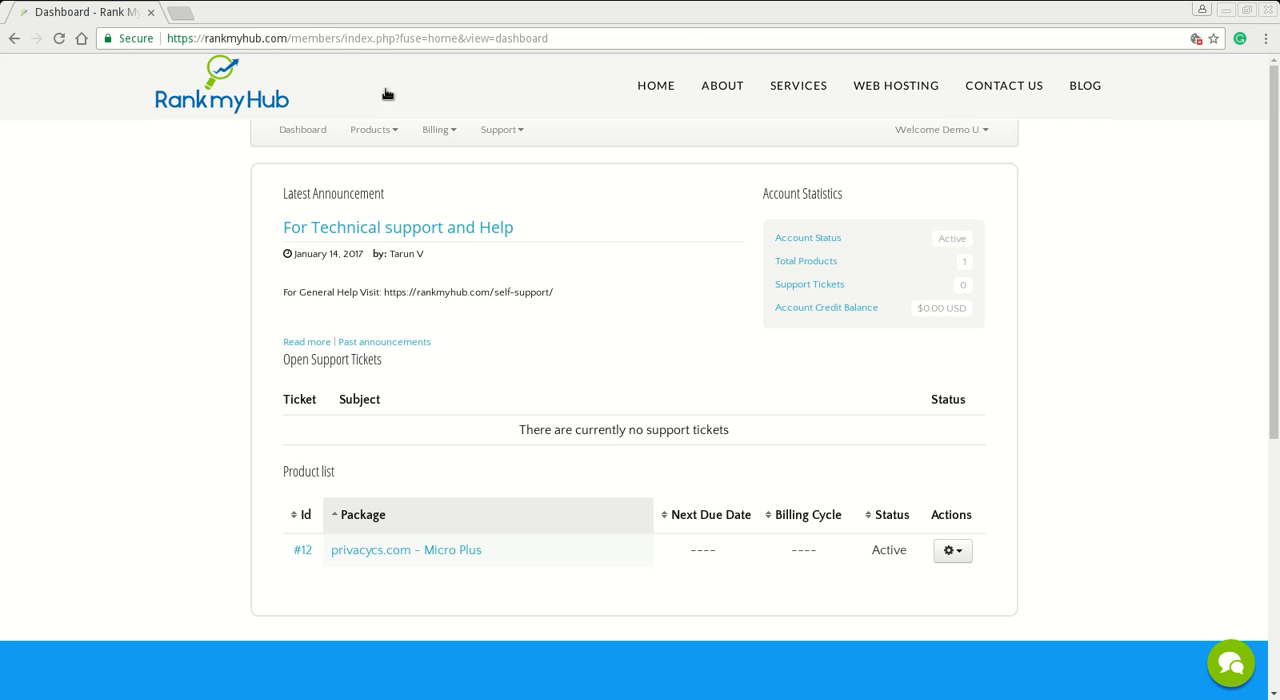
- Log out of the Rank My Hub members account from the client dashboard
click(958, 550)
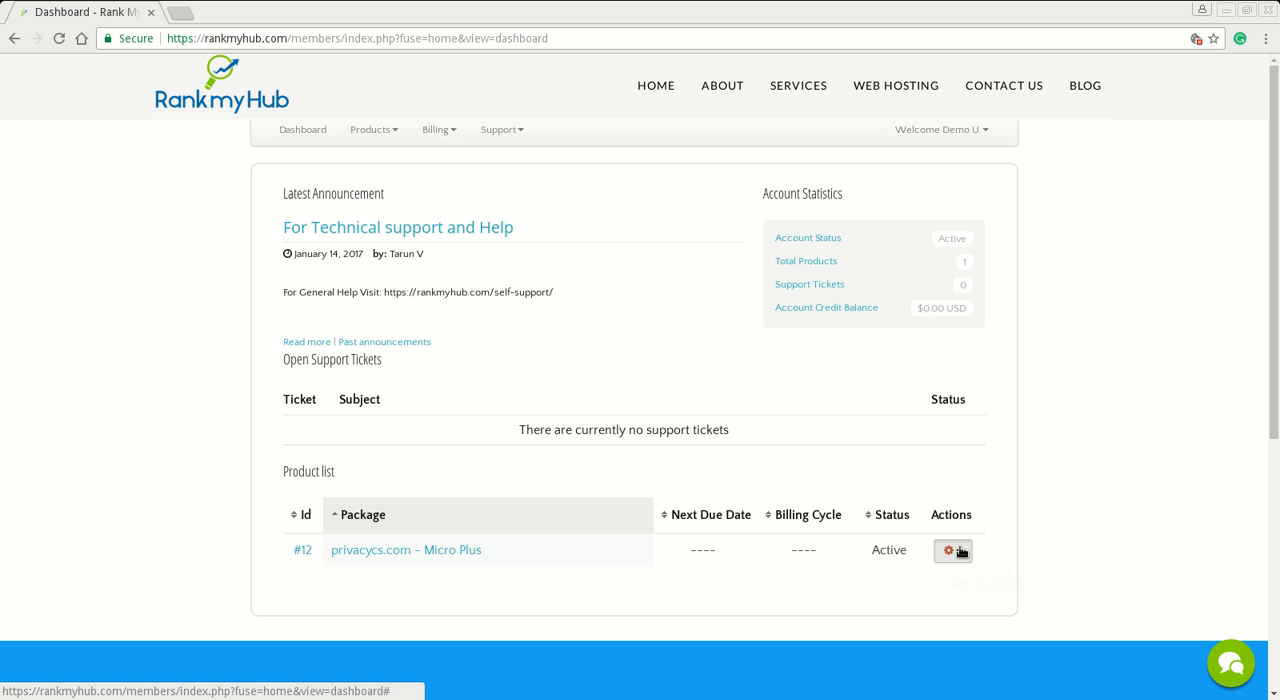
click(946, 131)
click(929, 260)
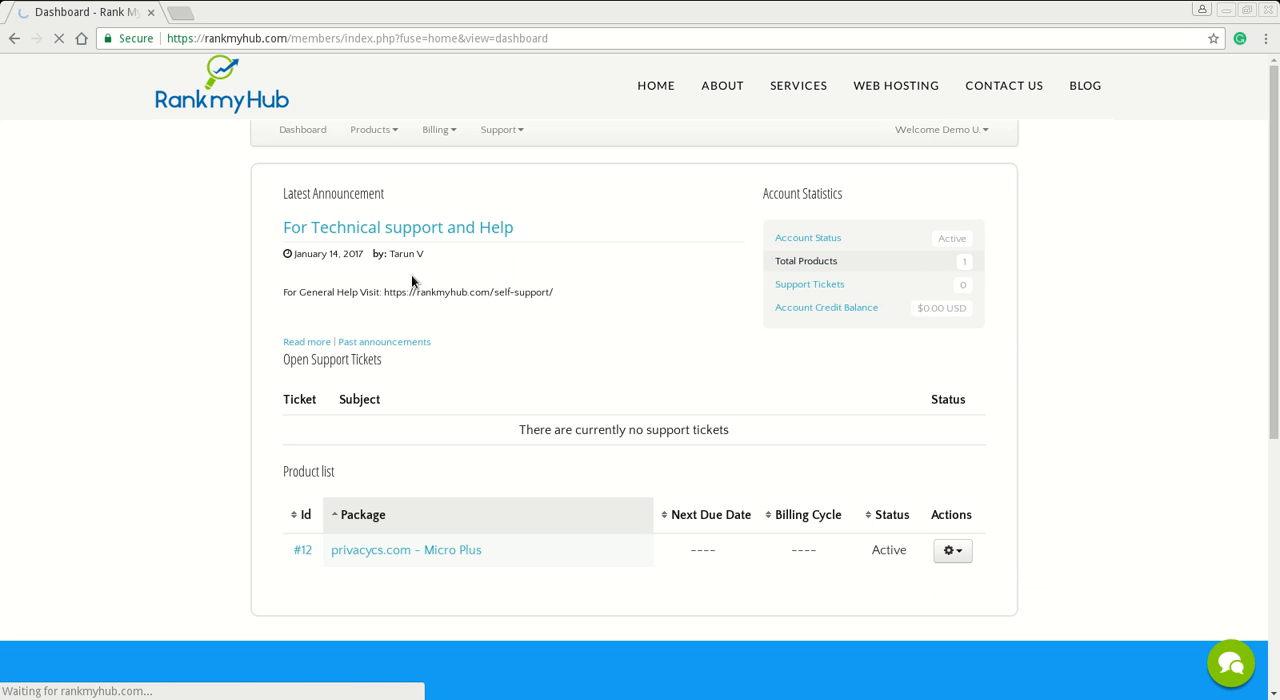